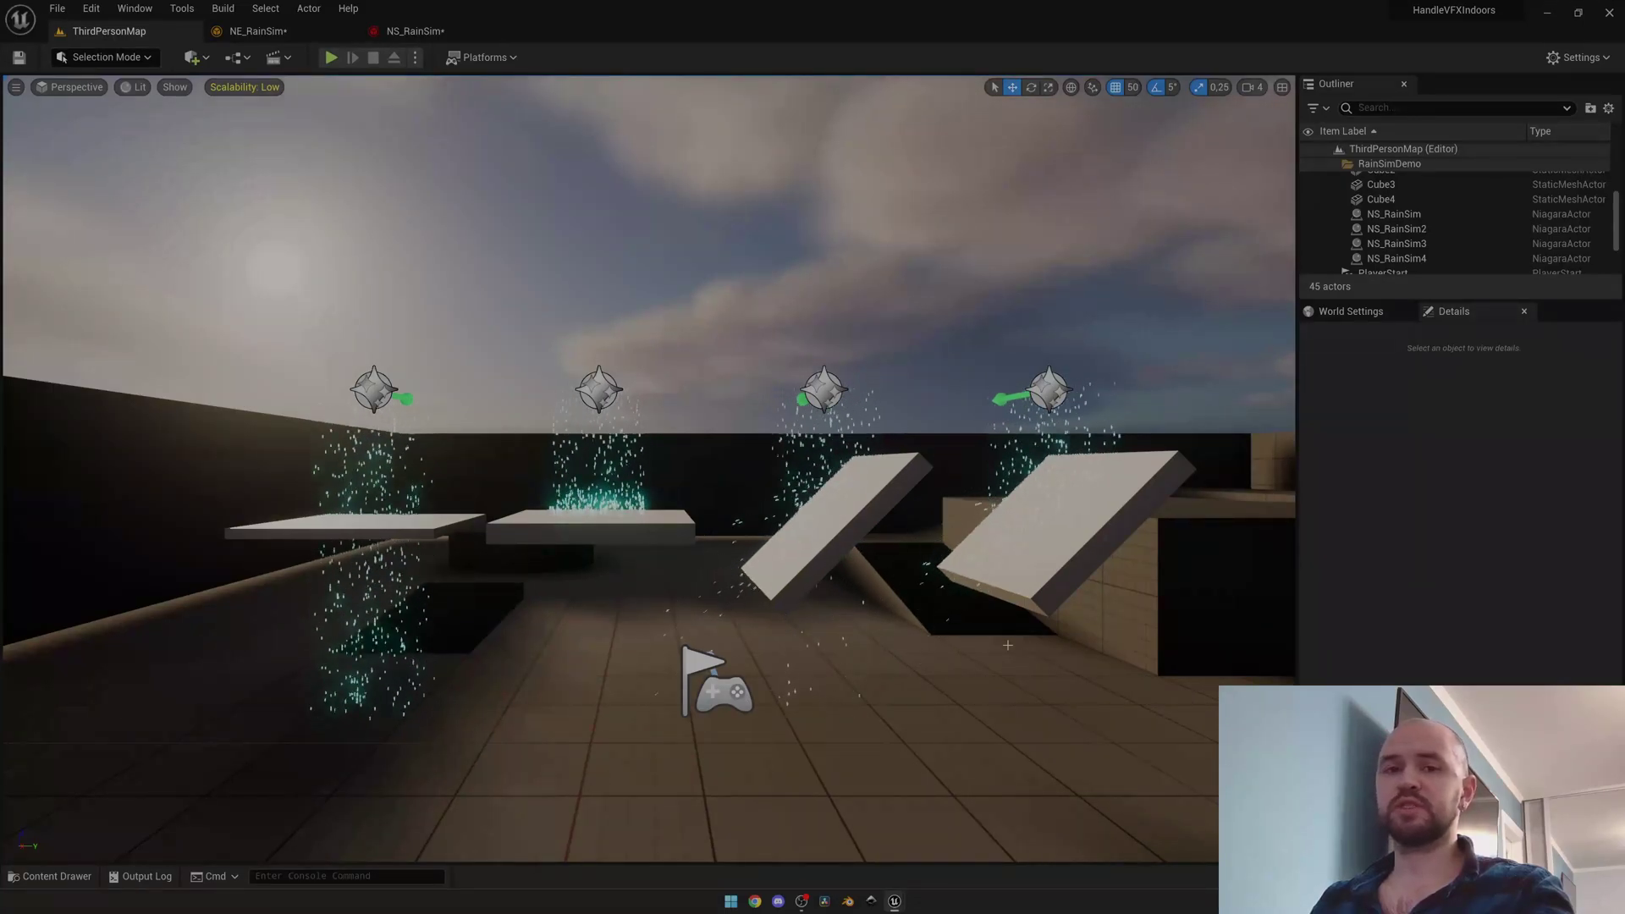
Review the Software Ray Tracing options in the project's rendering settings, including Generate Mesh Distance Fields, and put the settings window away.
mouse_move(915, 886)
left_click(951, 842)
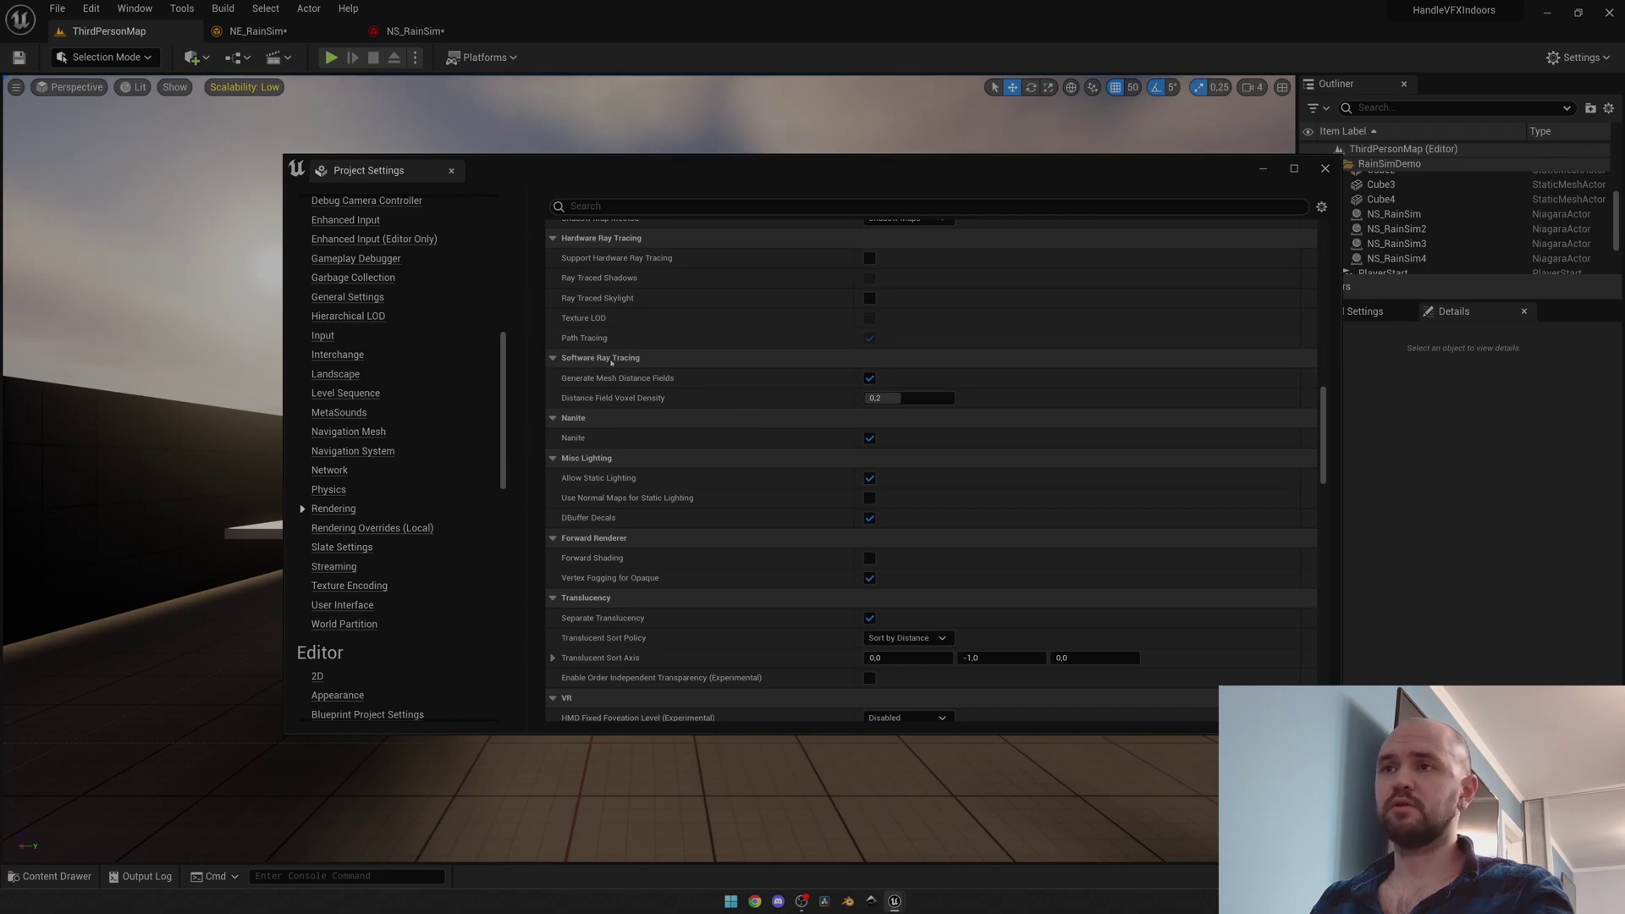
mouse_move(663, 379)
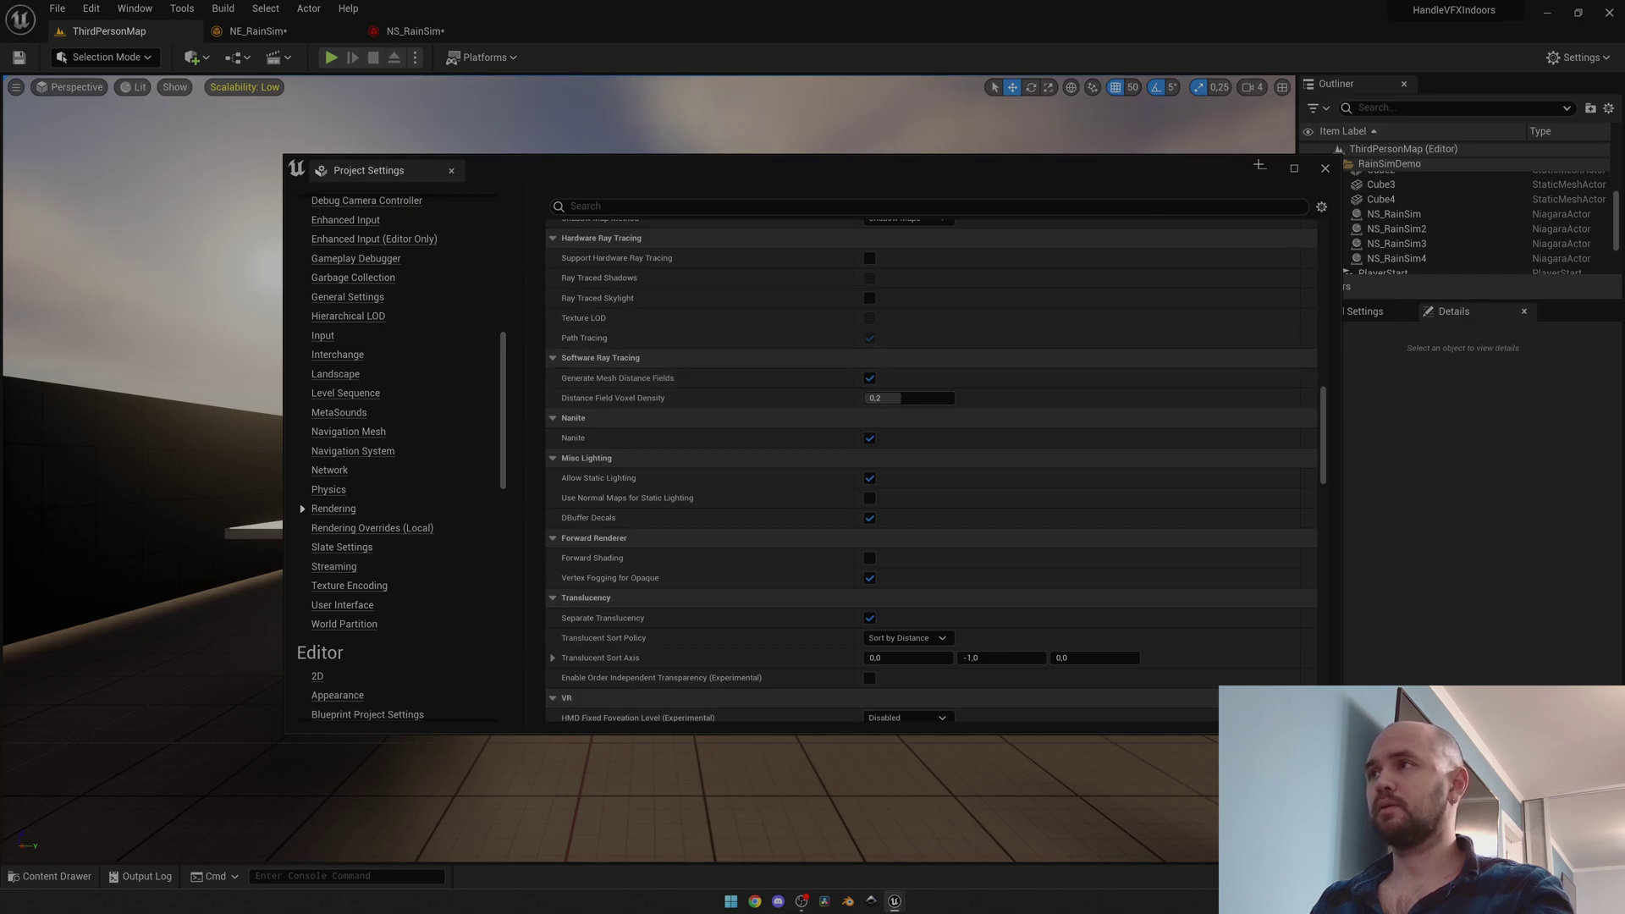
left_click(1260, 166)
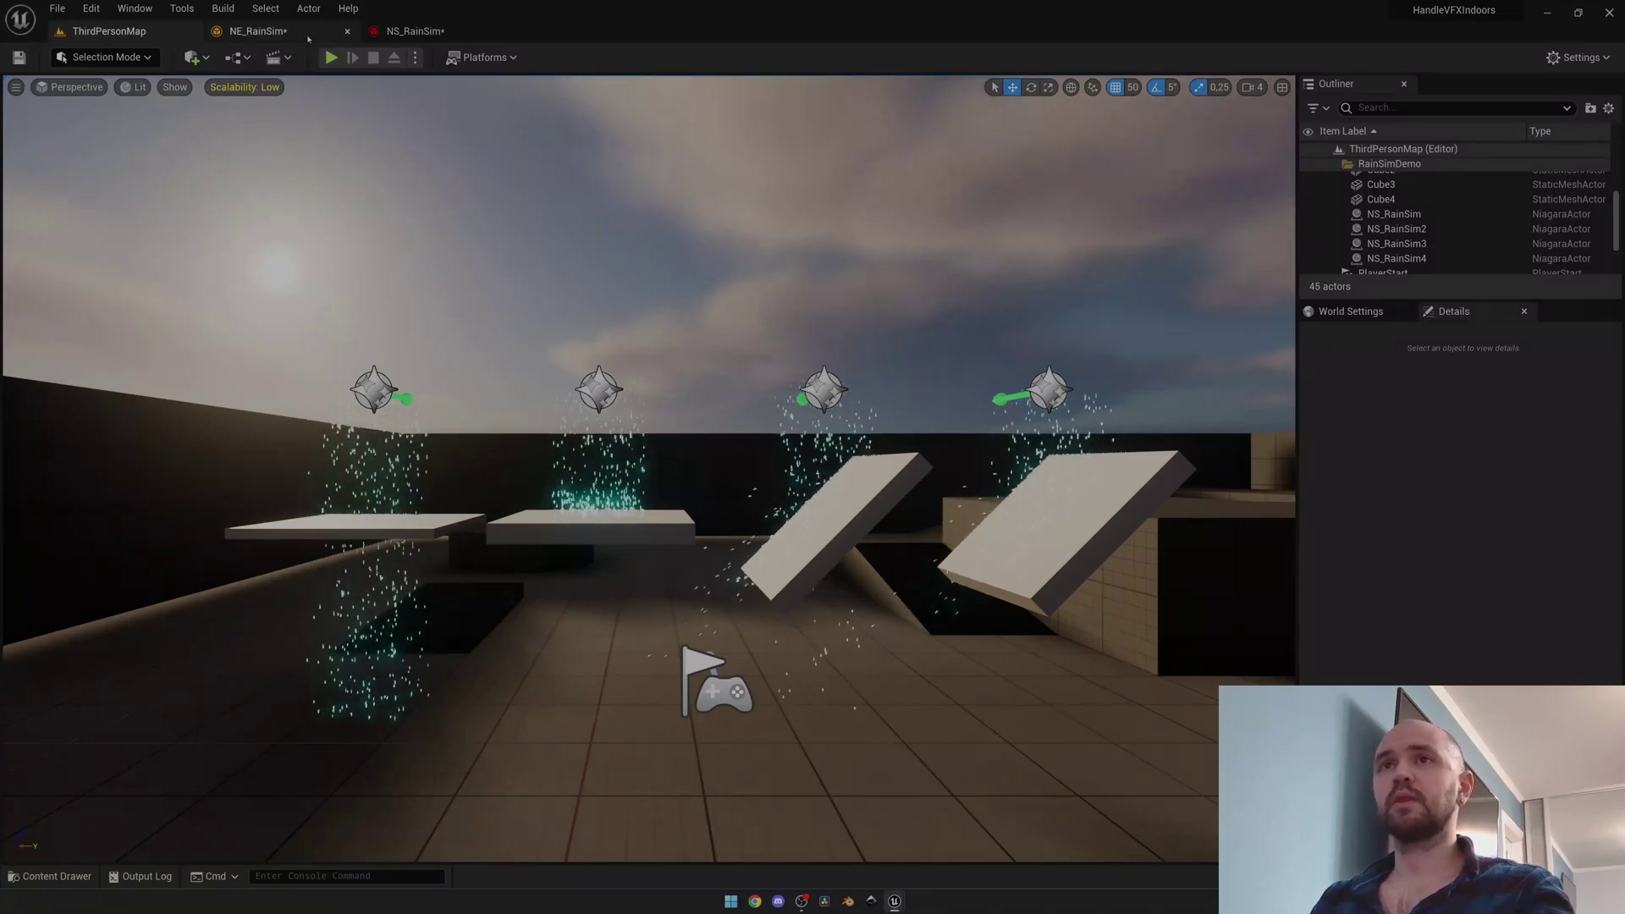
Examine the NE_RainSim emitter's Add Velocity, Shape Location, Spawn Rate, Collision and Kill Particles modules and its emitter properties.
left_click(256, 30)
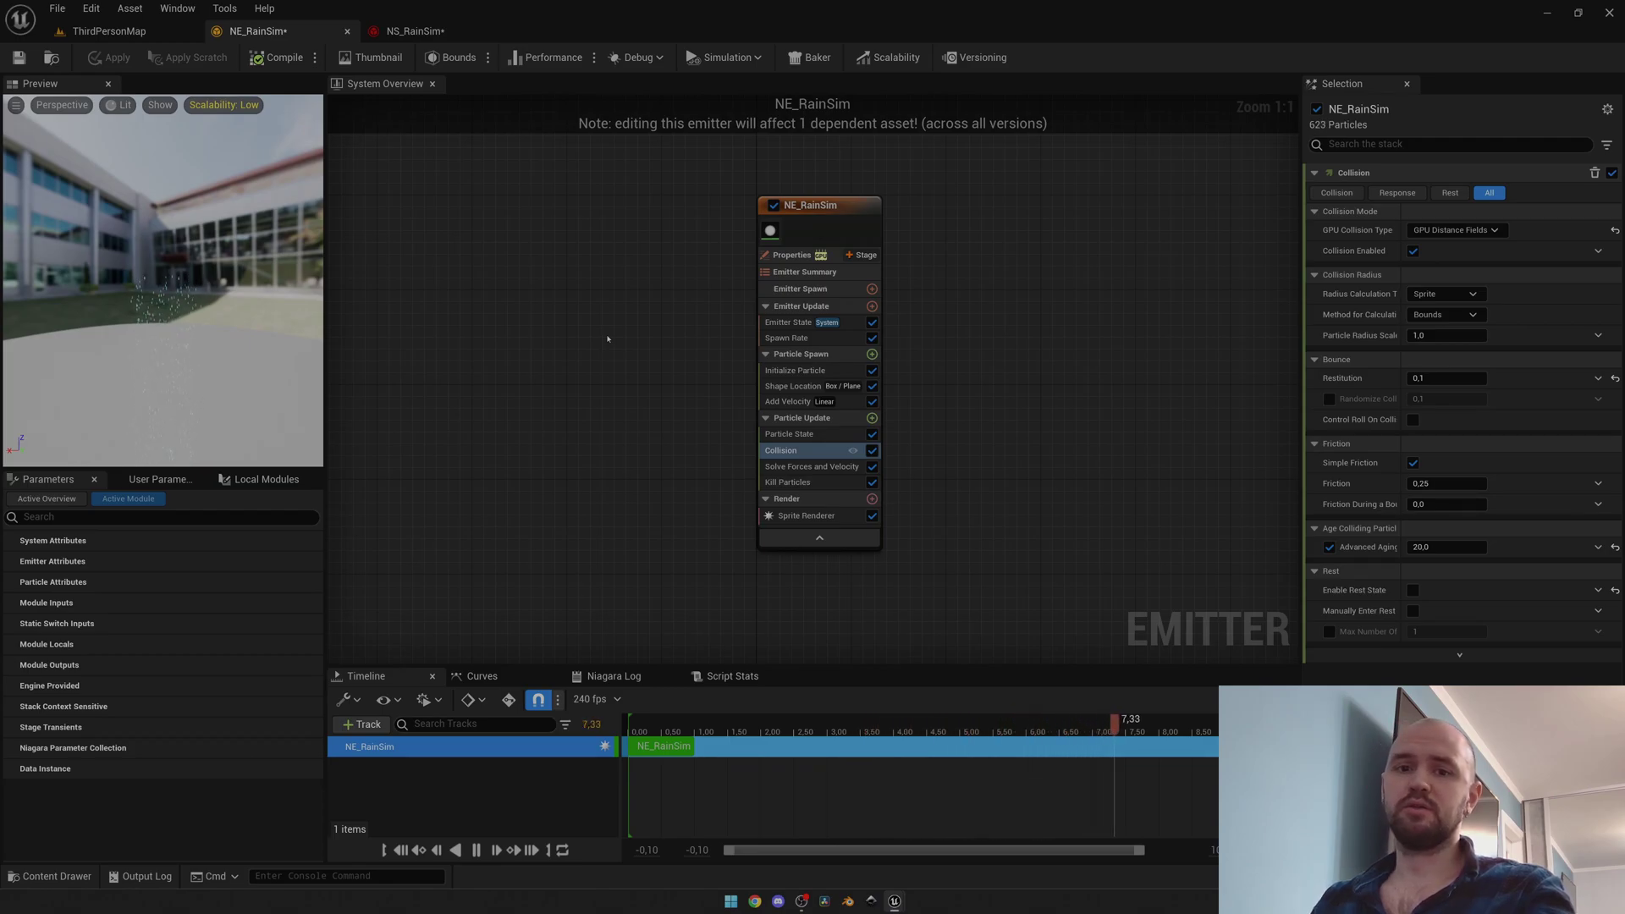
left_click(780, 403)
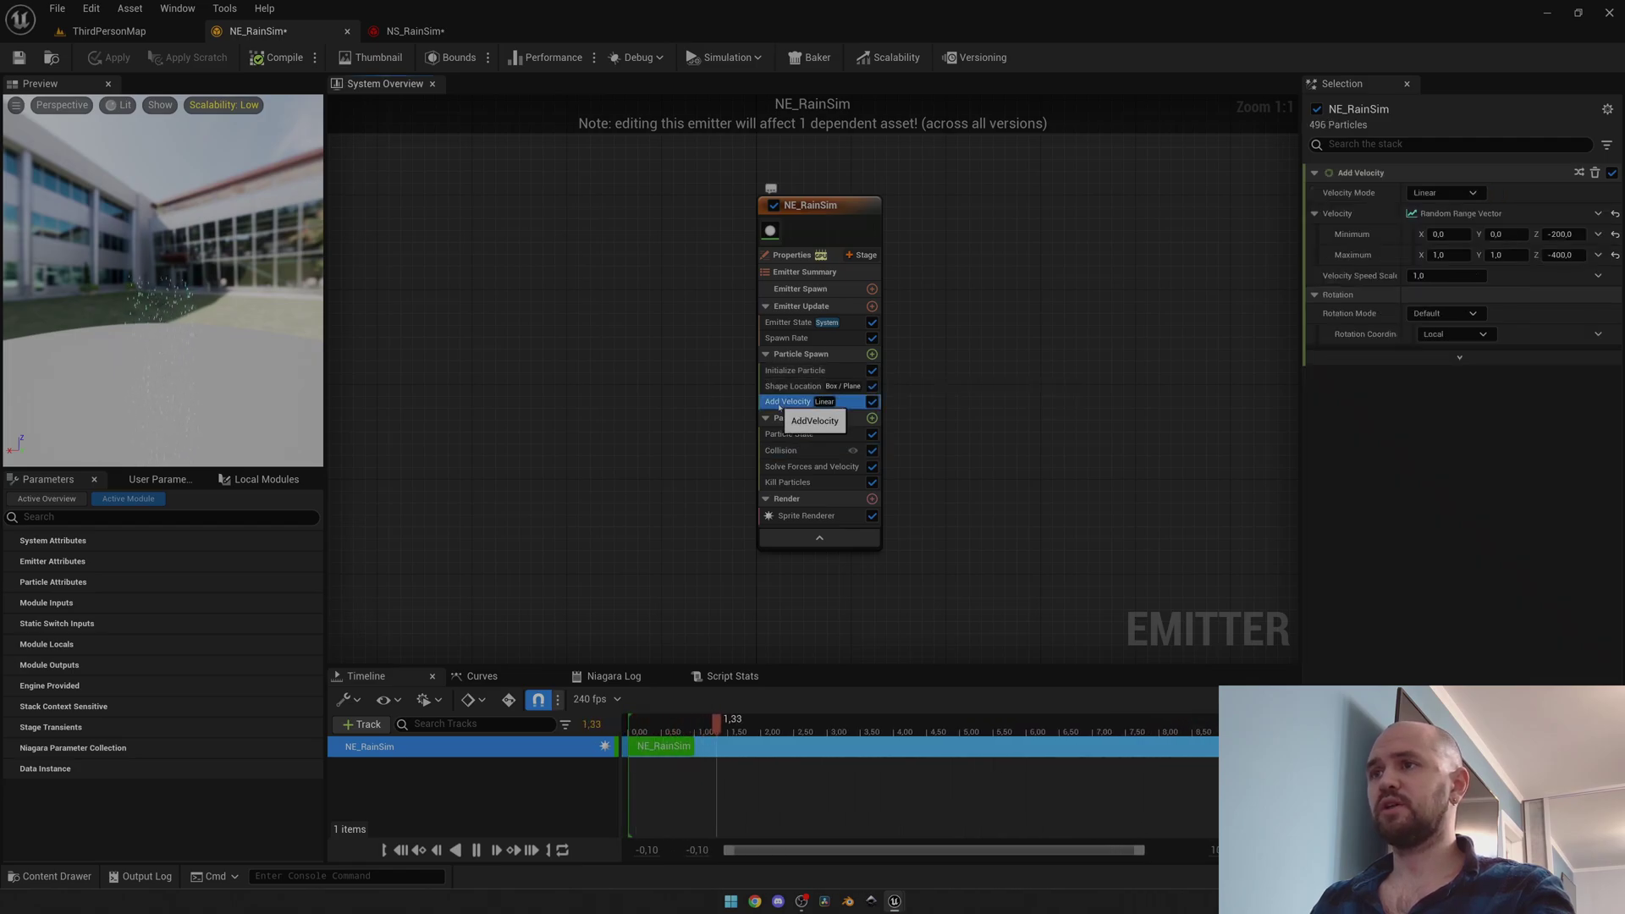
left_click(792, 388)
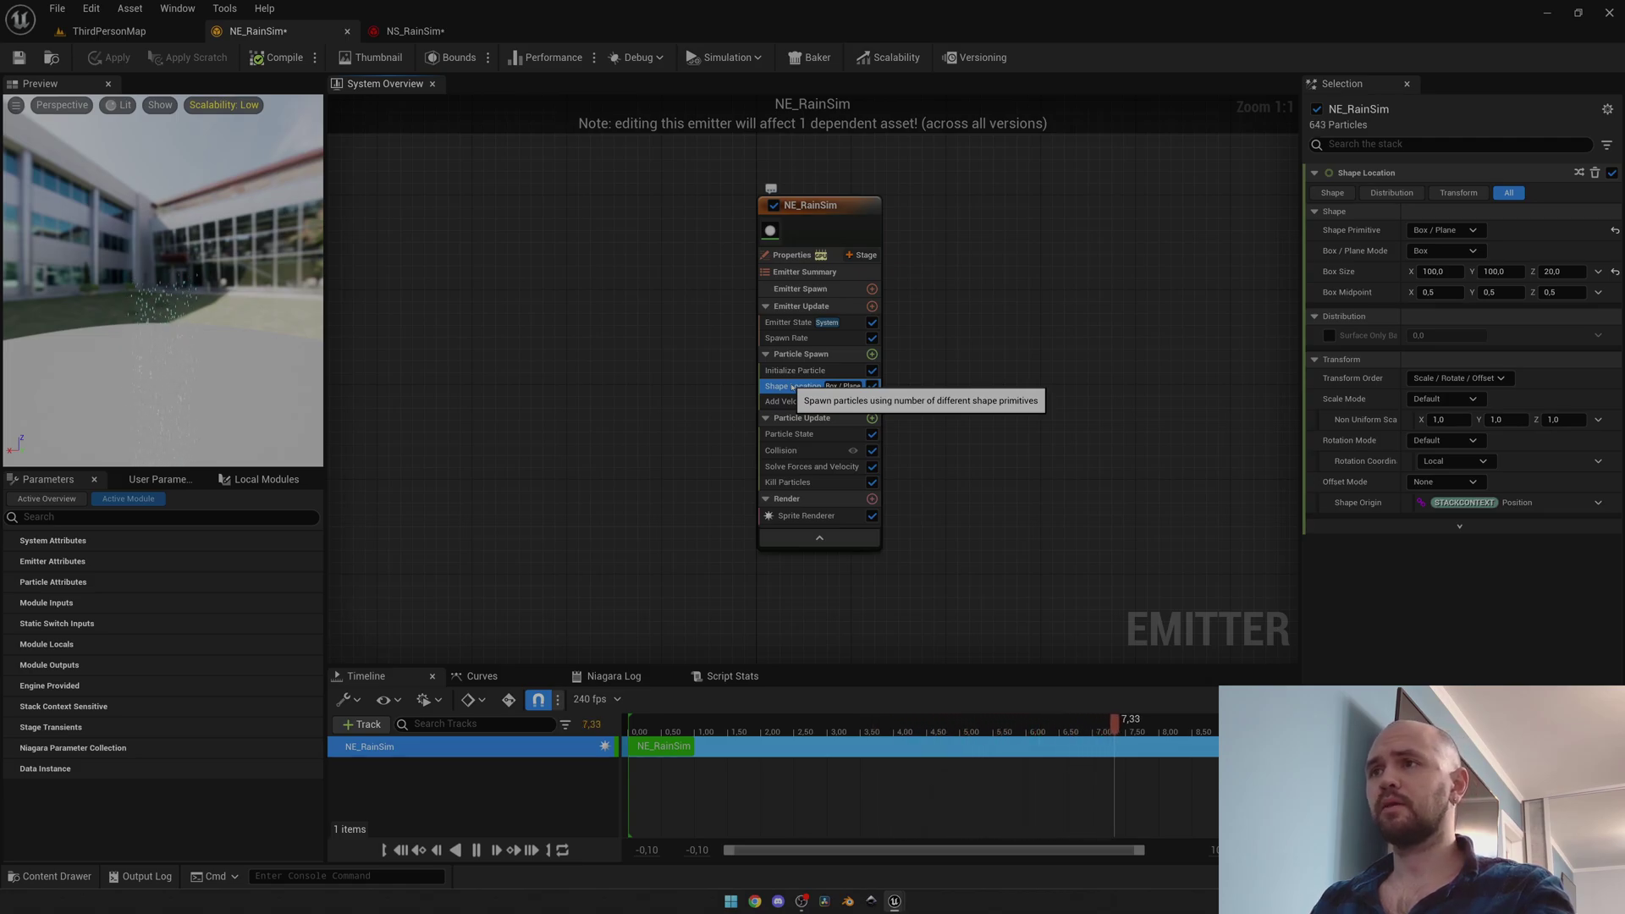
left_click(783, 337)
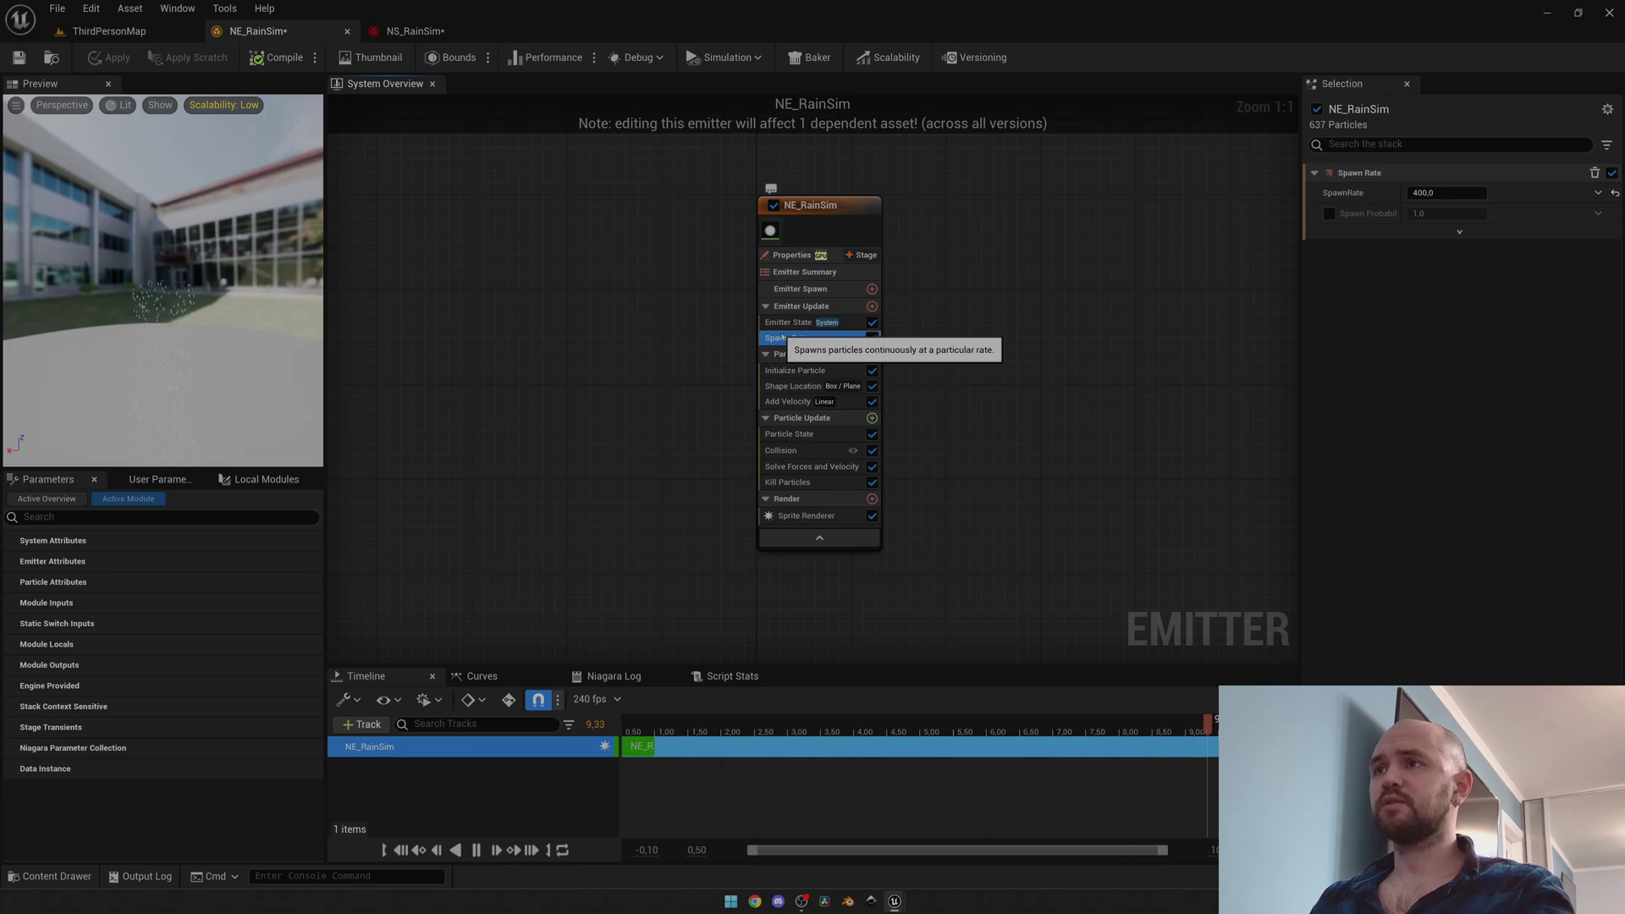
left_click(797, 253)
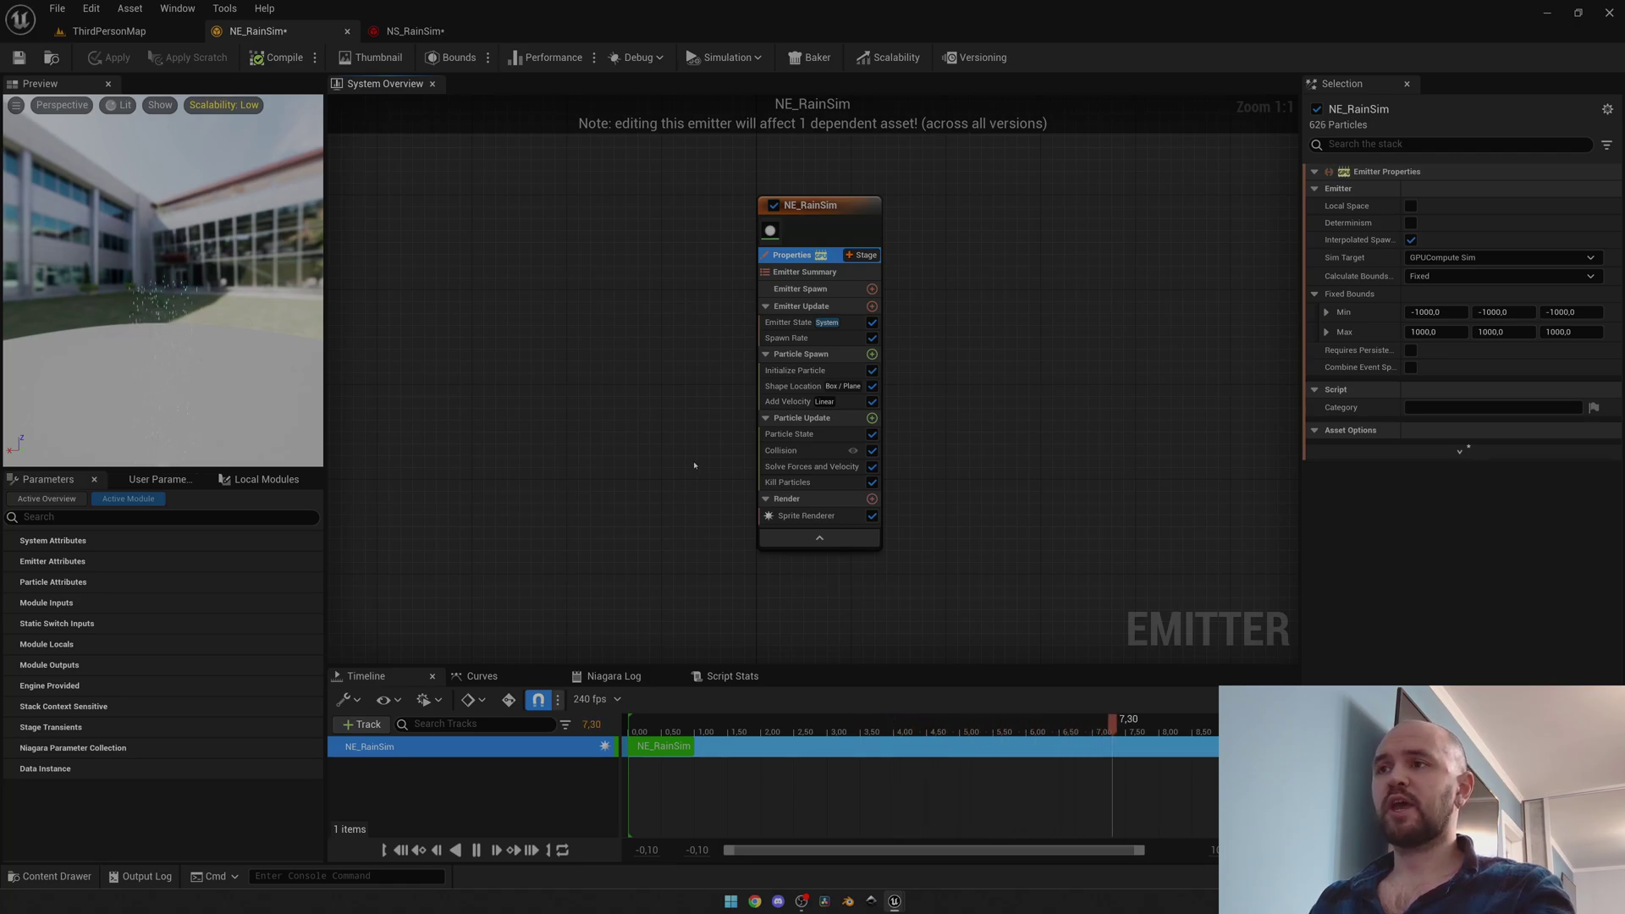
left_click(785, 451)
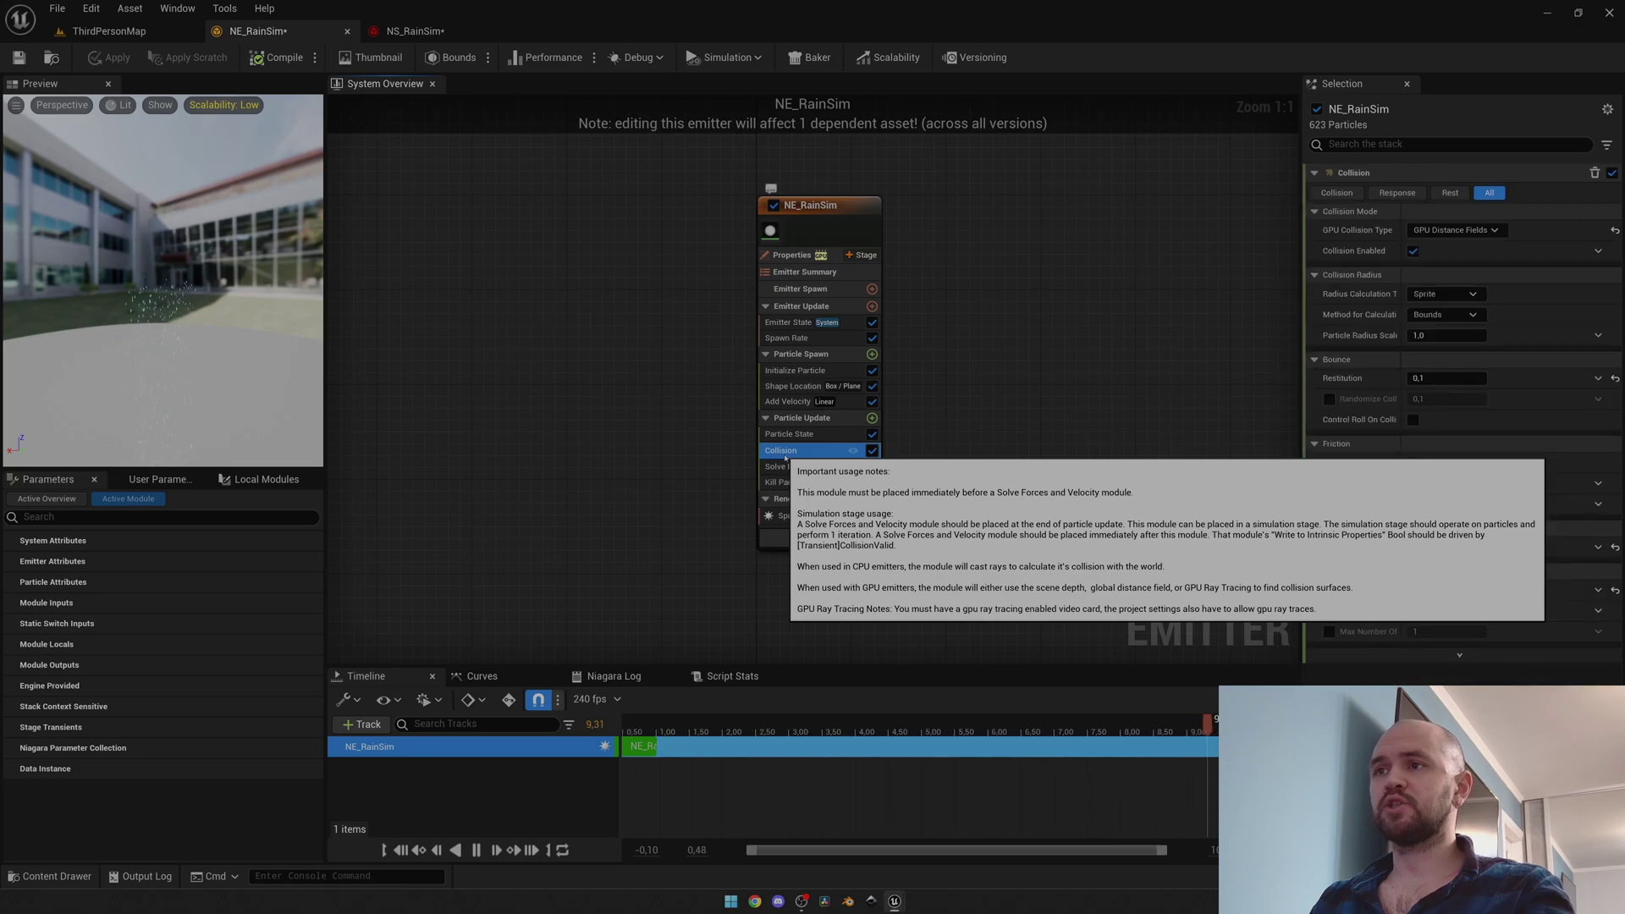
left_click(787, 482)
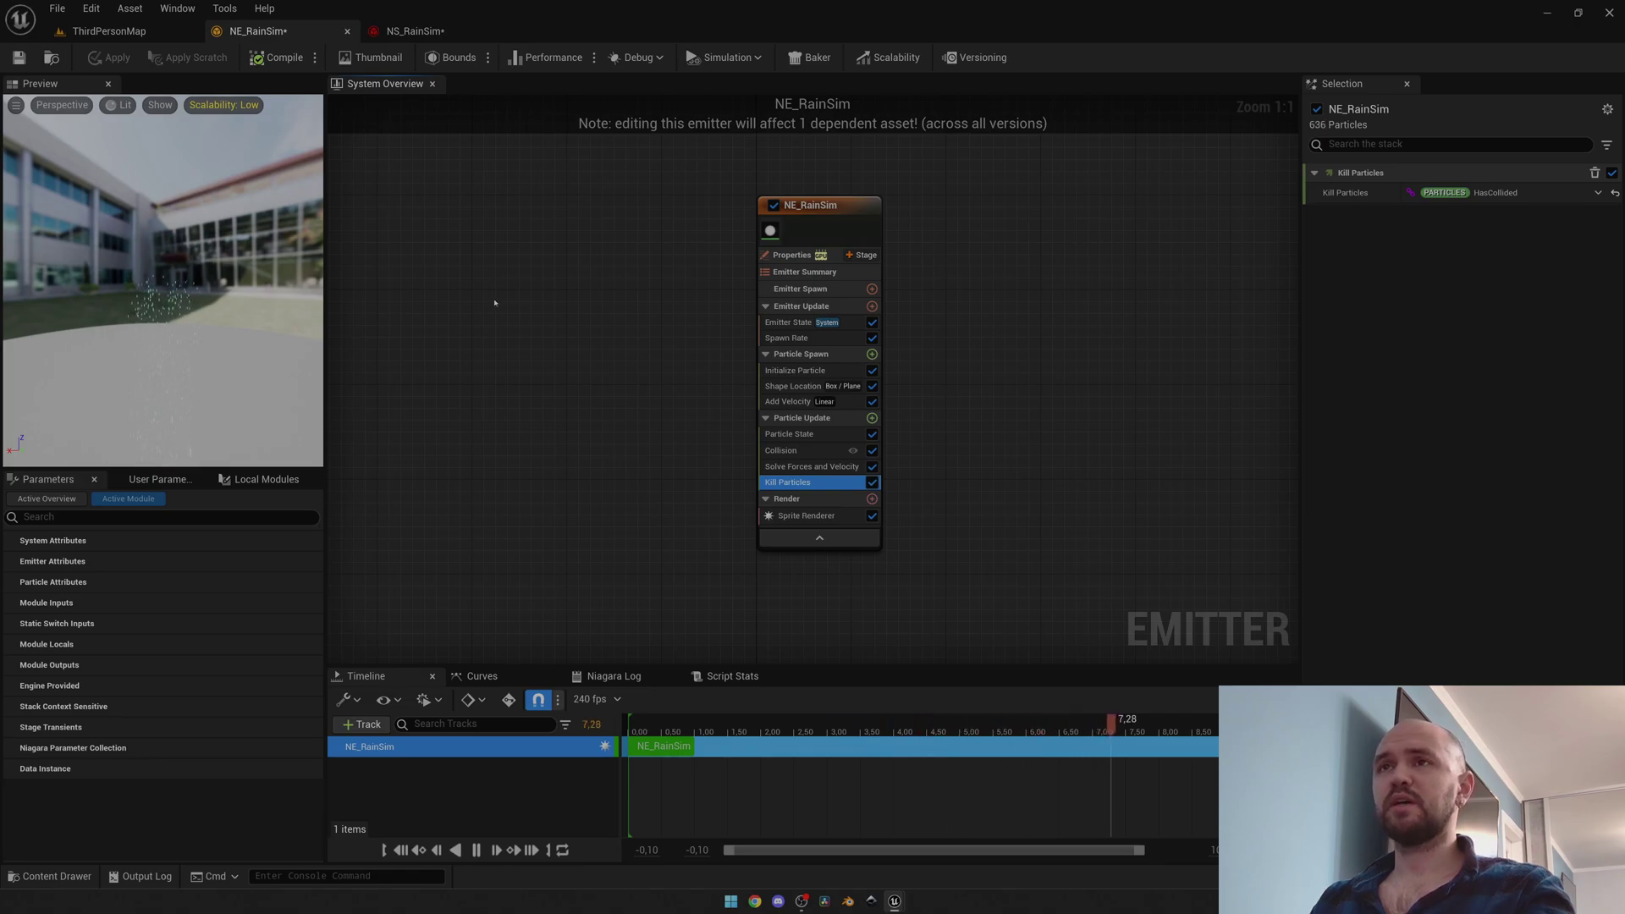
Compare the Collision module settings of the Depth Buffer and Distance Fields emitters in the NS_RainSim system.
left_click(416, 31)
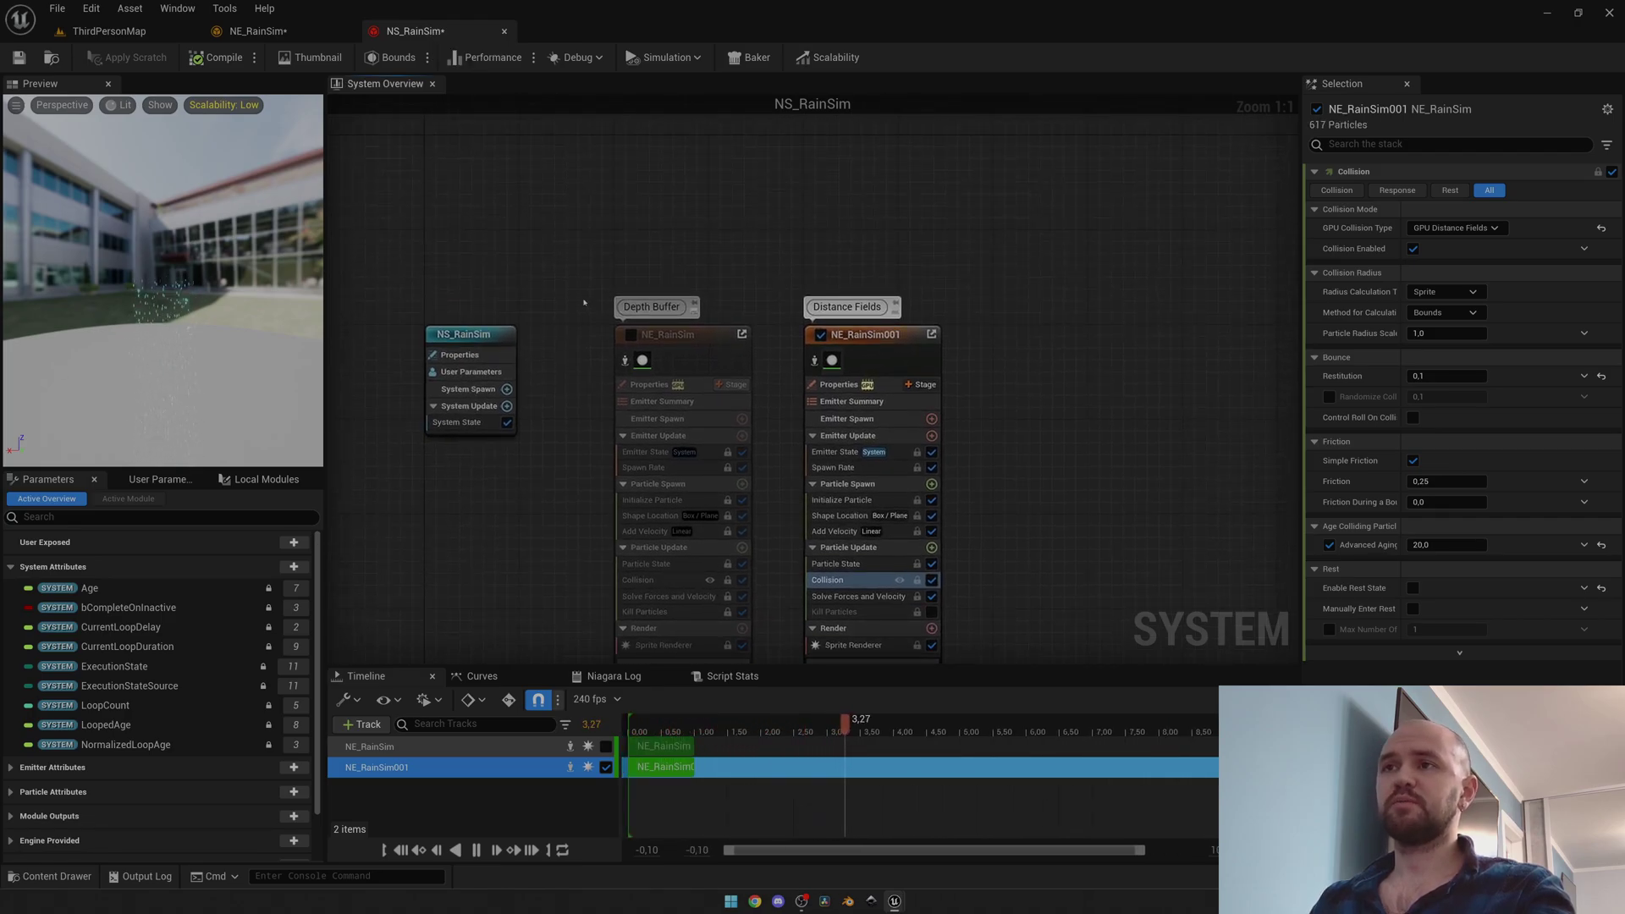
right_click_drag(583, 300, 598, 183)
left_click(669, 462)
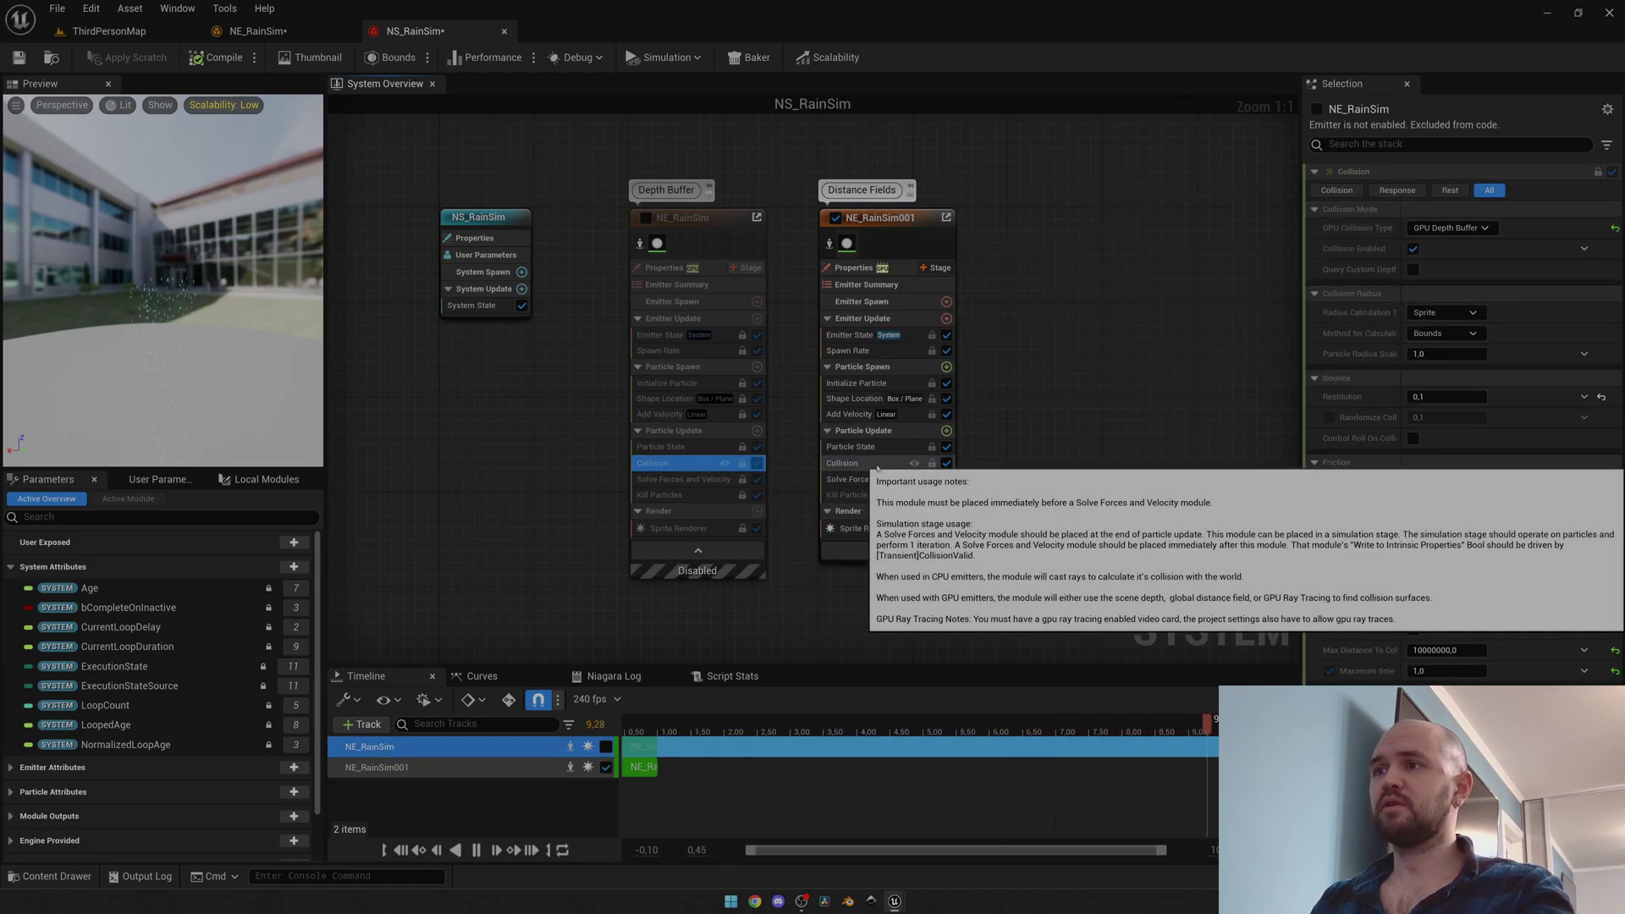
left_click(876, 465)
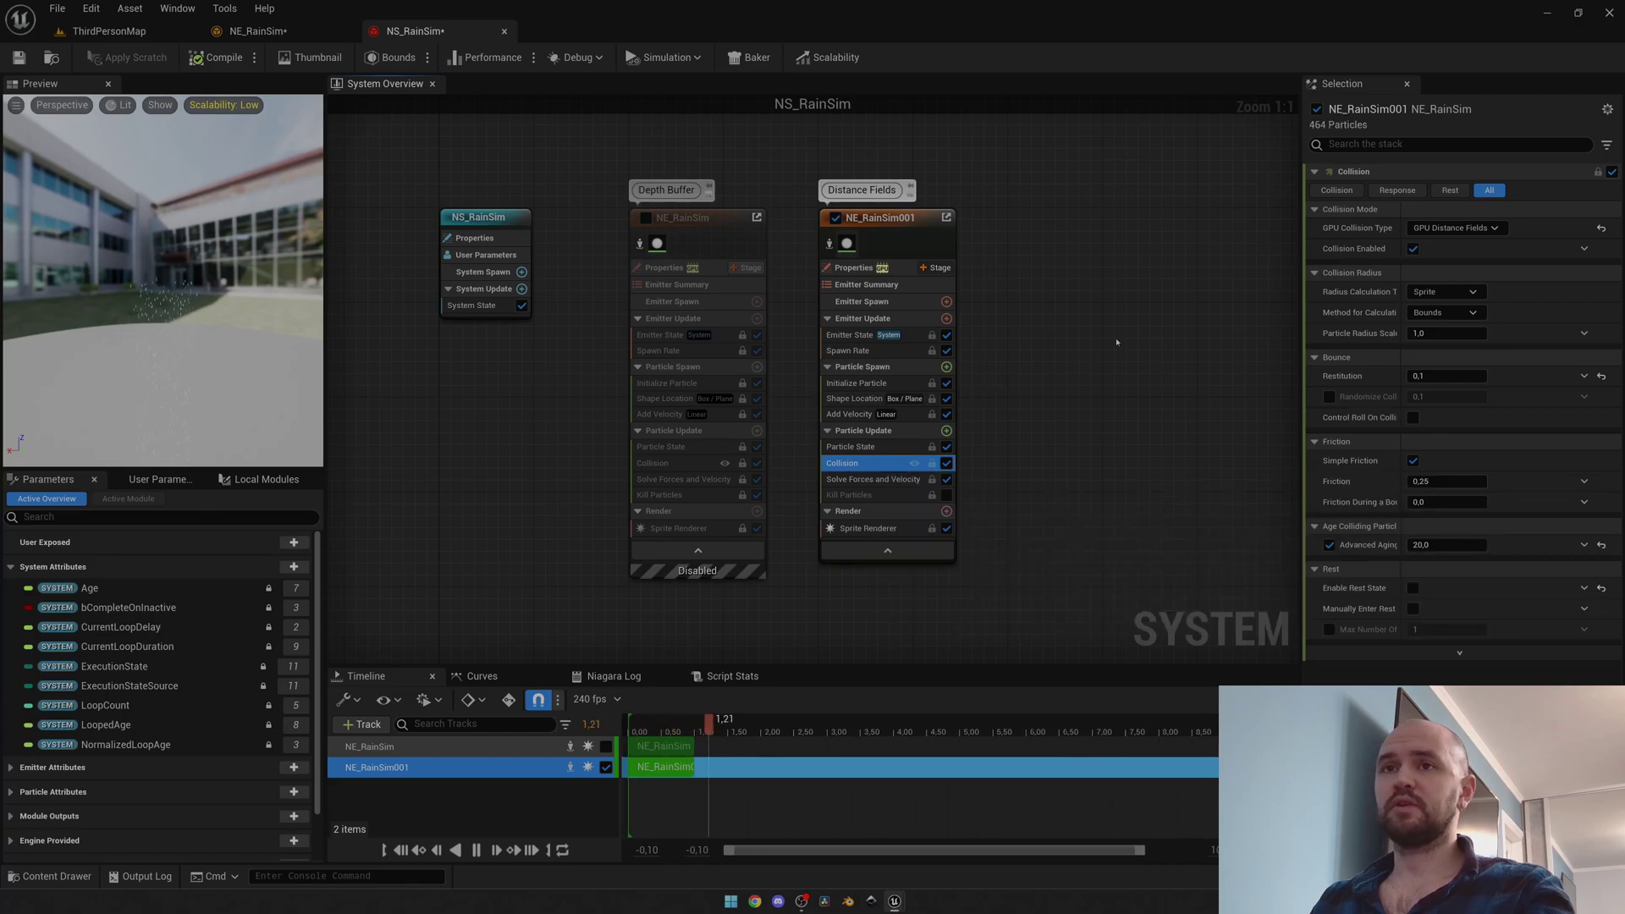
Disable the Distance Fields emitter and enable the Depth Buffer emitter in NS_RainSim.
left_click(835, 217)
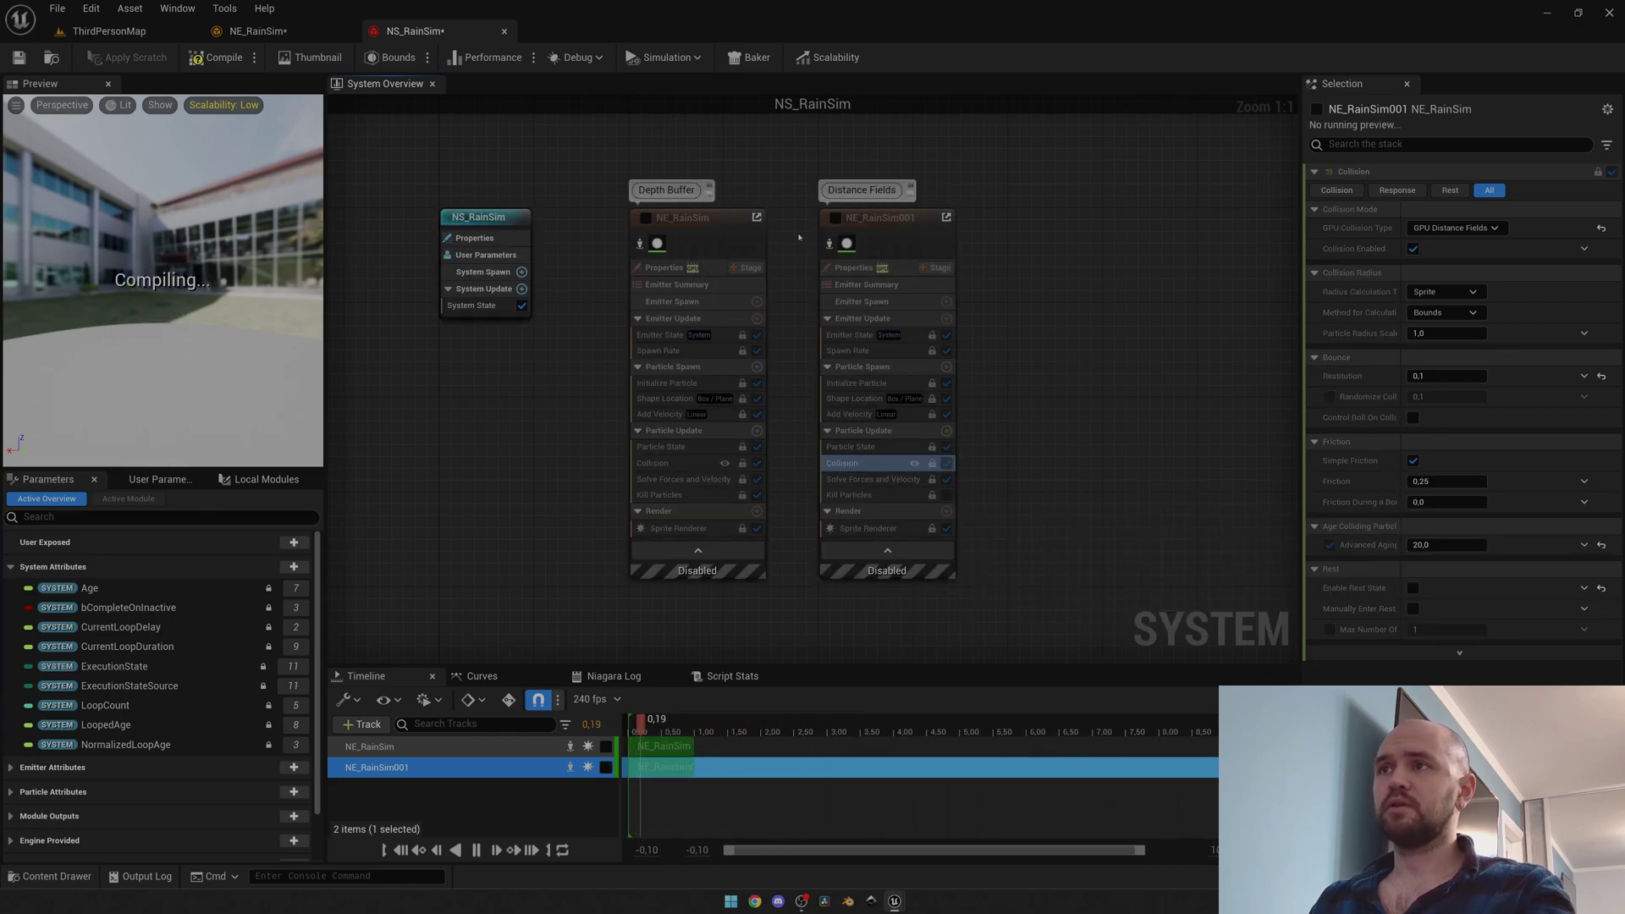
left_click(645, 218)
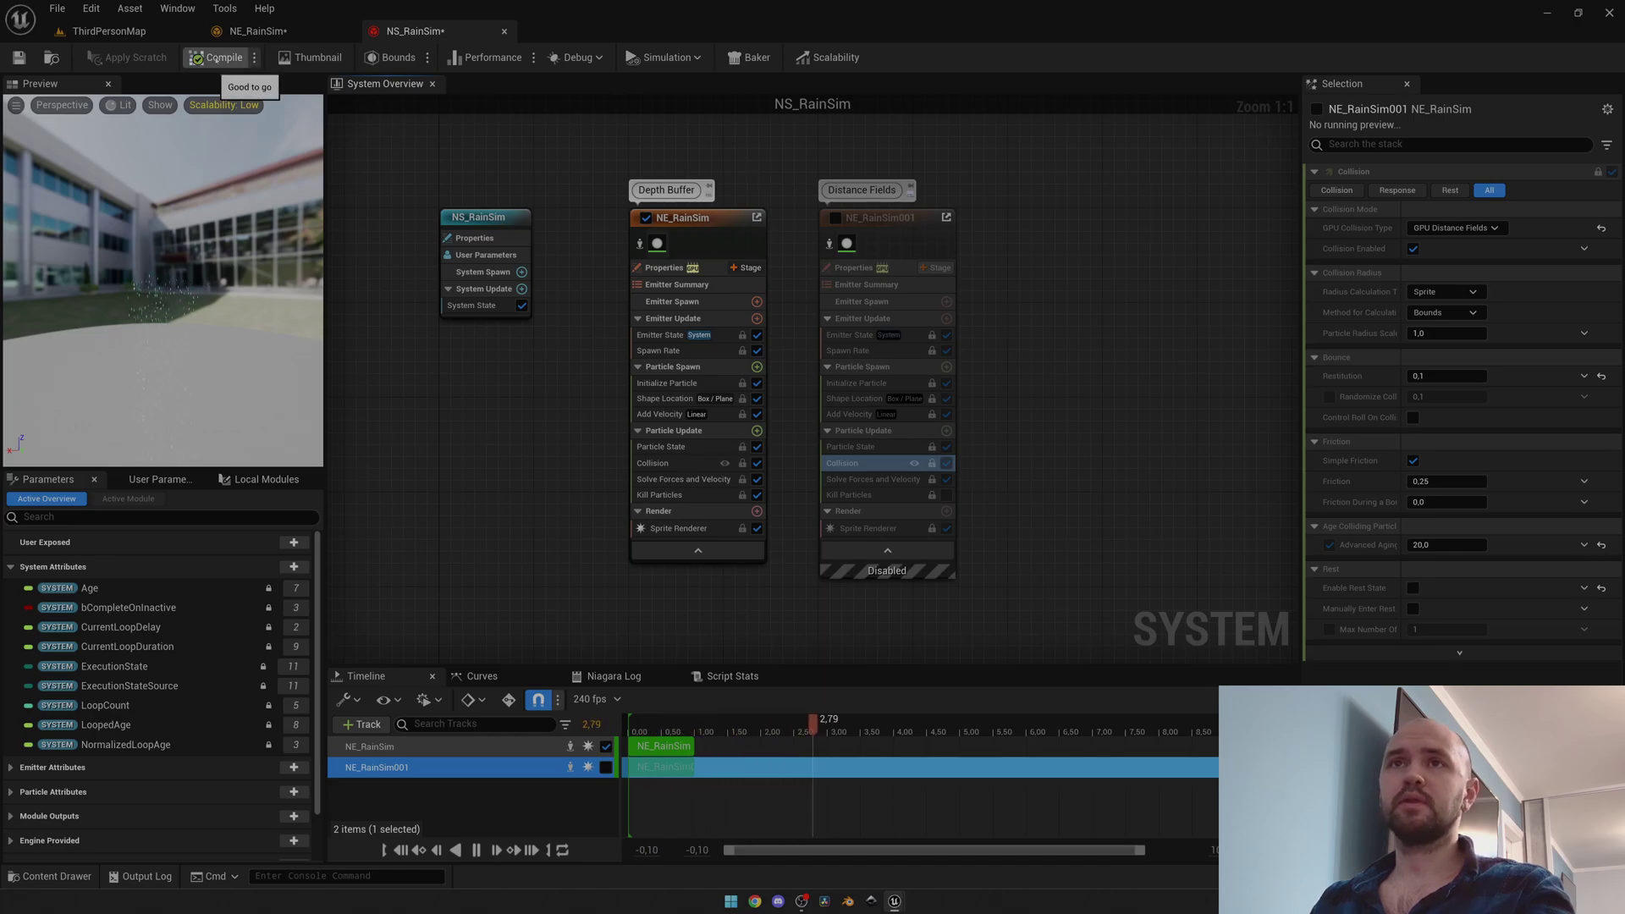
Examine in ThirdPersonMap how the depth buffer rain collides with the four slabs from different camera positions.
left_click(109, 30)
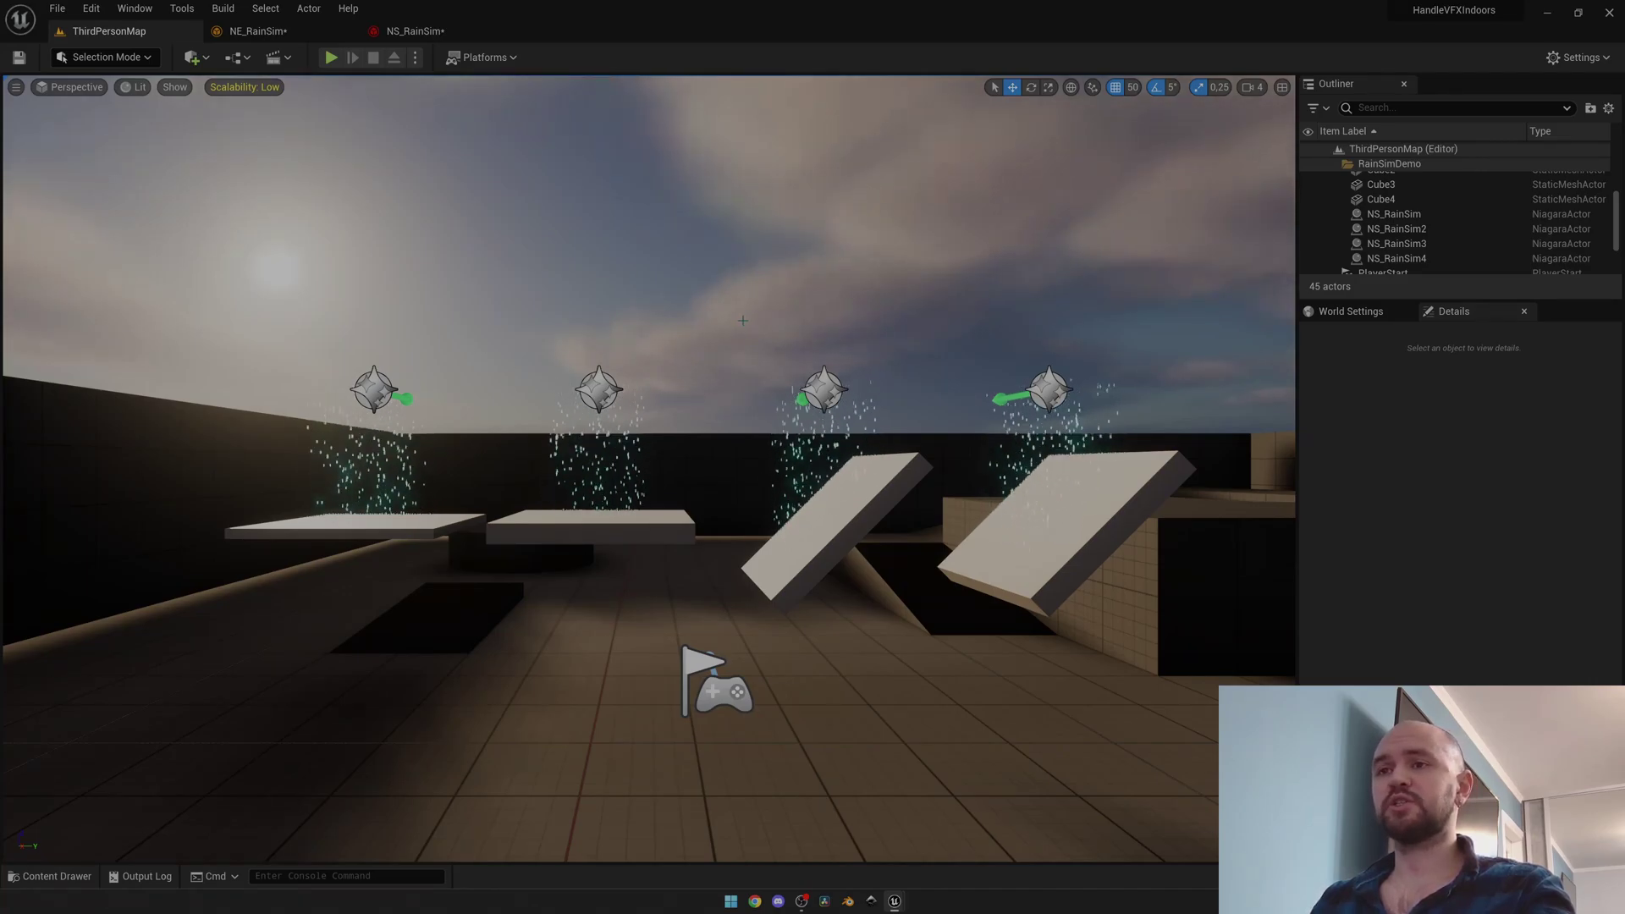
key("d")
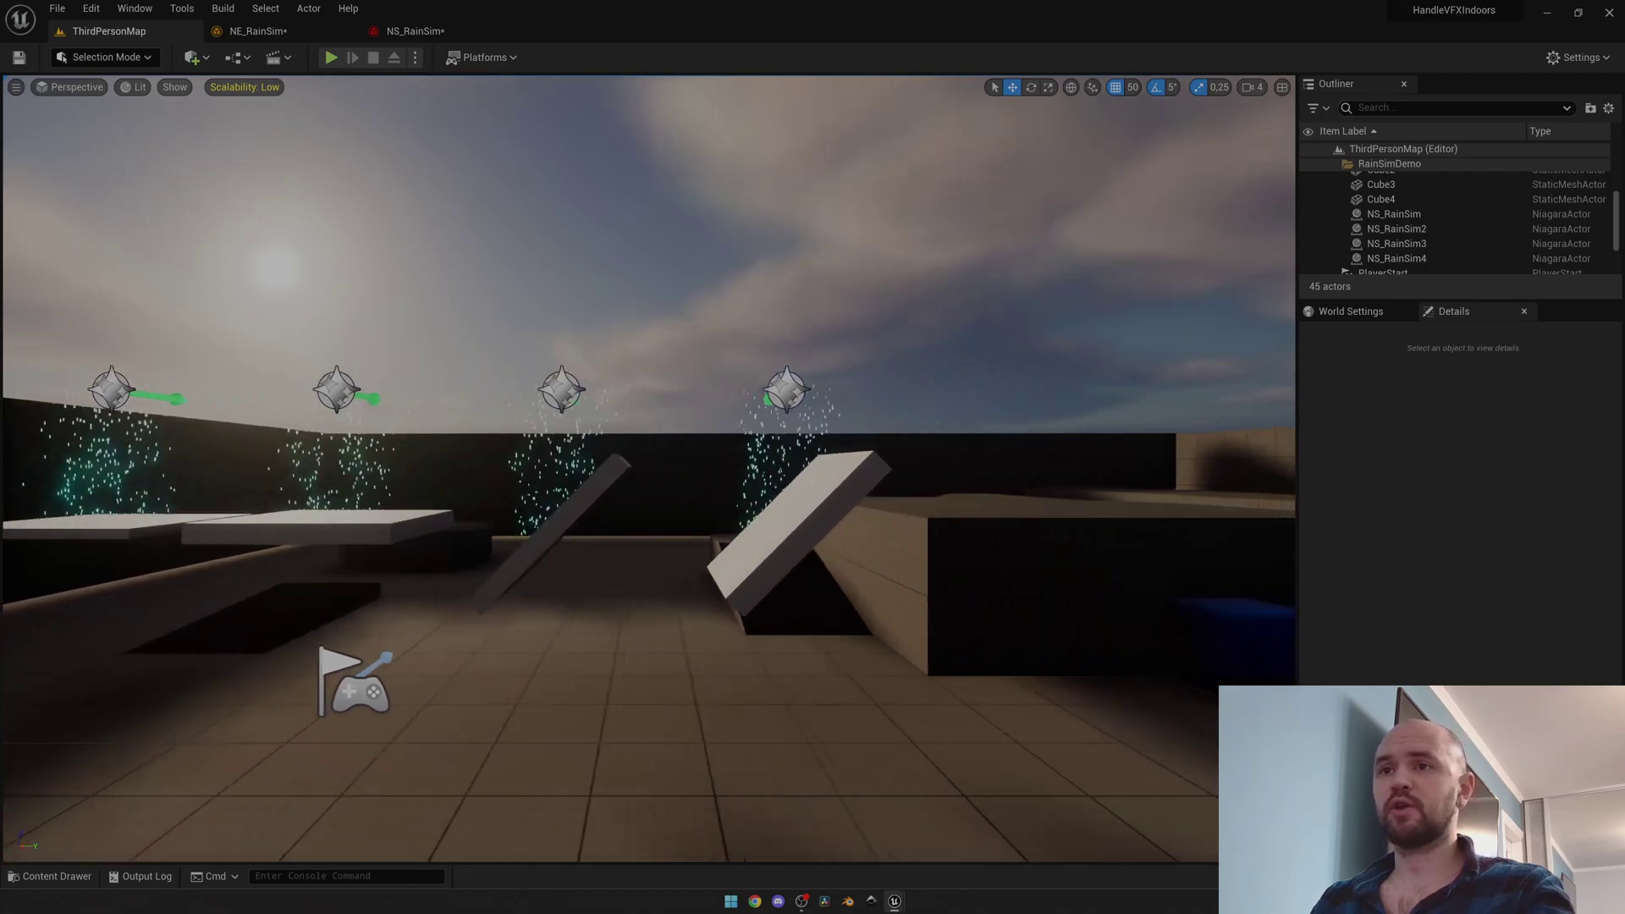
key("a")
key("d")
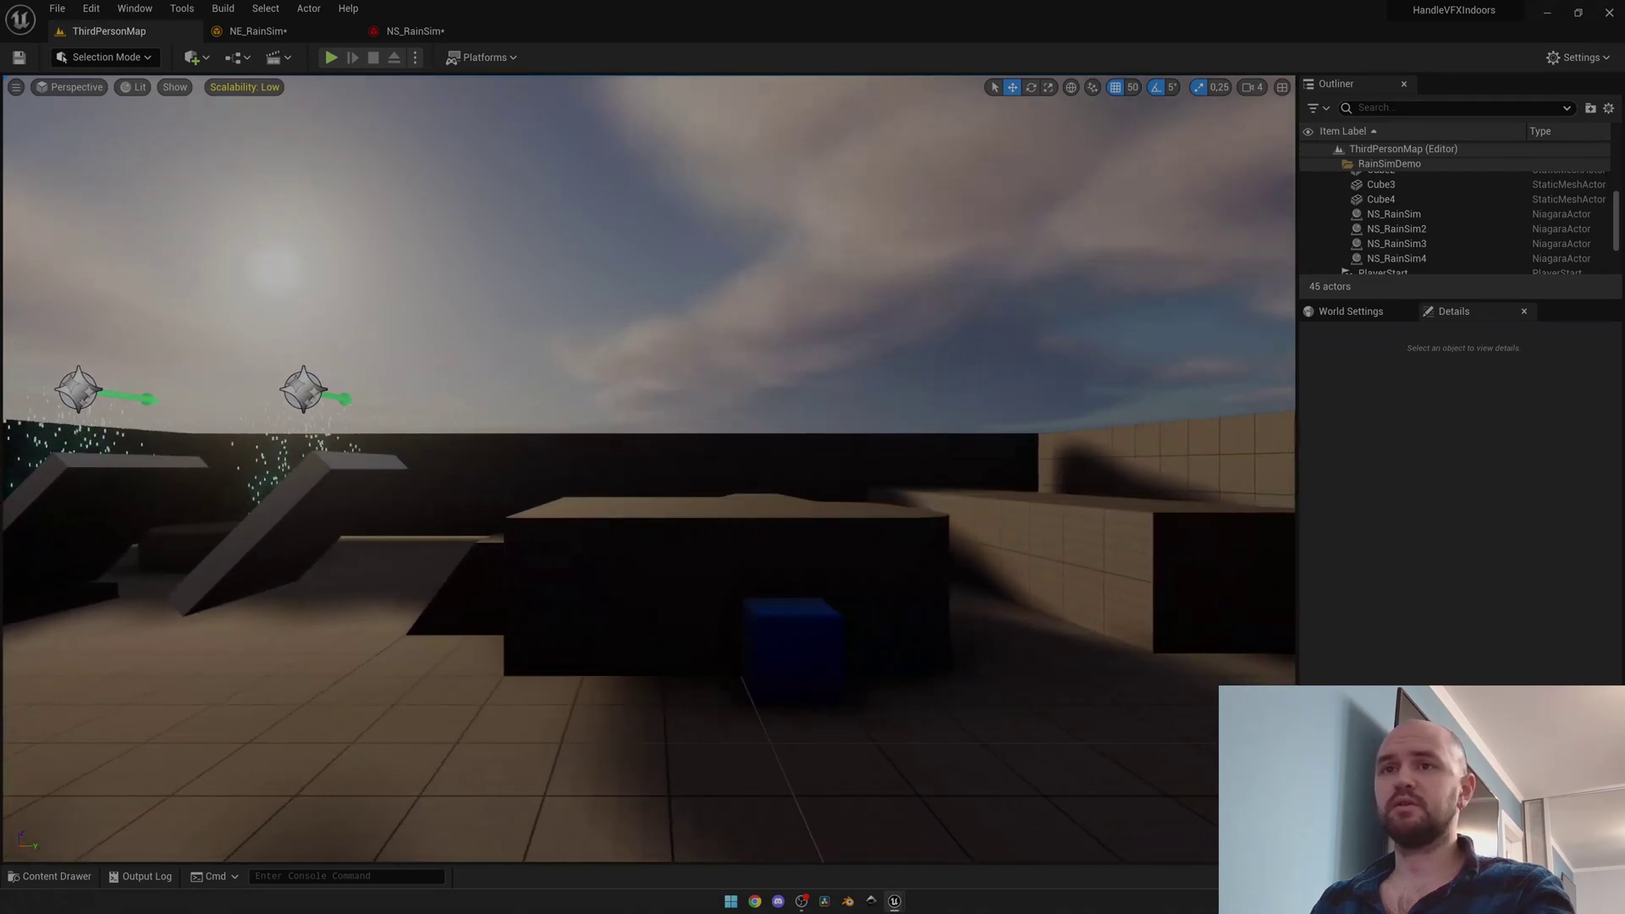
key("a")
key("d")
key("a")
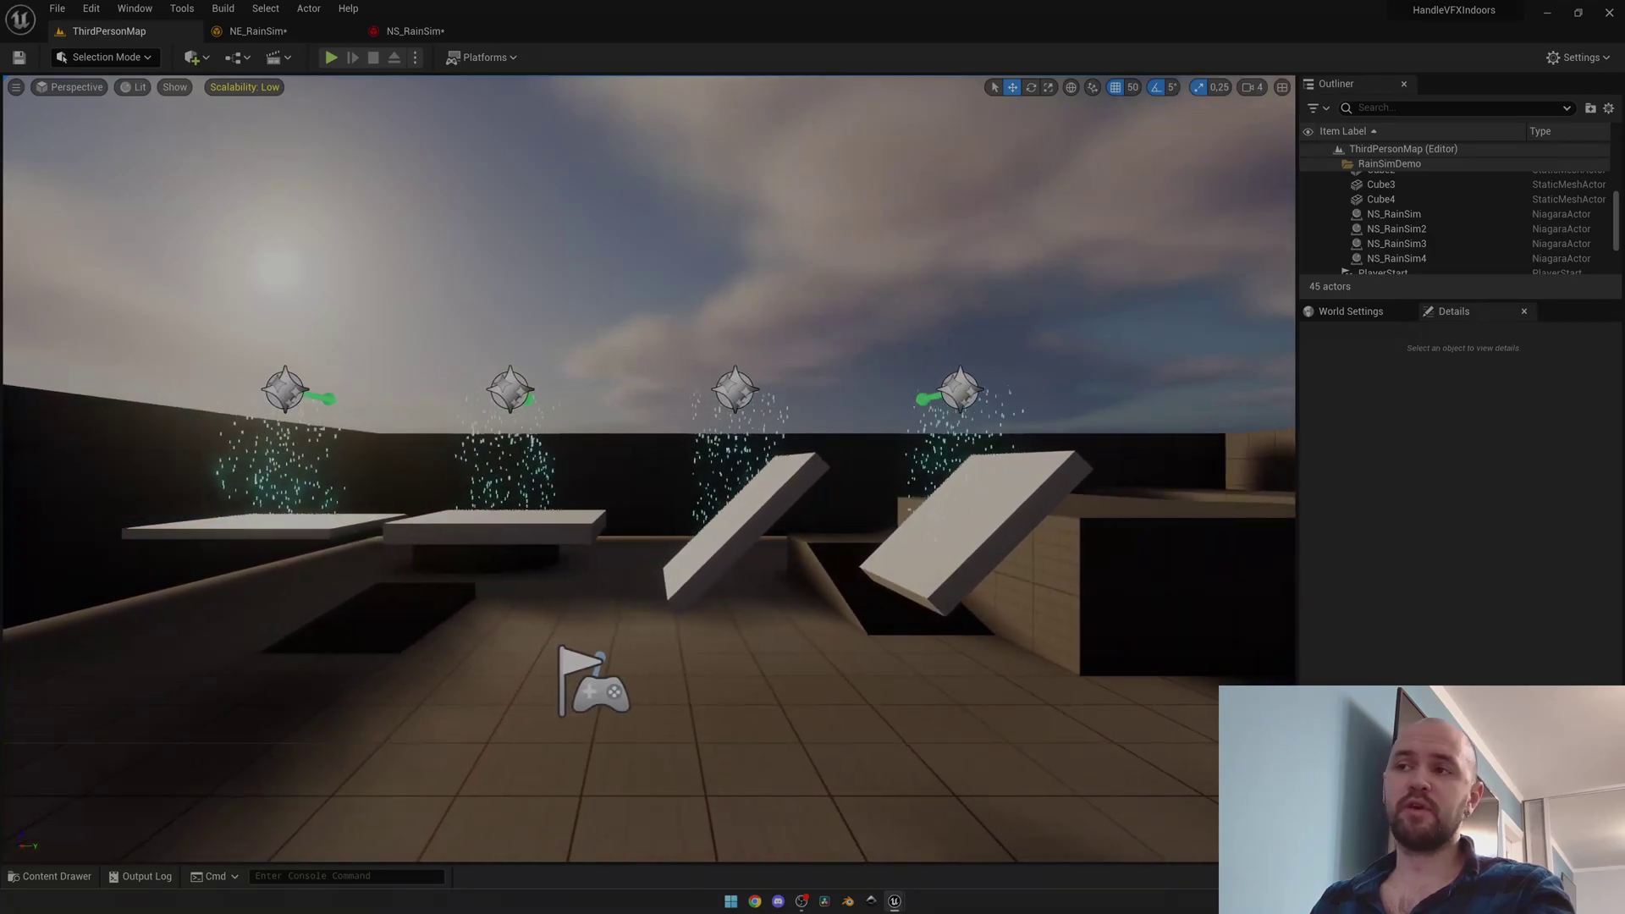
key("a")
key("w")
key("w")
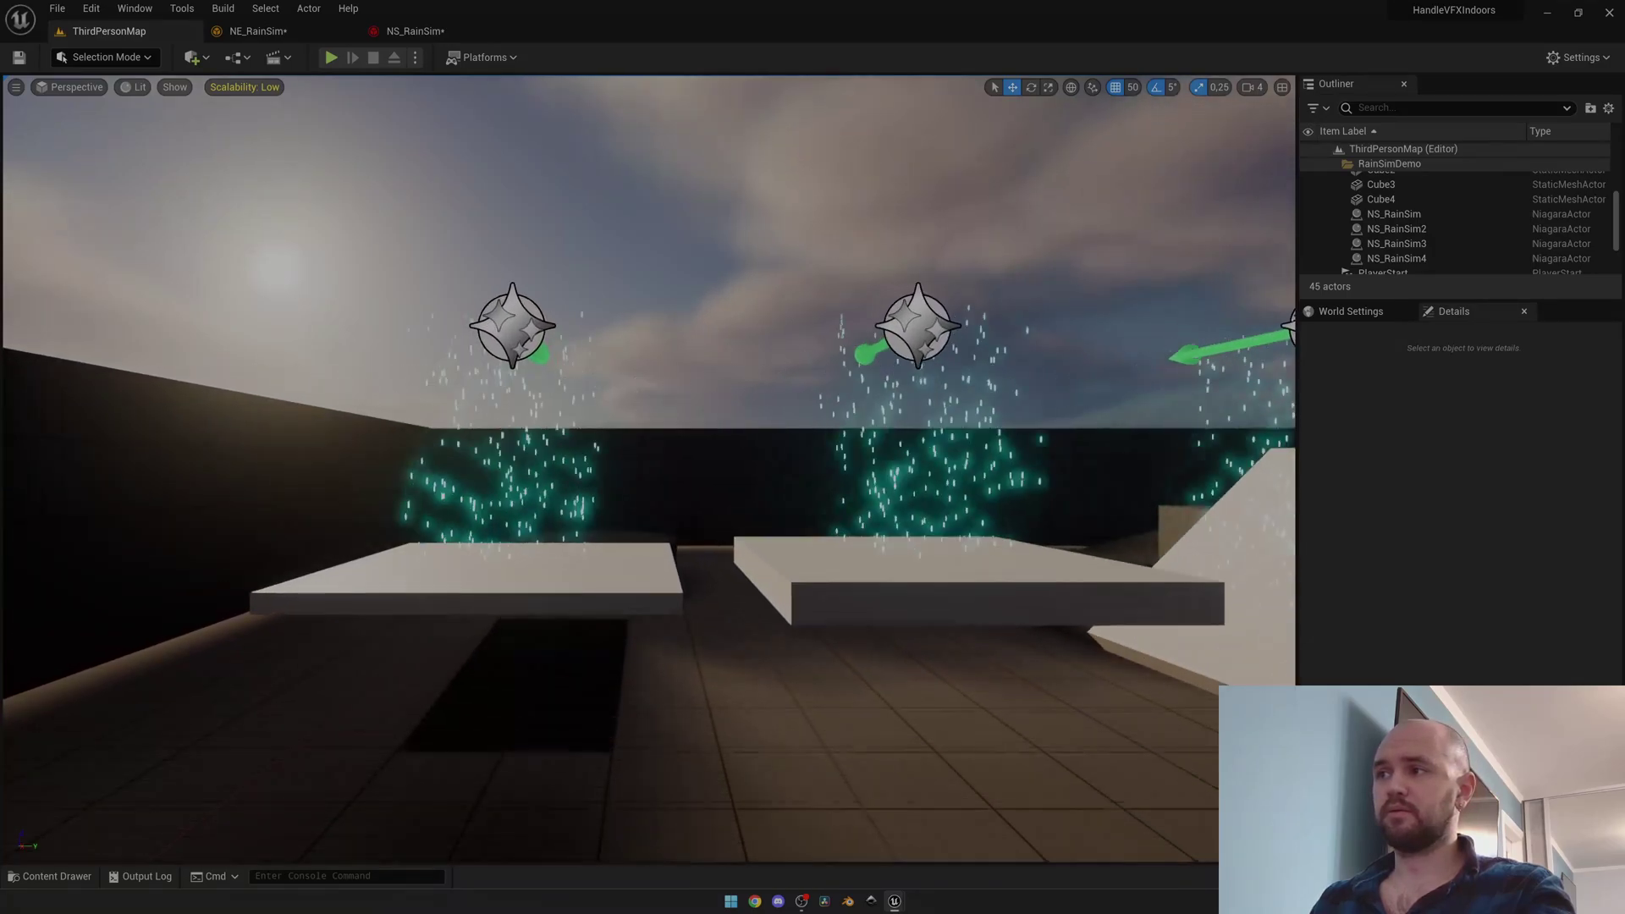
key("s")
key("a")
key("s")
key("d")
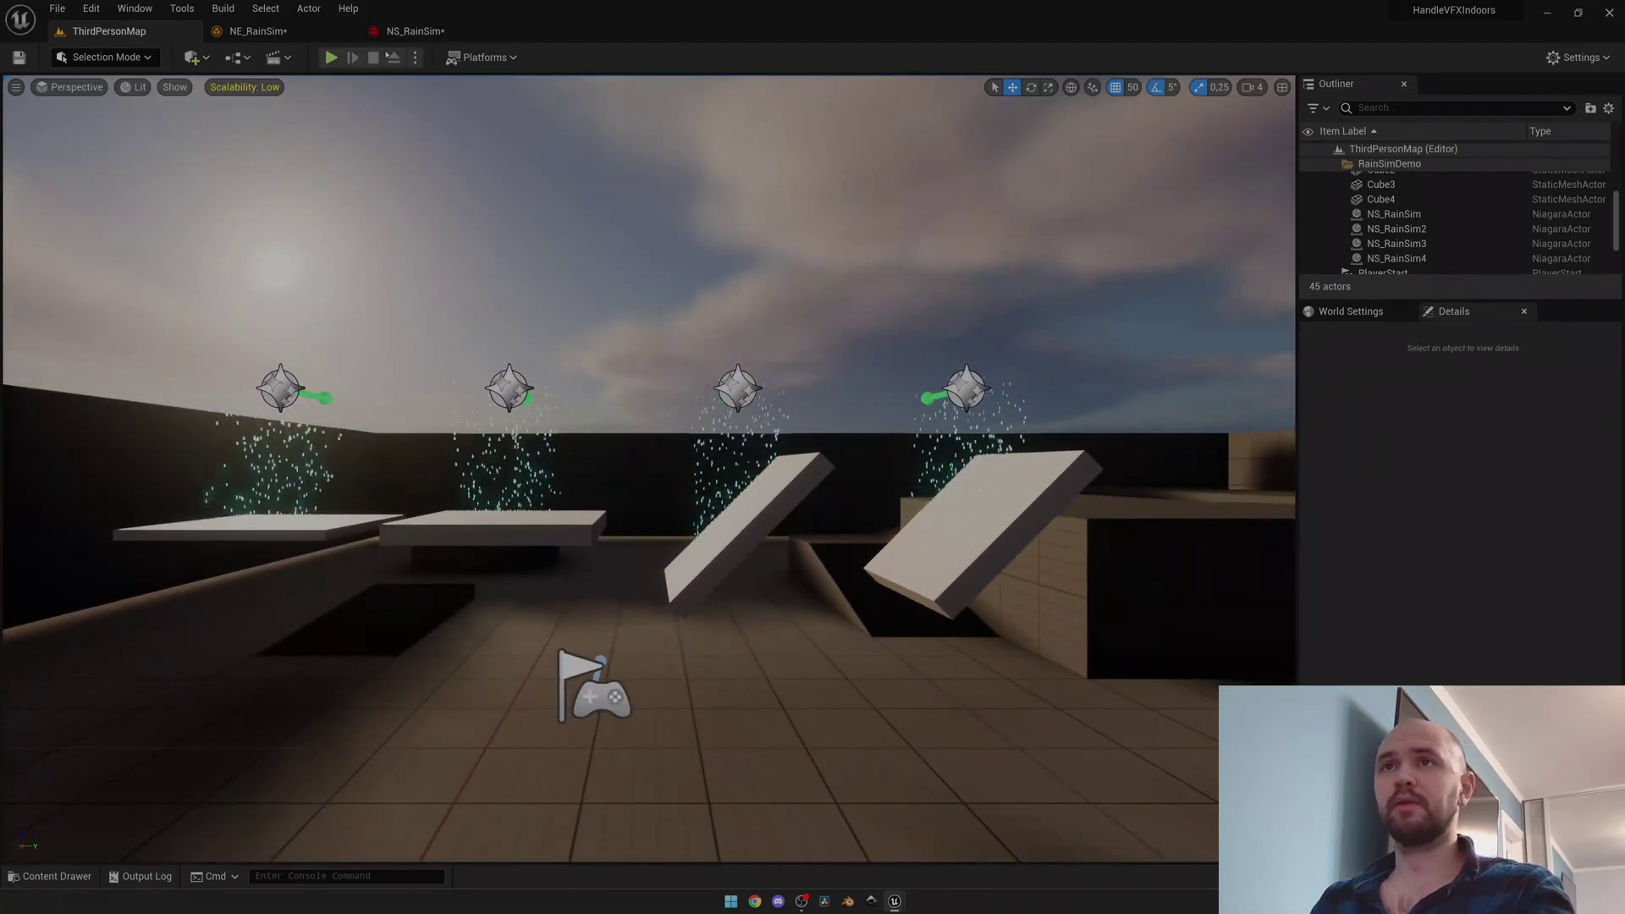
Re-enable the Distance Fields emitter in place of the Depth Buffer one in NS_RainSim and review its GPU Collision Type description.
left_click(413, 31)
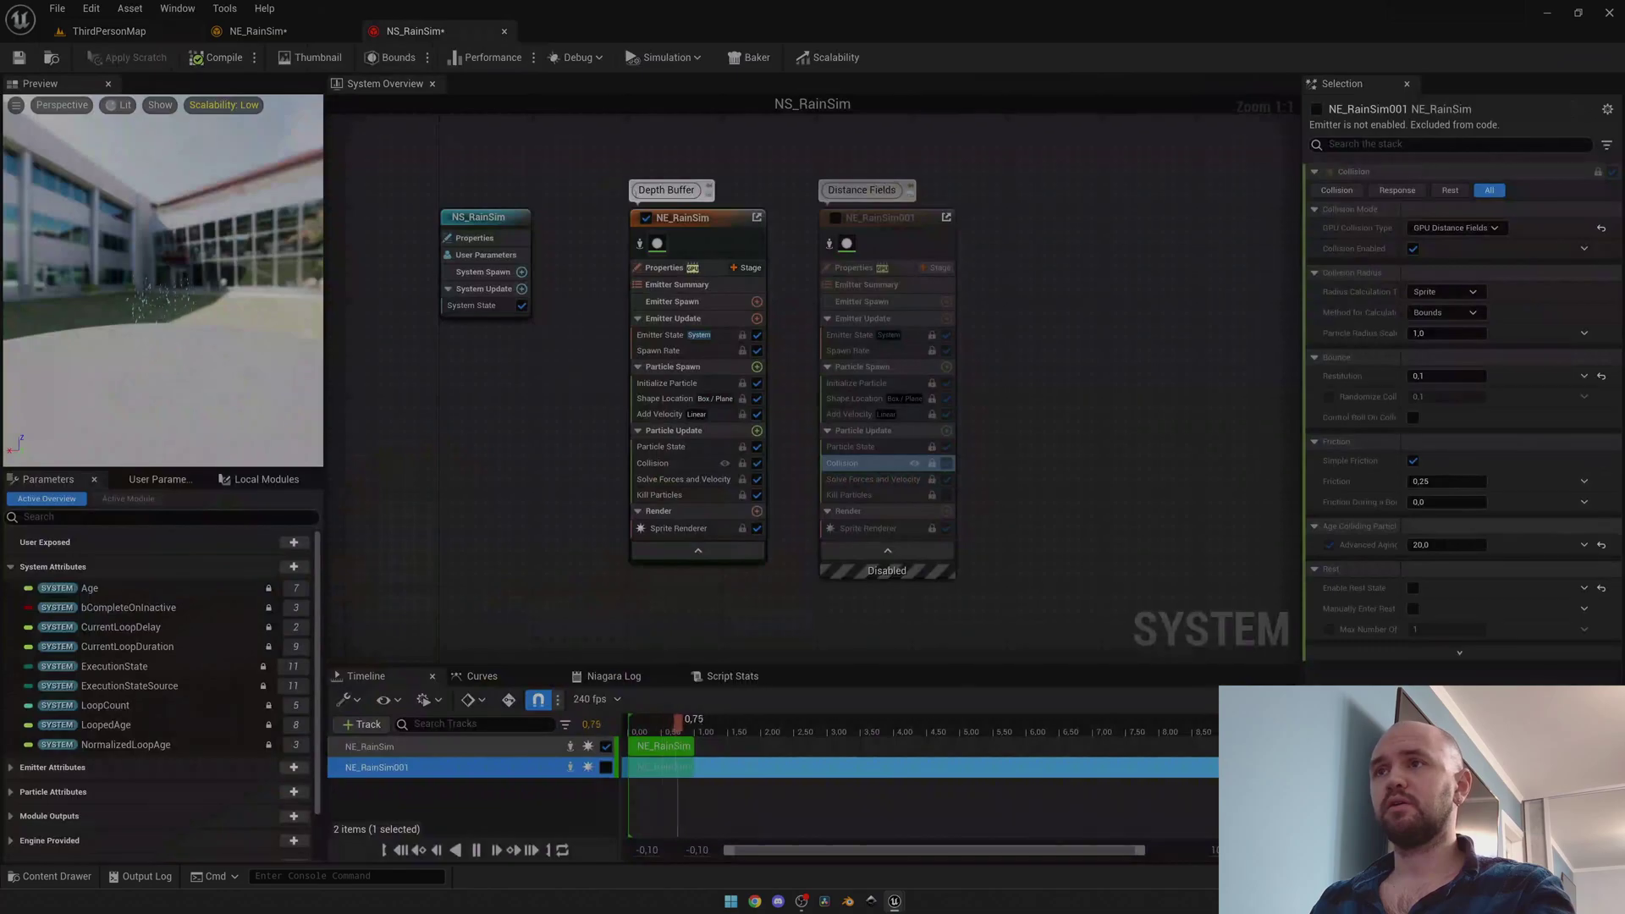
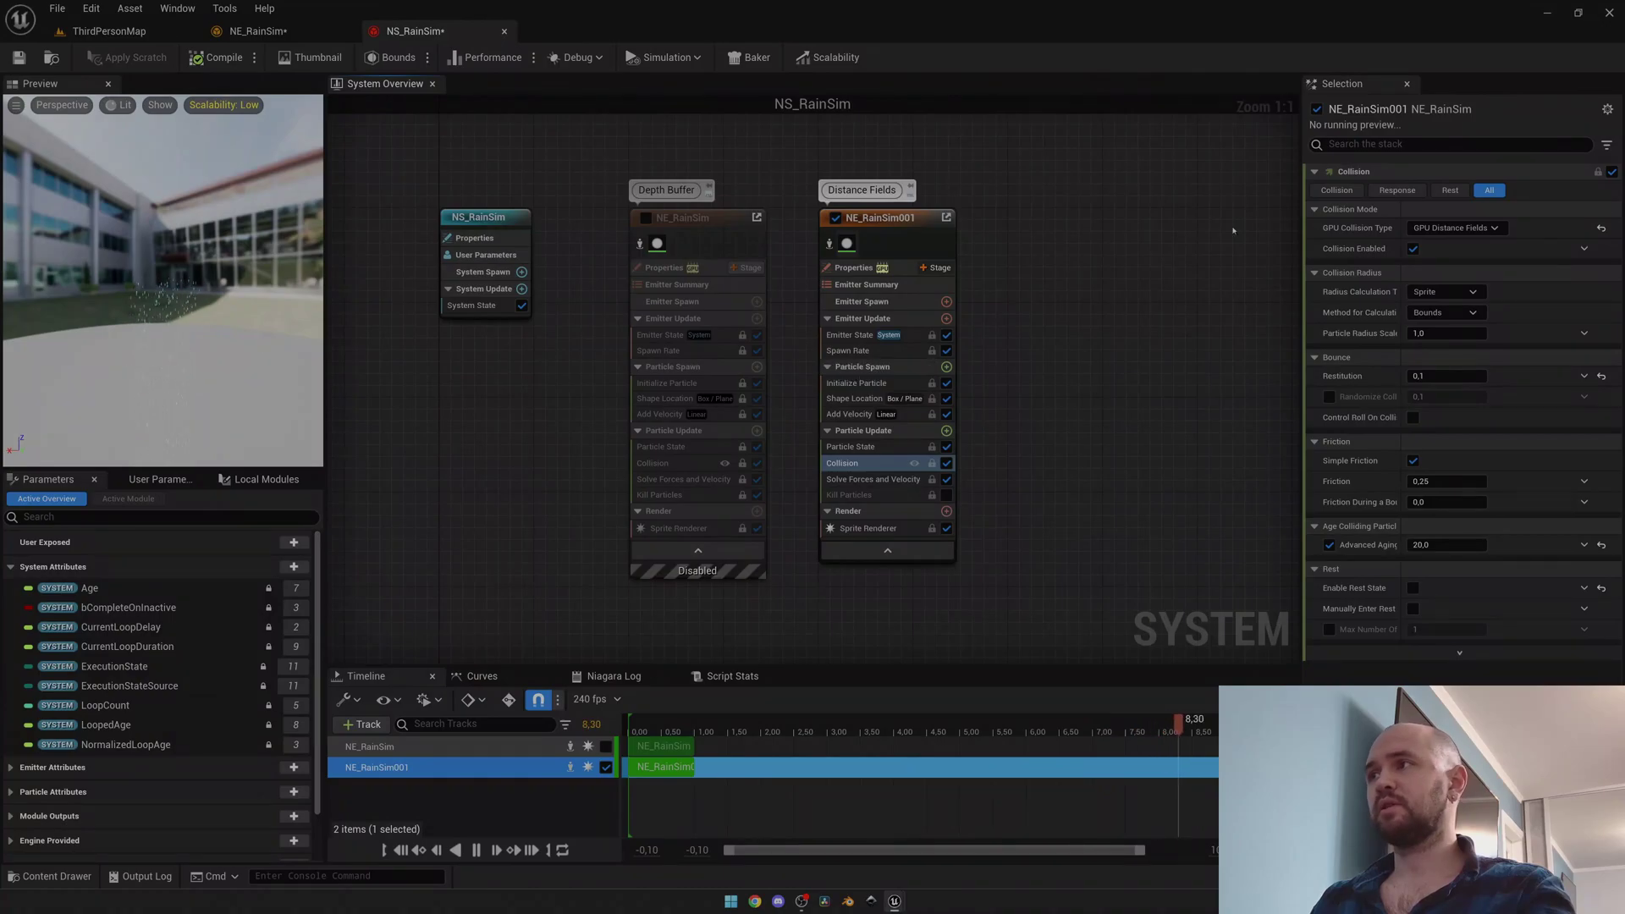
mouse_move(1423, 239)
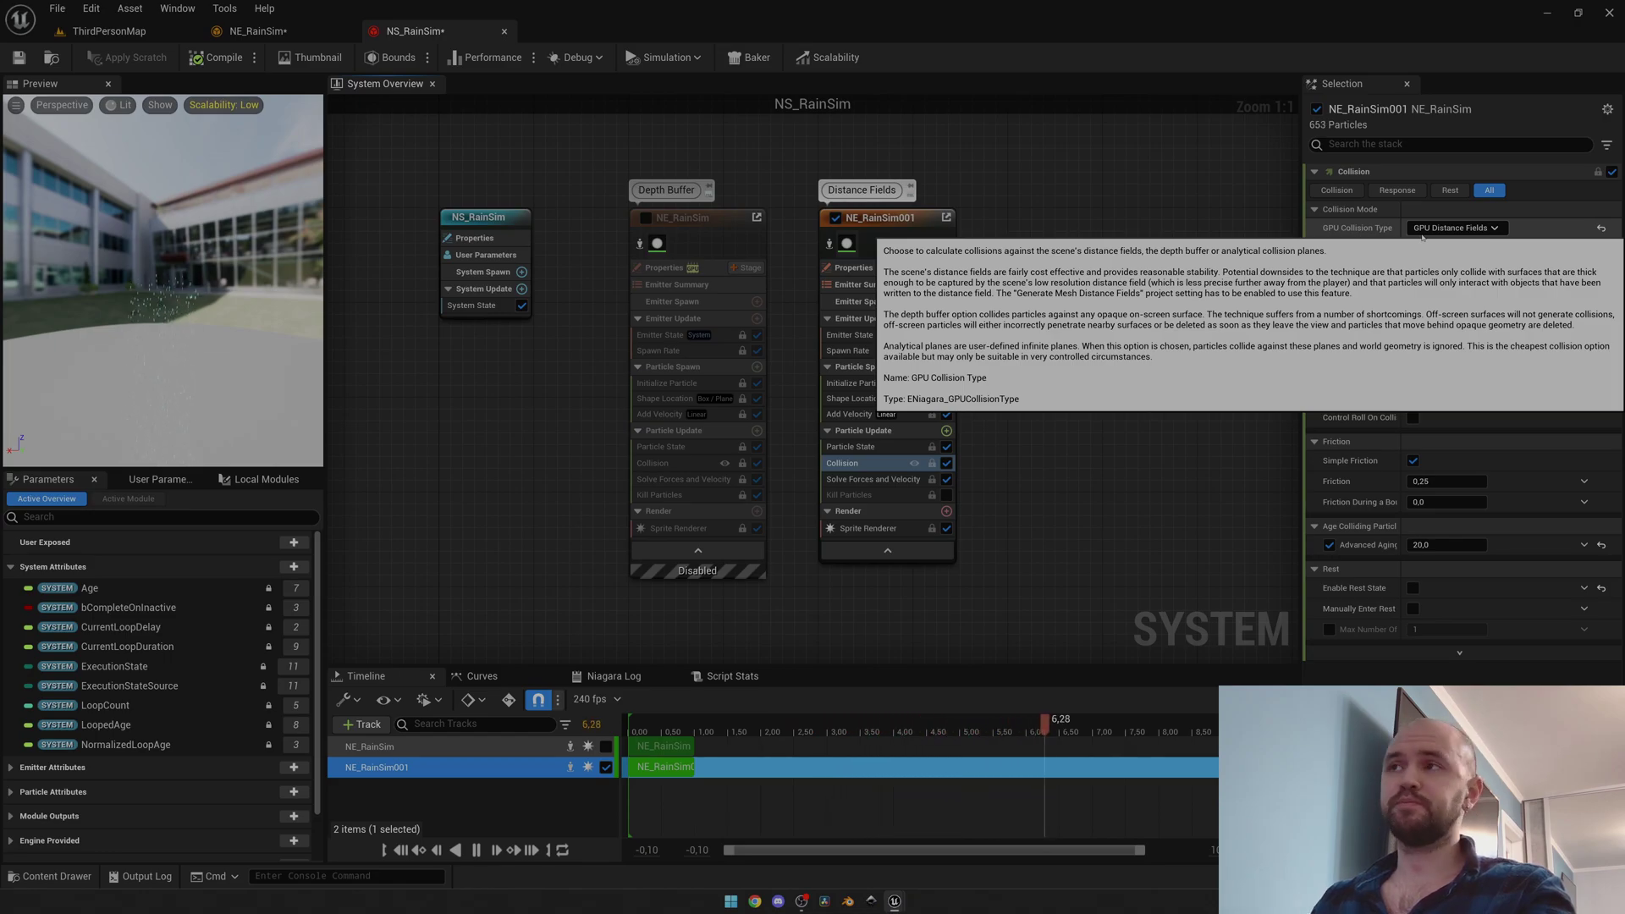
Inspect the four rain test slabs in ThirdPersonMap, comparing their scale and rotation with how distance field rain collides with each.
left_click(109, 31)
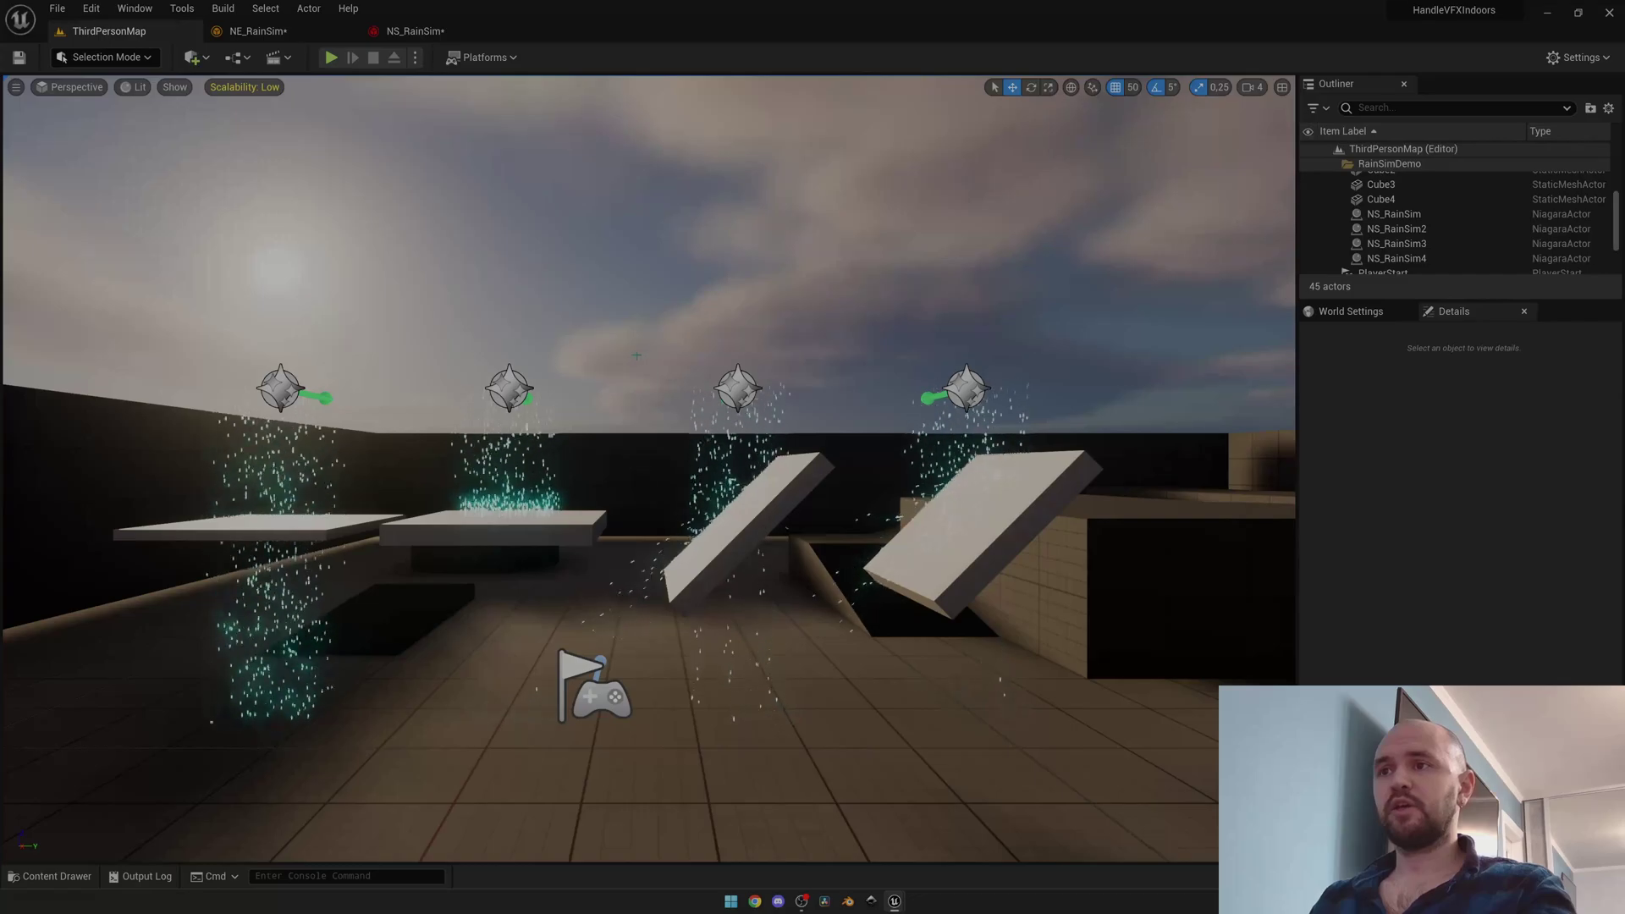
left_click(296, 534)
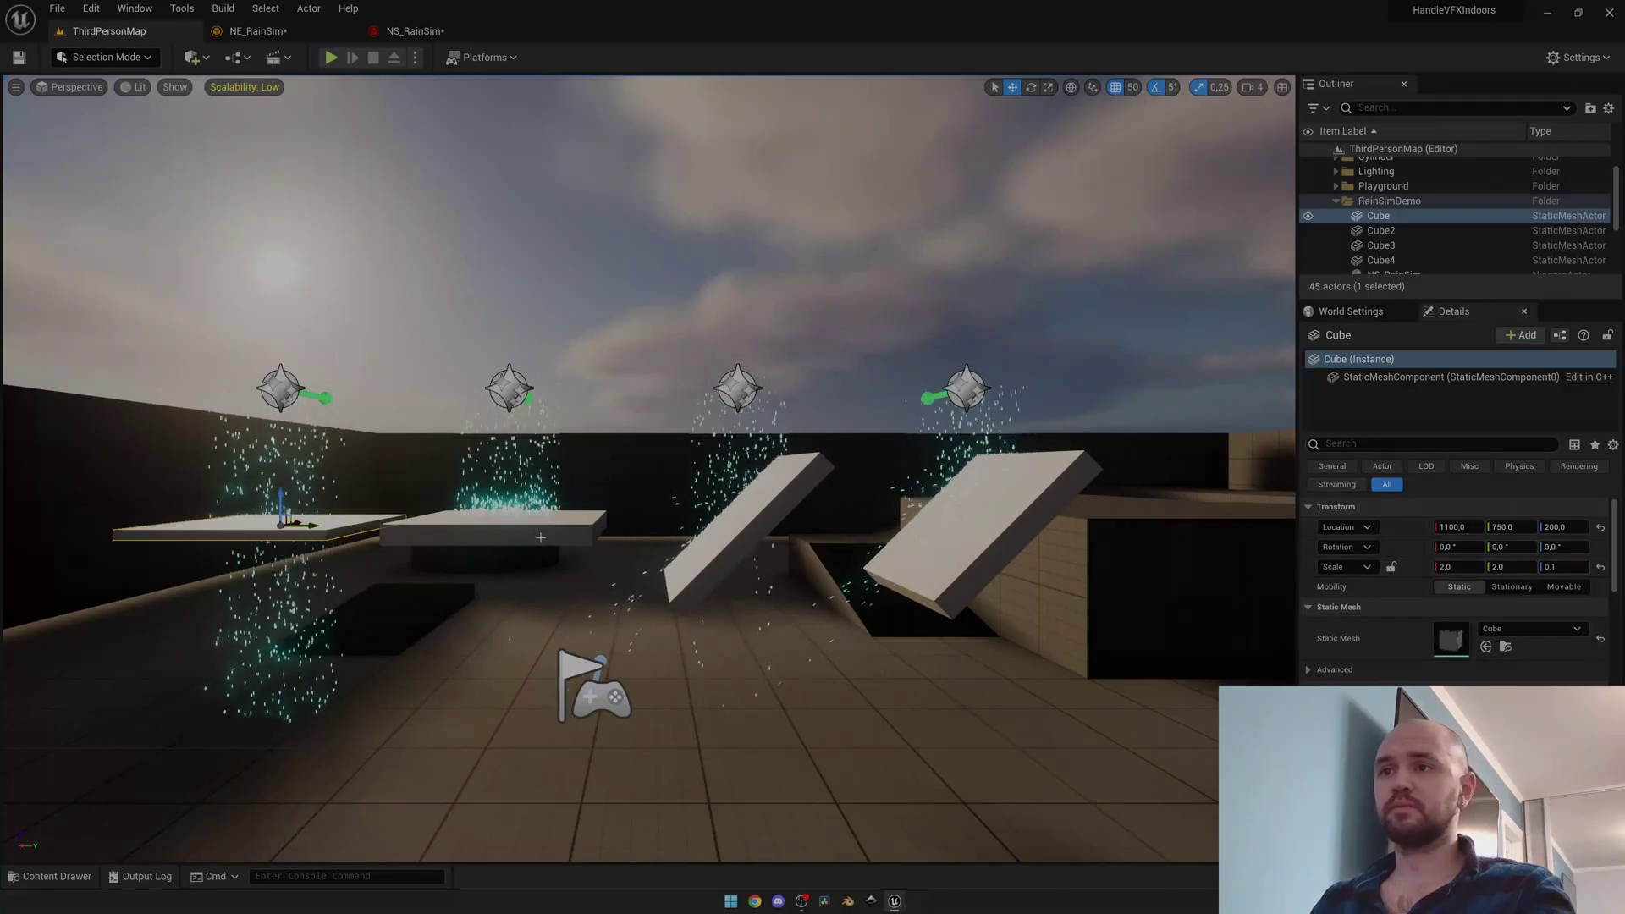
left_click(508, 529)
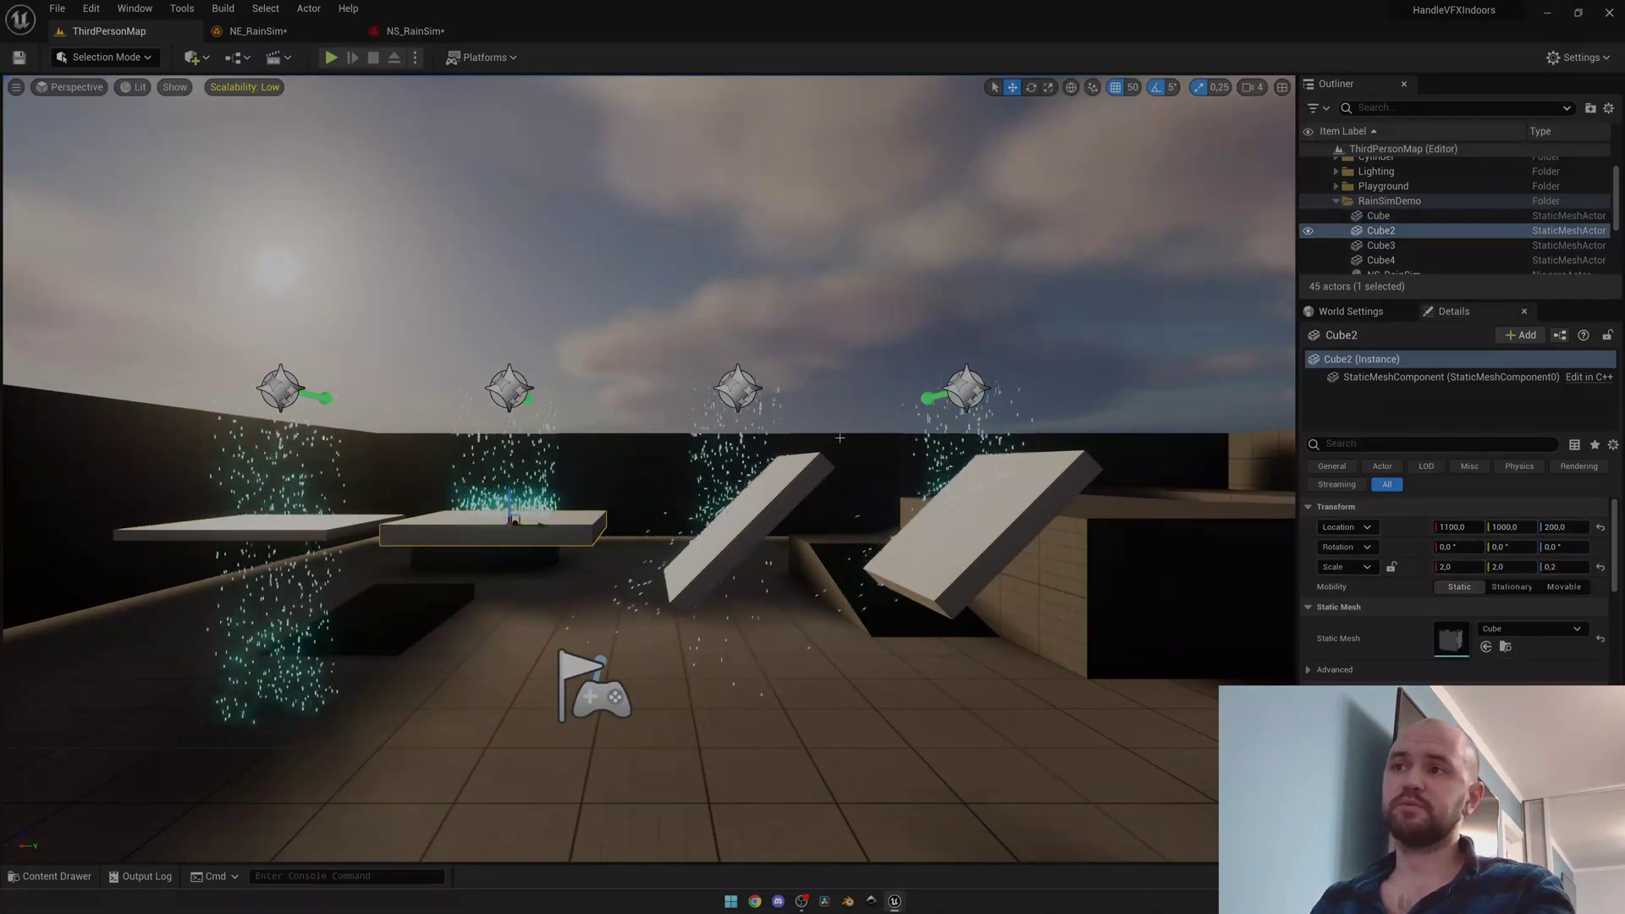
key("Up")
key("Left")
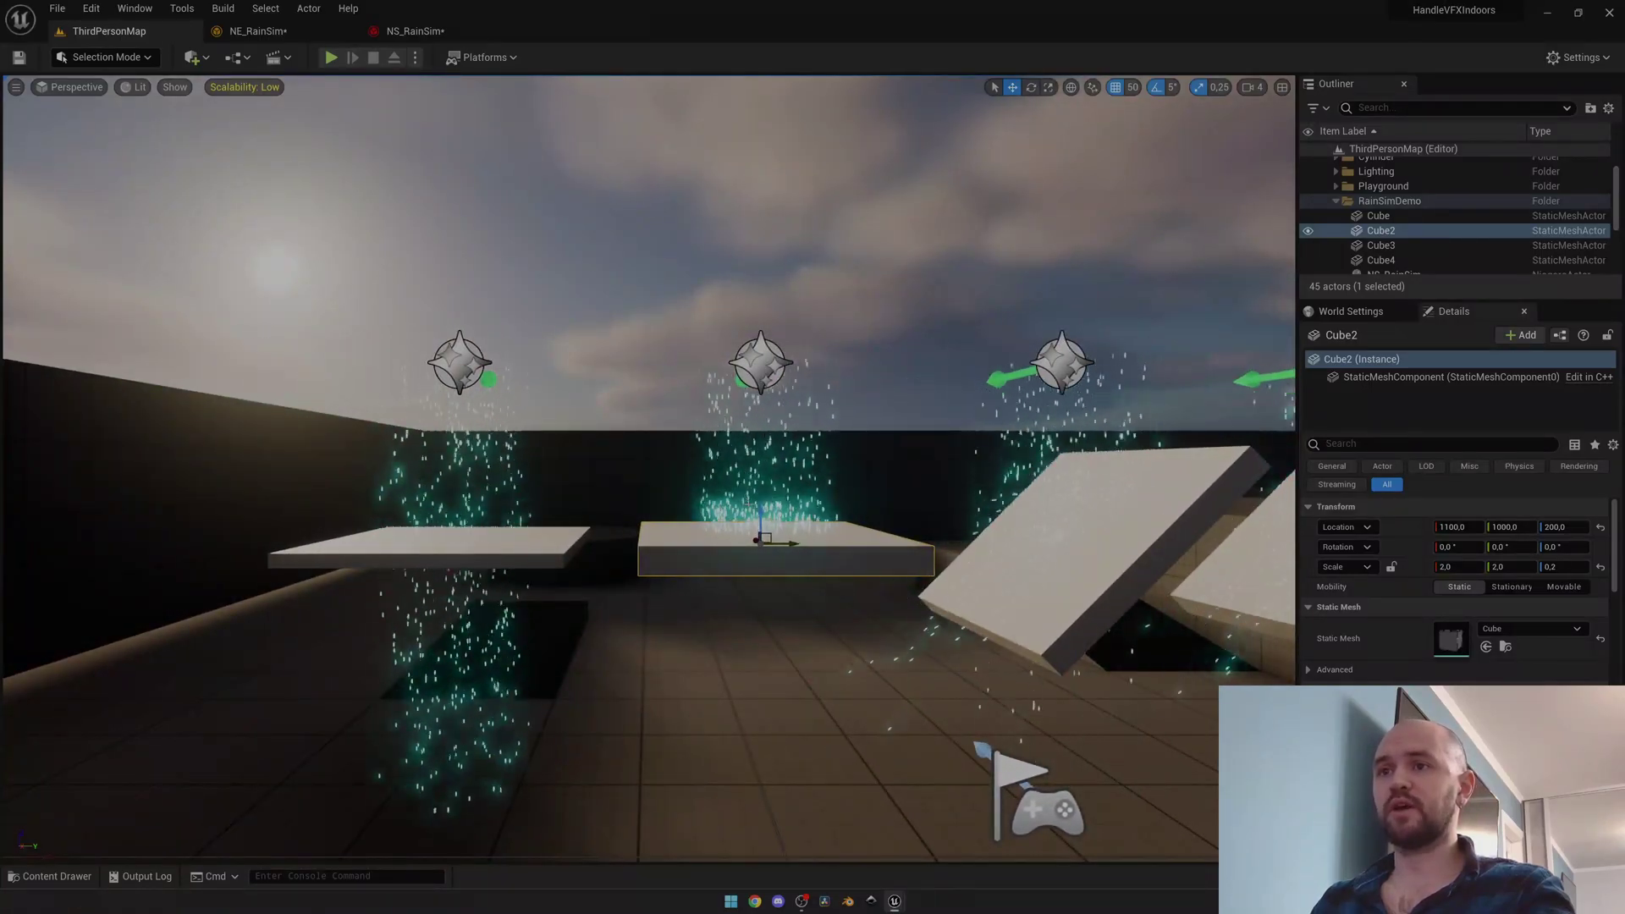
key("Right")
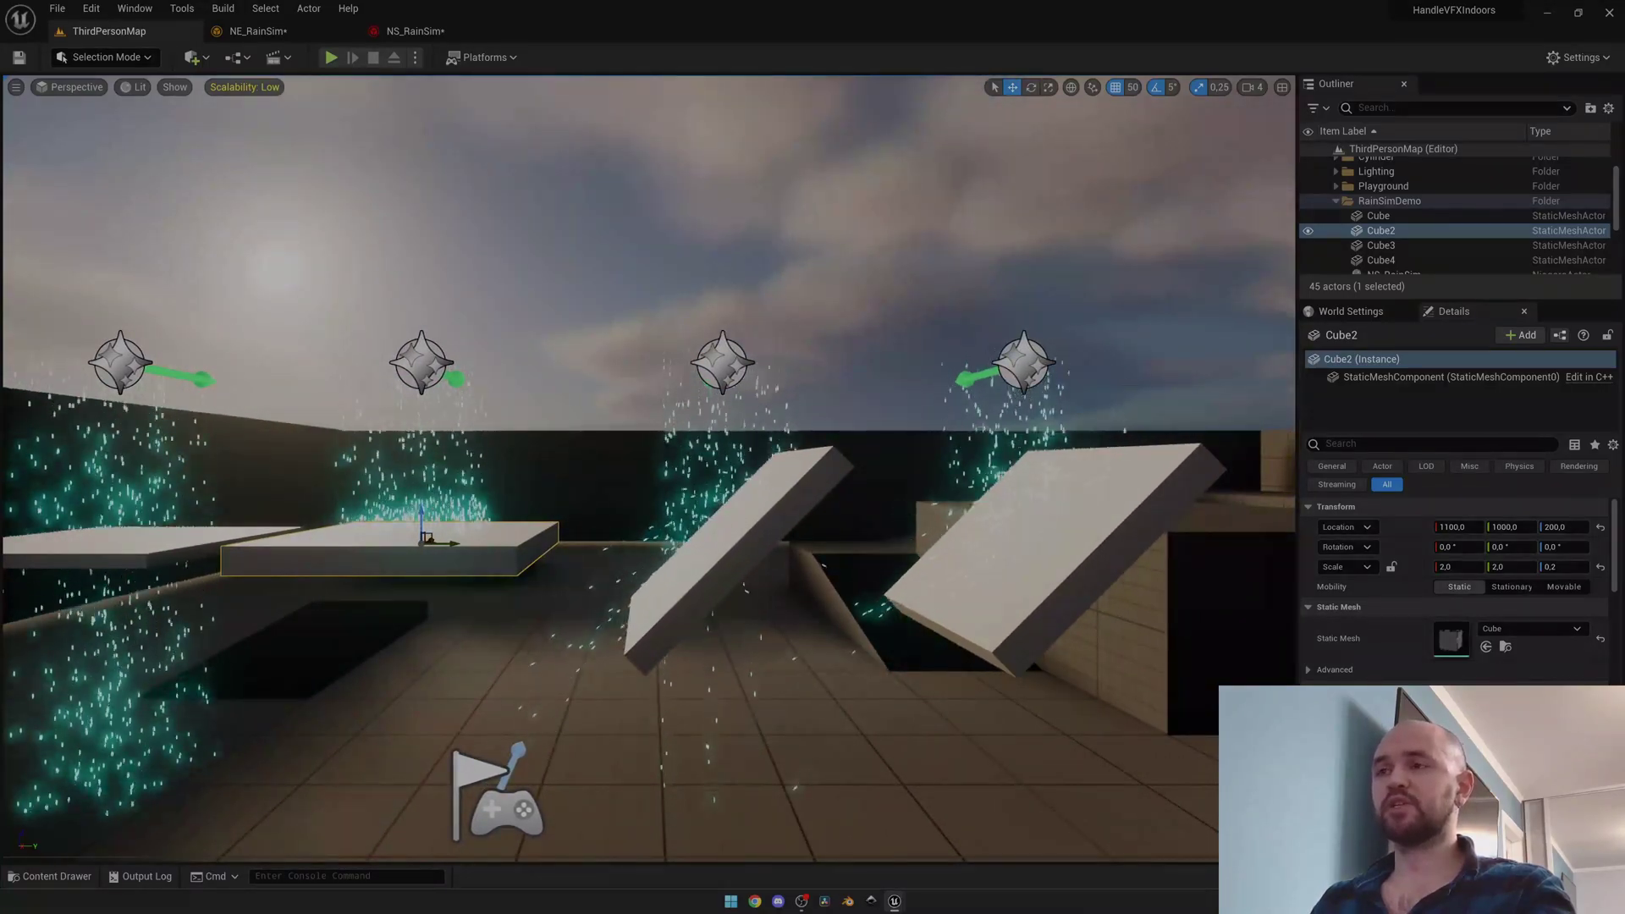
left_click(834, 459)
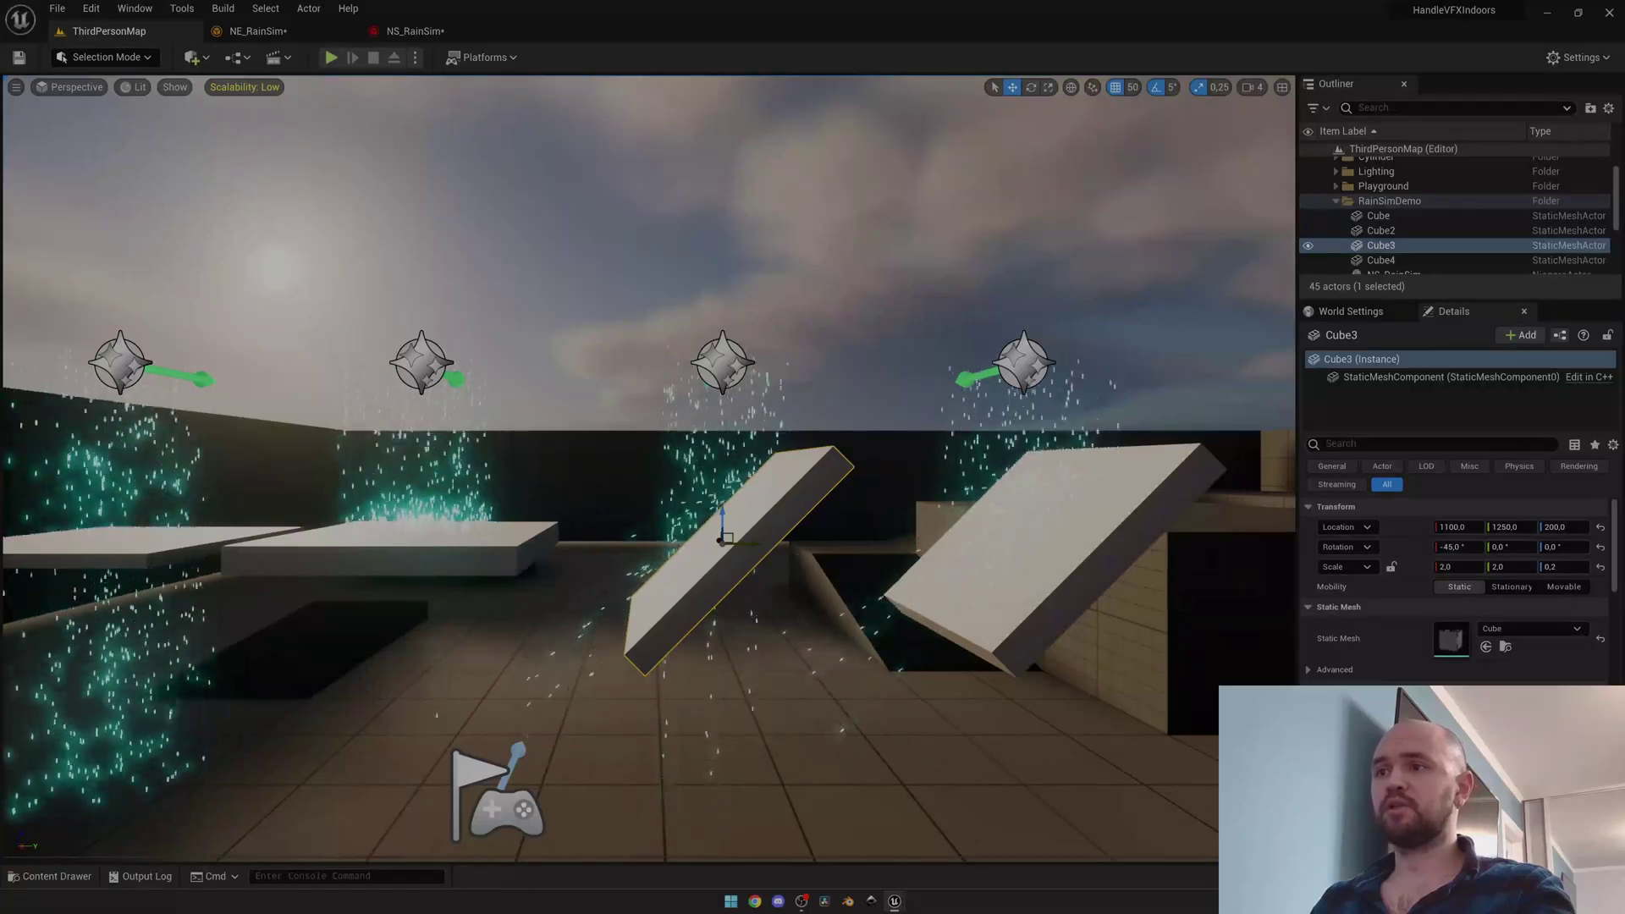
key("d")
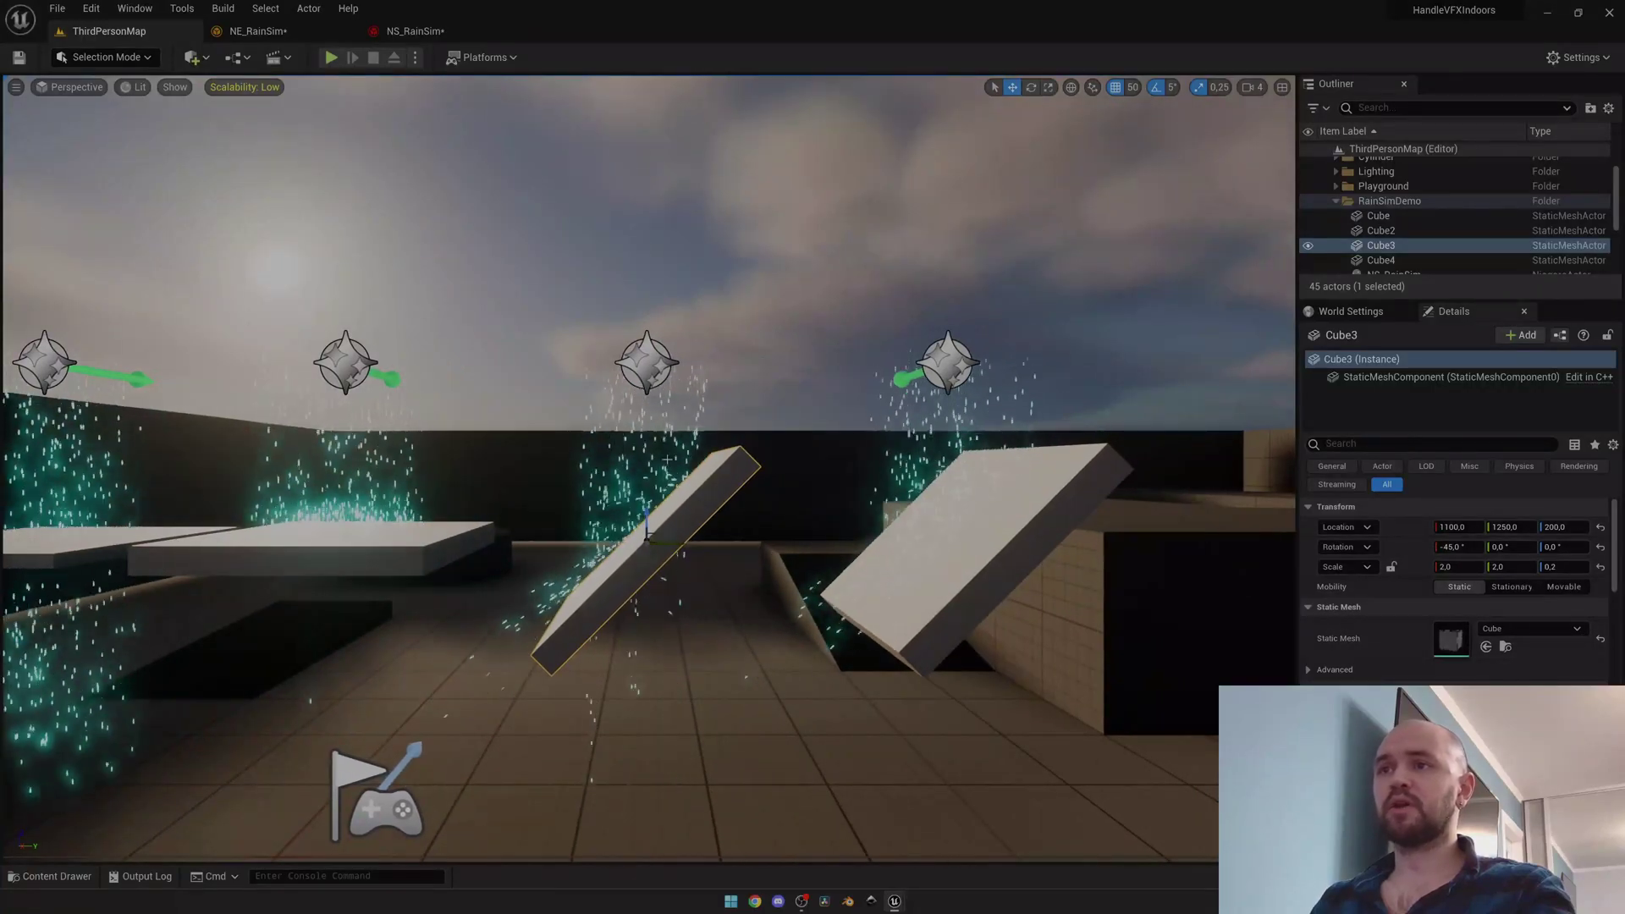
left_click(992, 549)
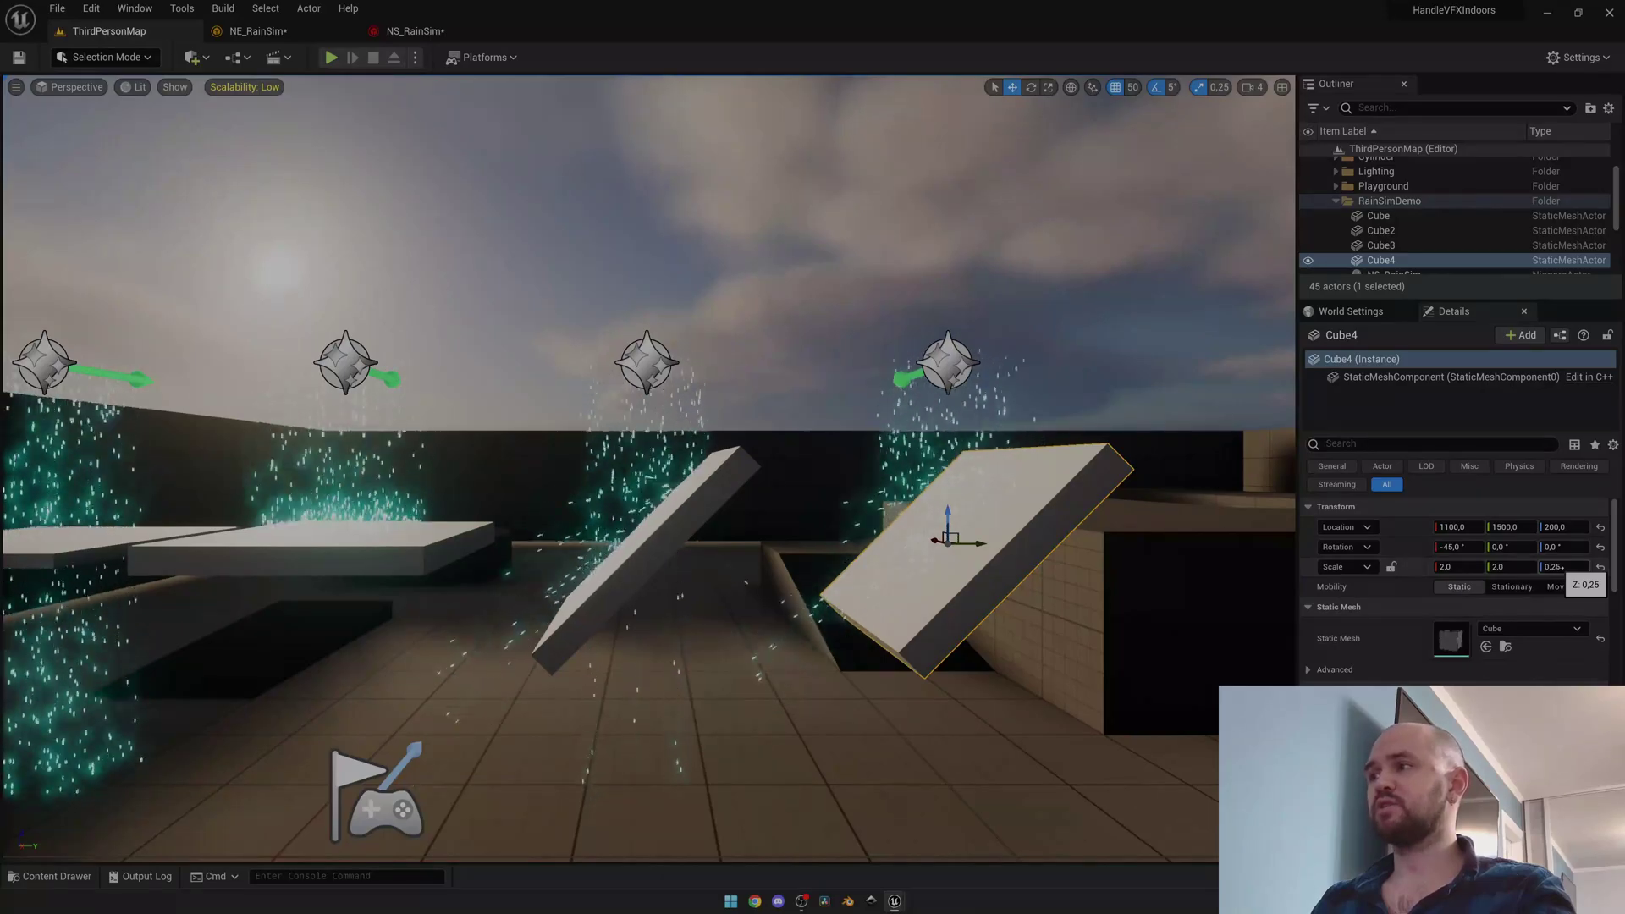
right_click_drag(989, 584, 1058, 584)
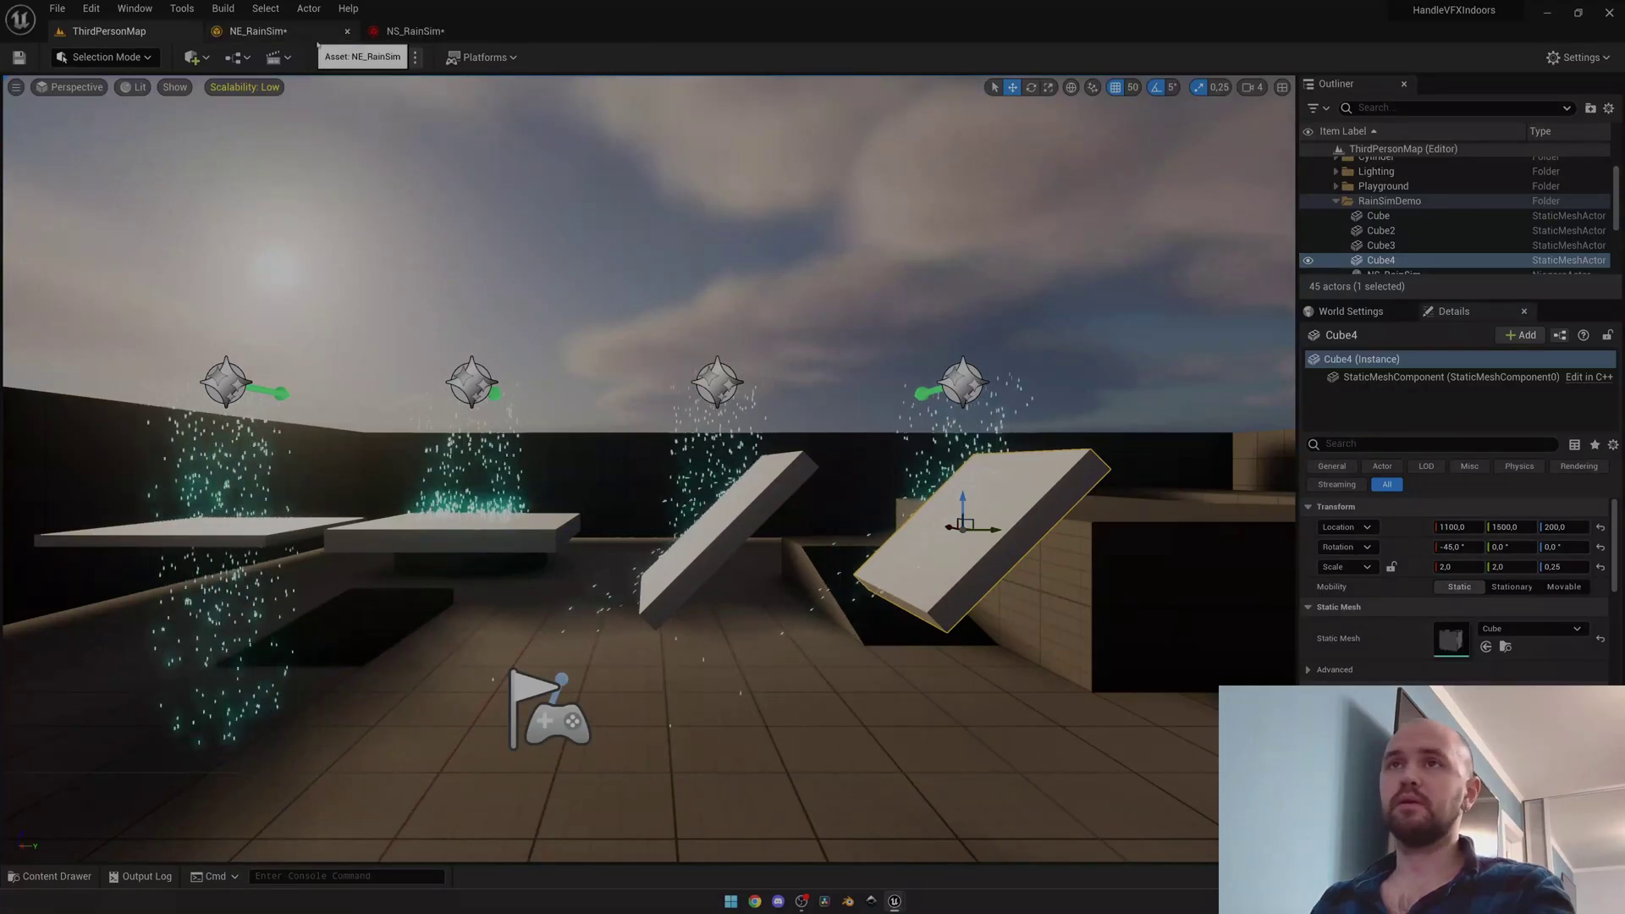
Review the Distance Fields emitter's Collision module settings in NS_RainSim again.
left_click(413, 31)
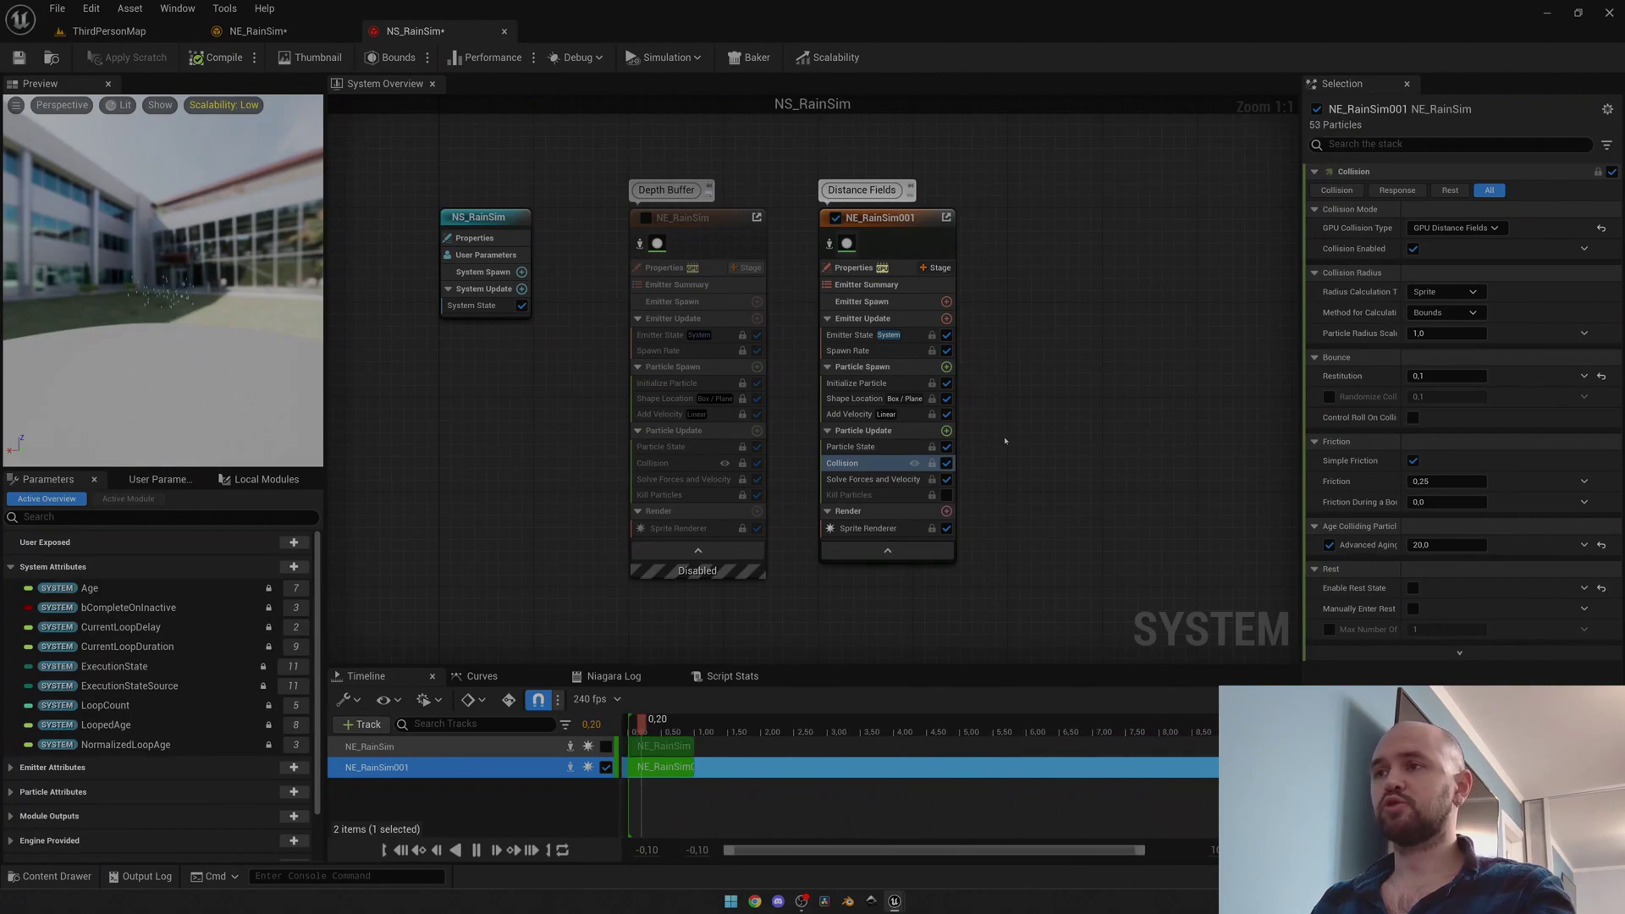
mouse_move(836, 464)
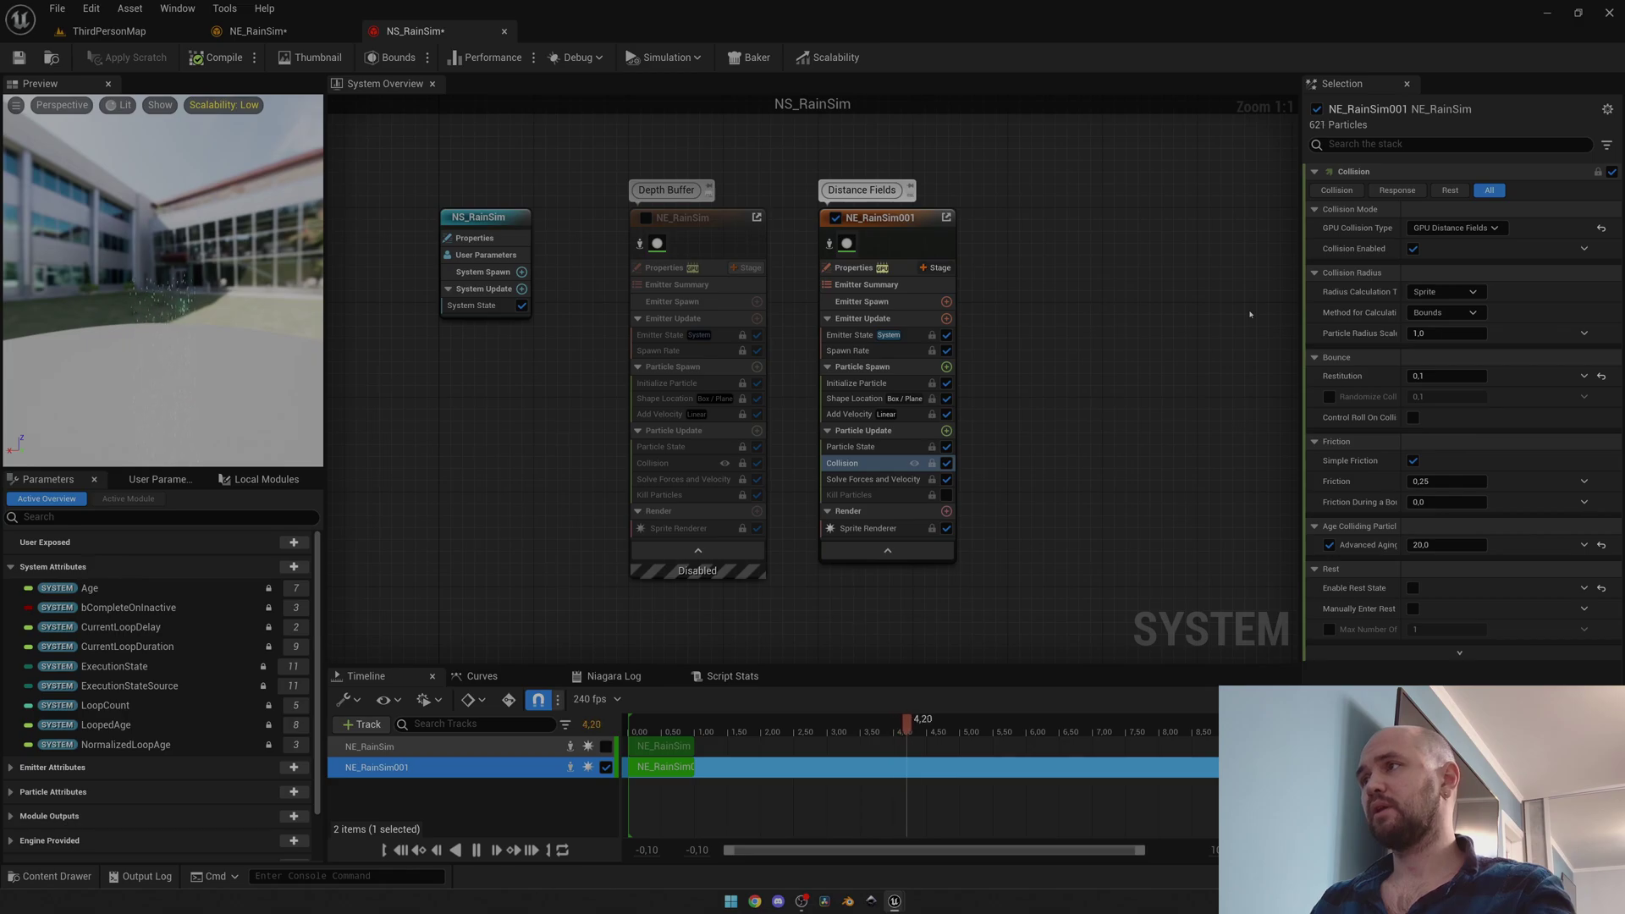
Enable the rest state in the Distance Fields emitter's Collision module and check the rain on the slabs in ThirdPersonMap.
mouse_move(1474, 229)
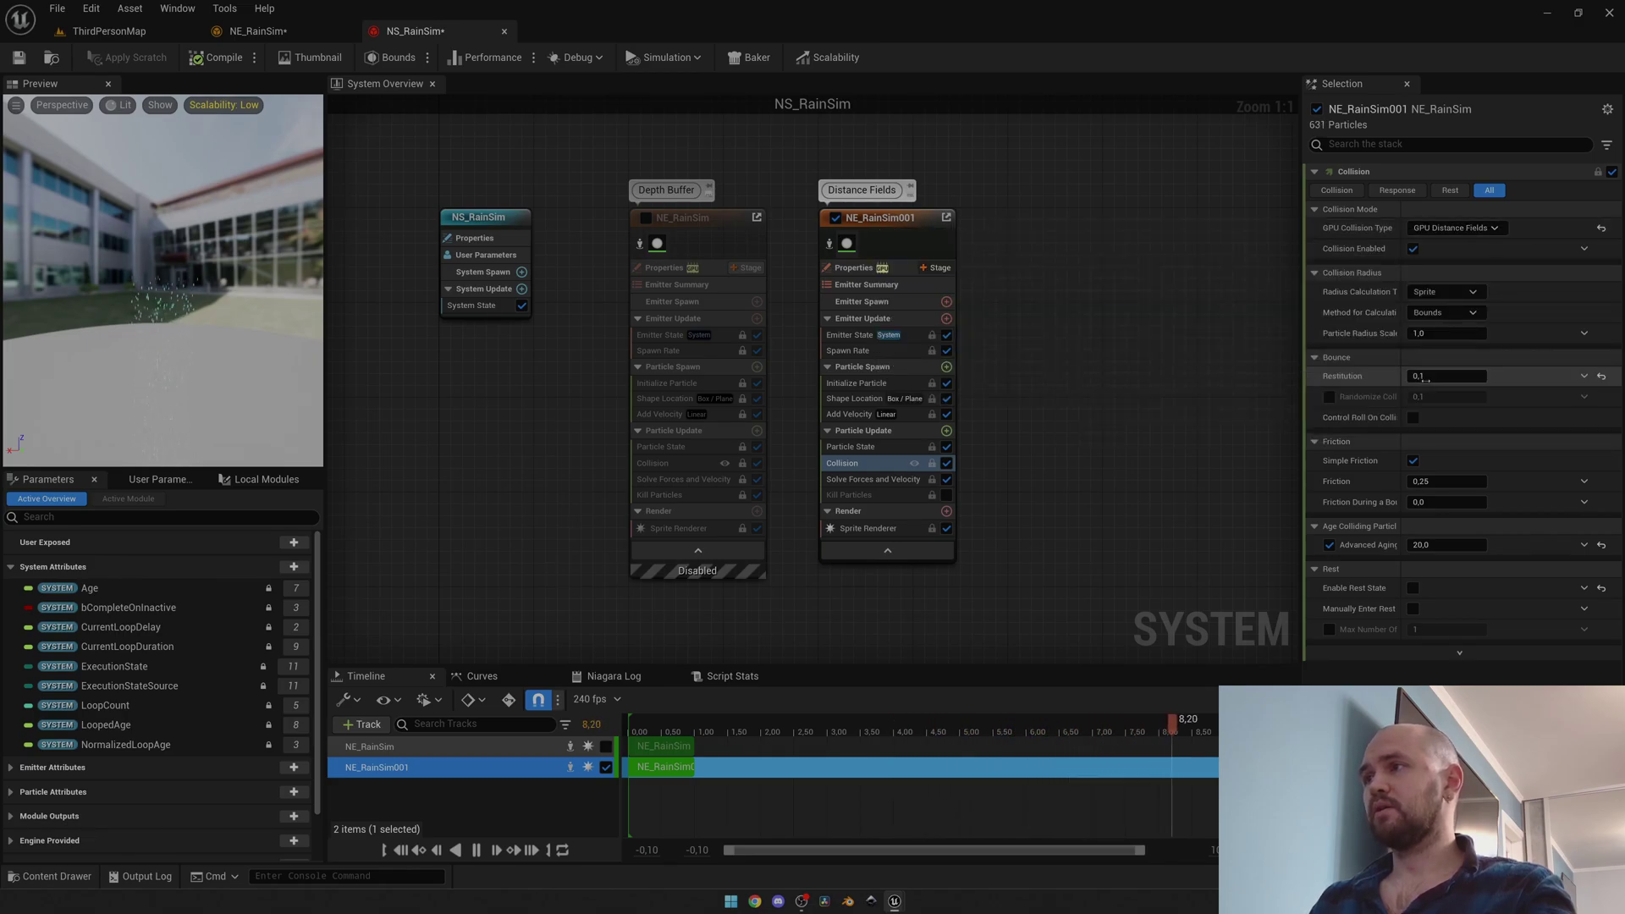
mouse_move(1426, 378)
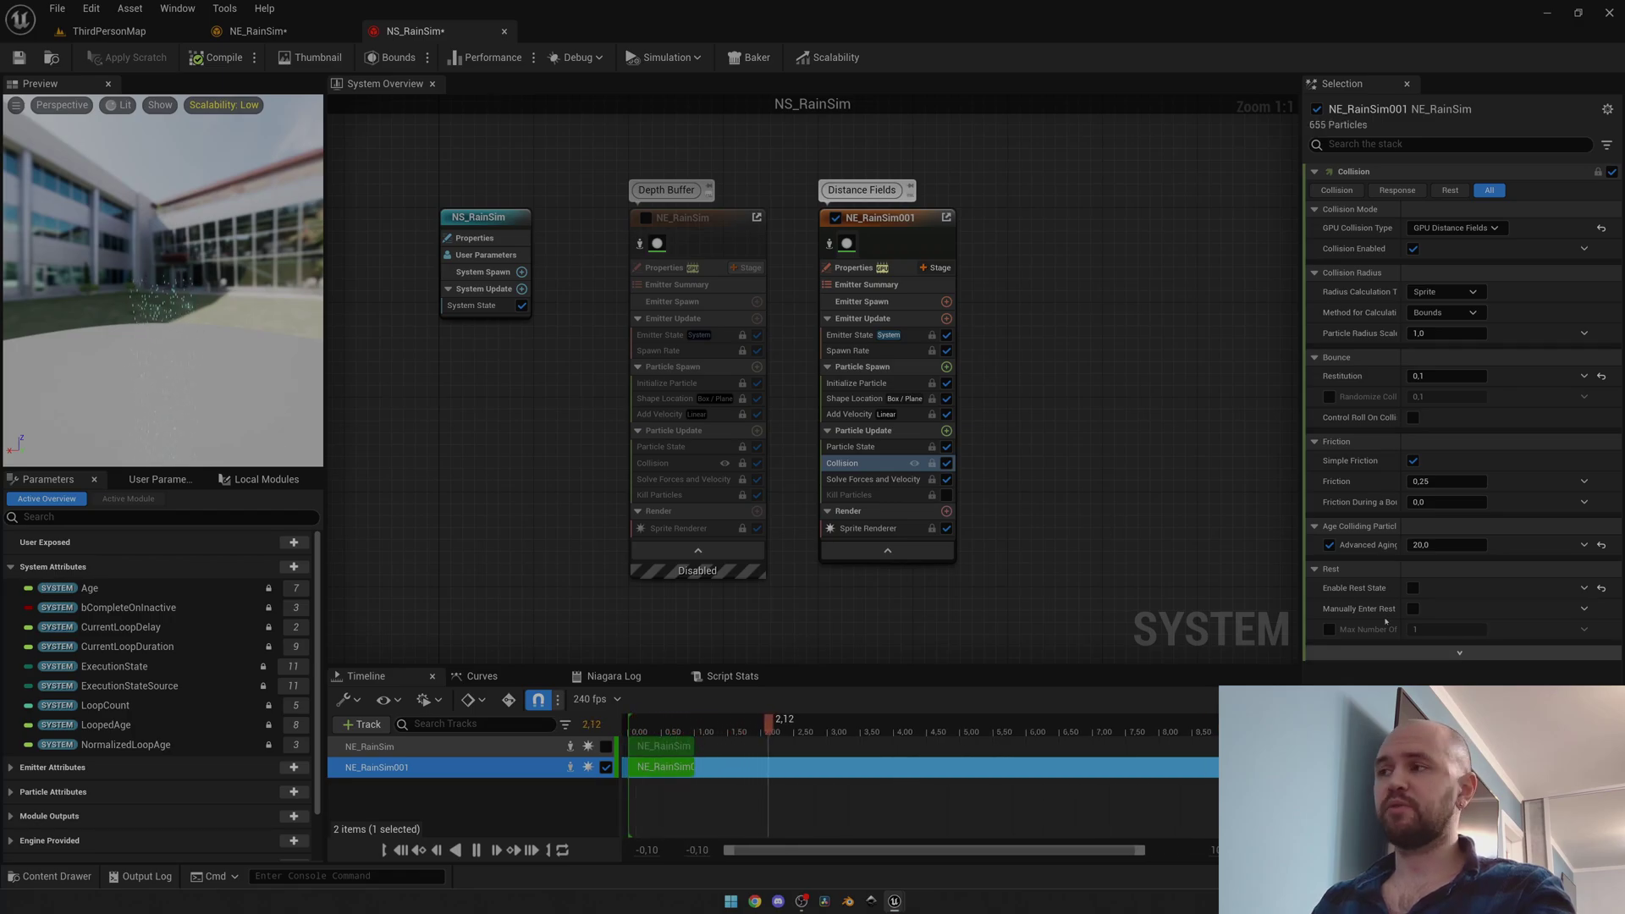
left_click(1413, 586)
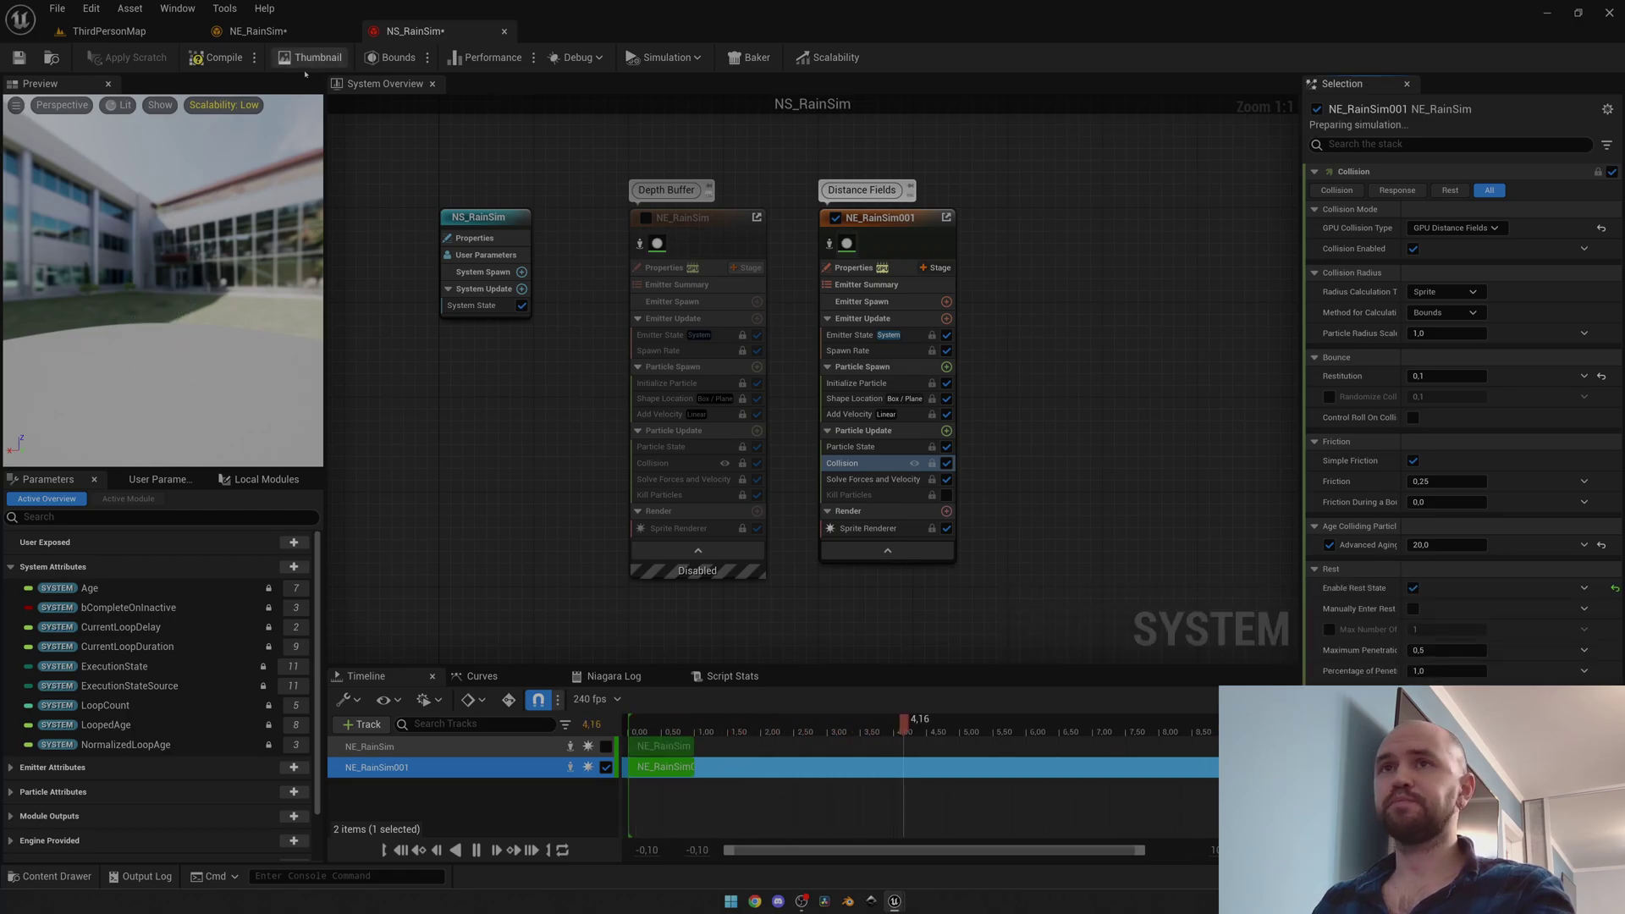
left_click(109, 30)
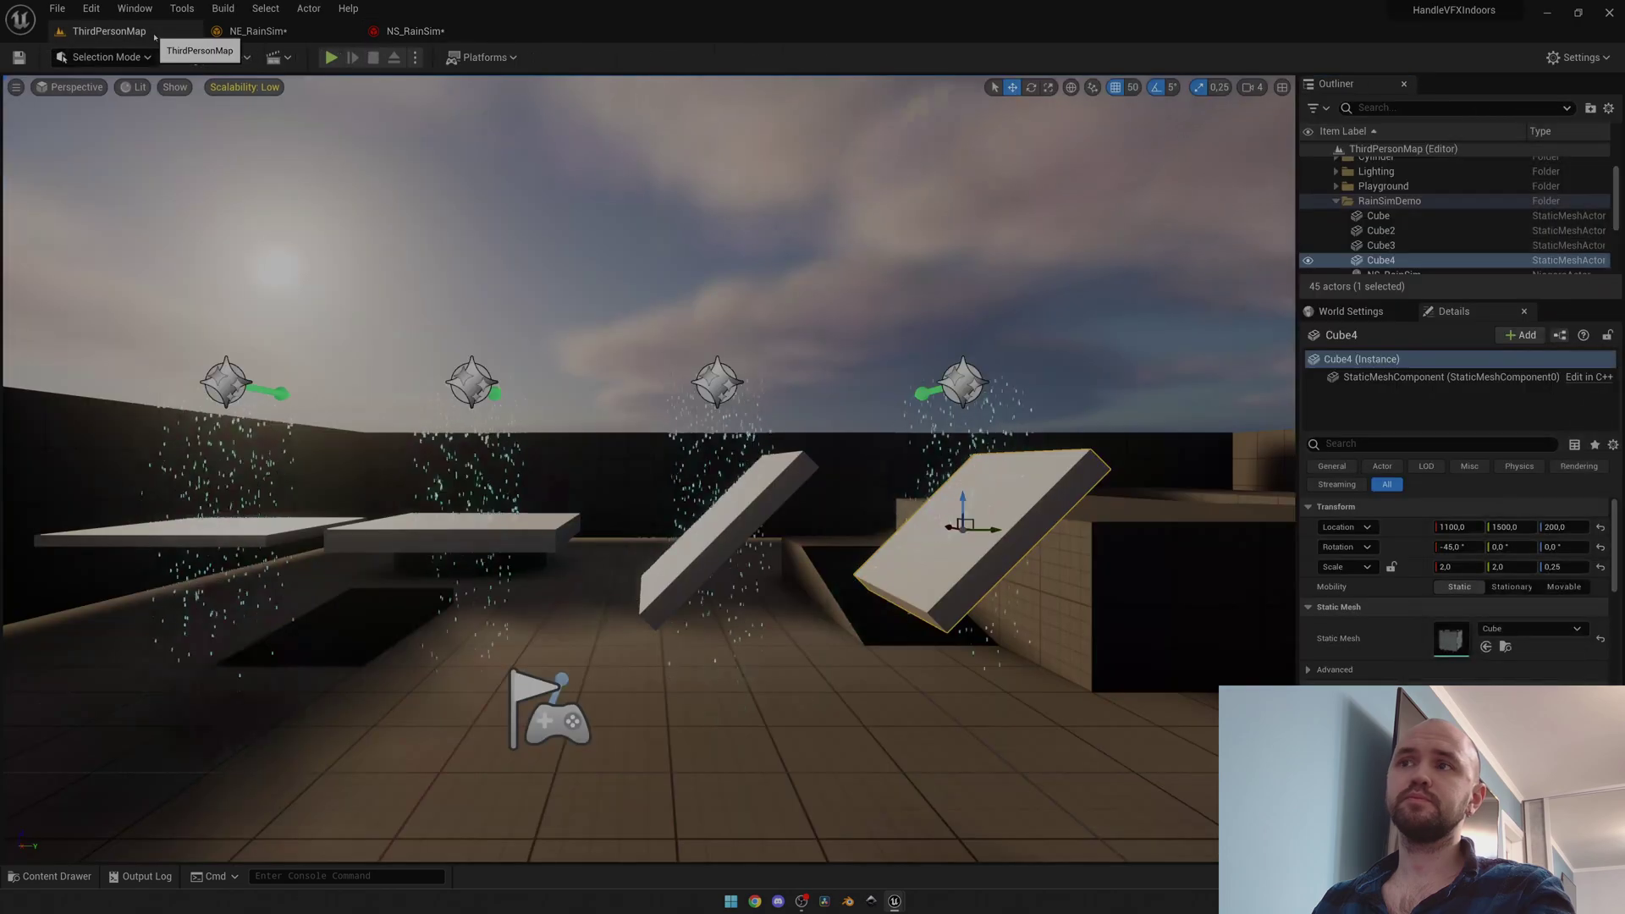
scroll(840, 339, "up", 5)
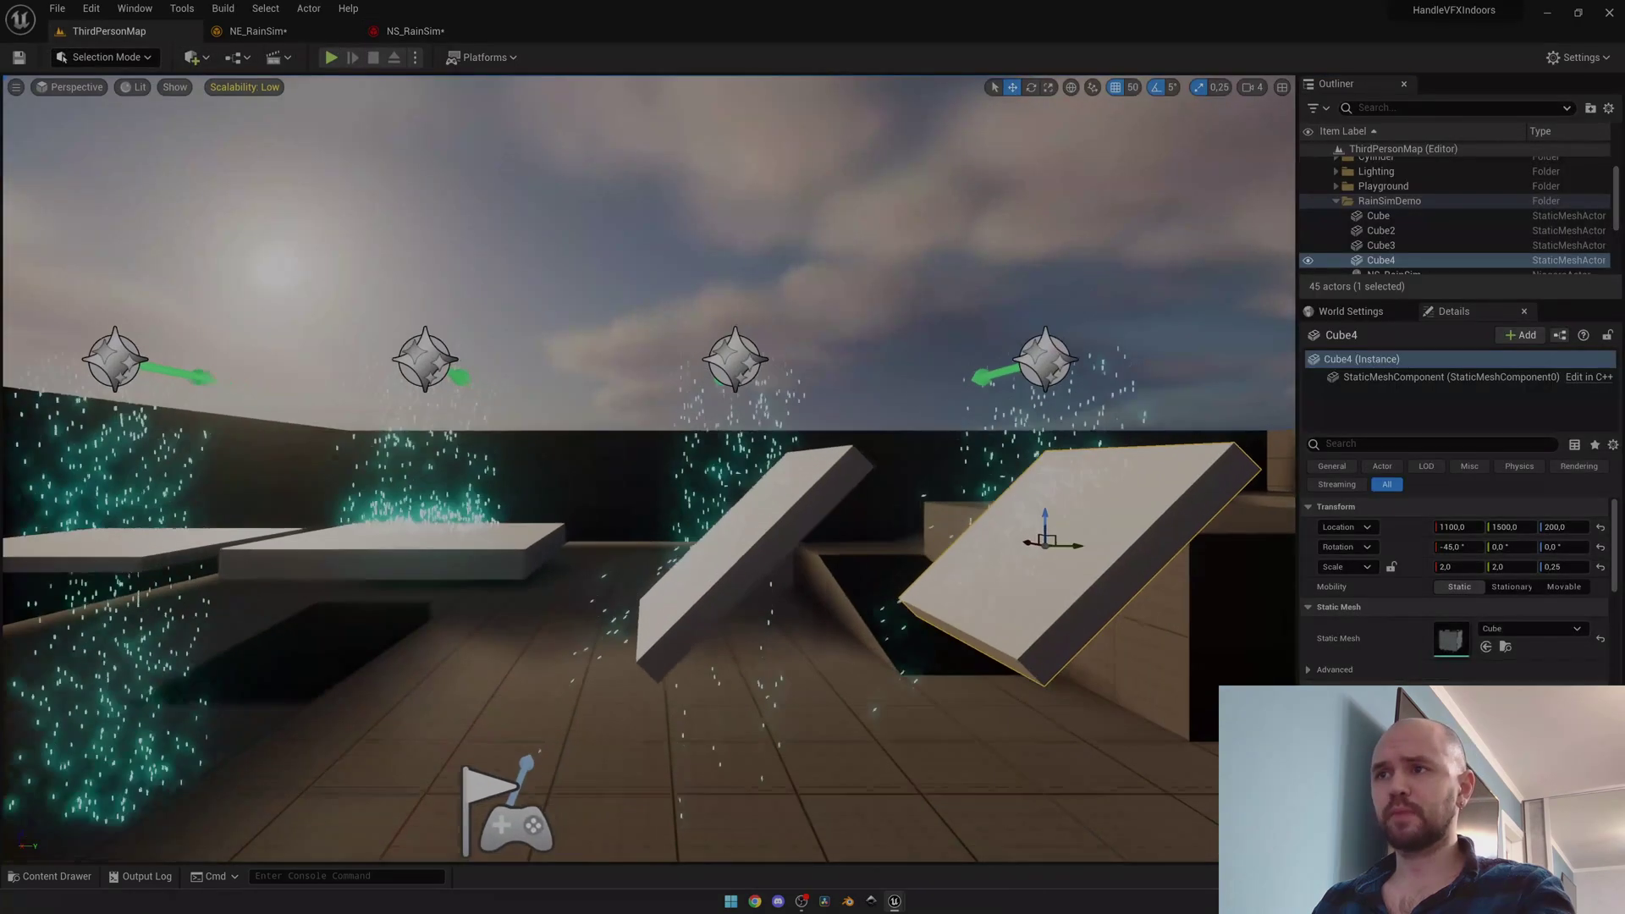
scroll(898, 514, "up", 2)
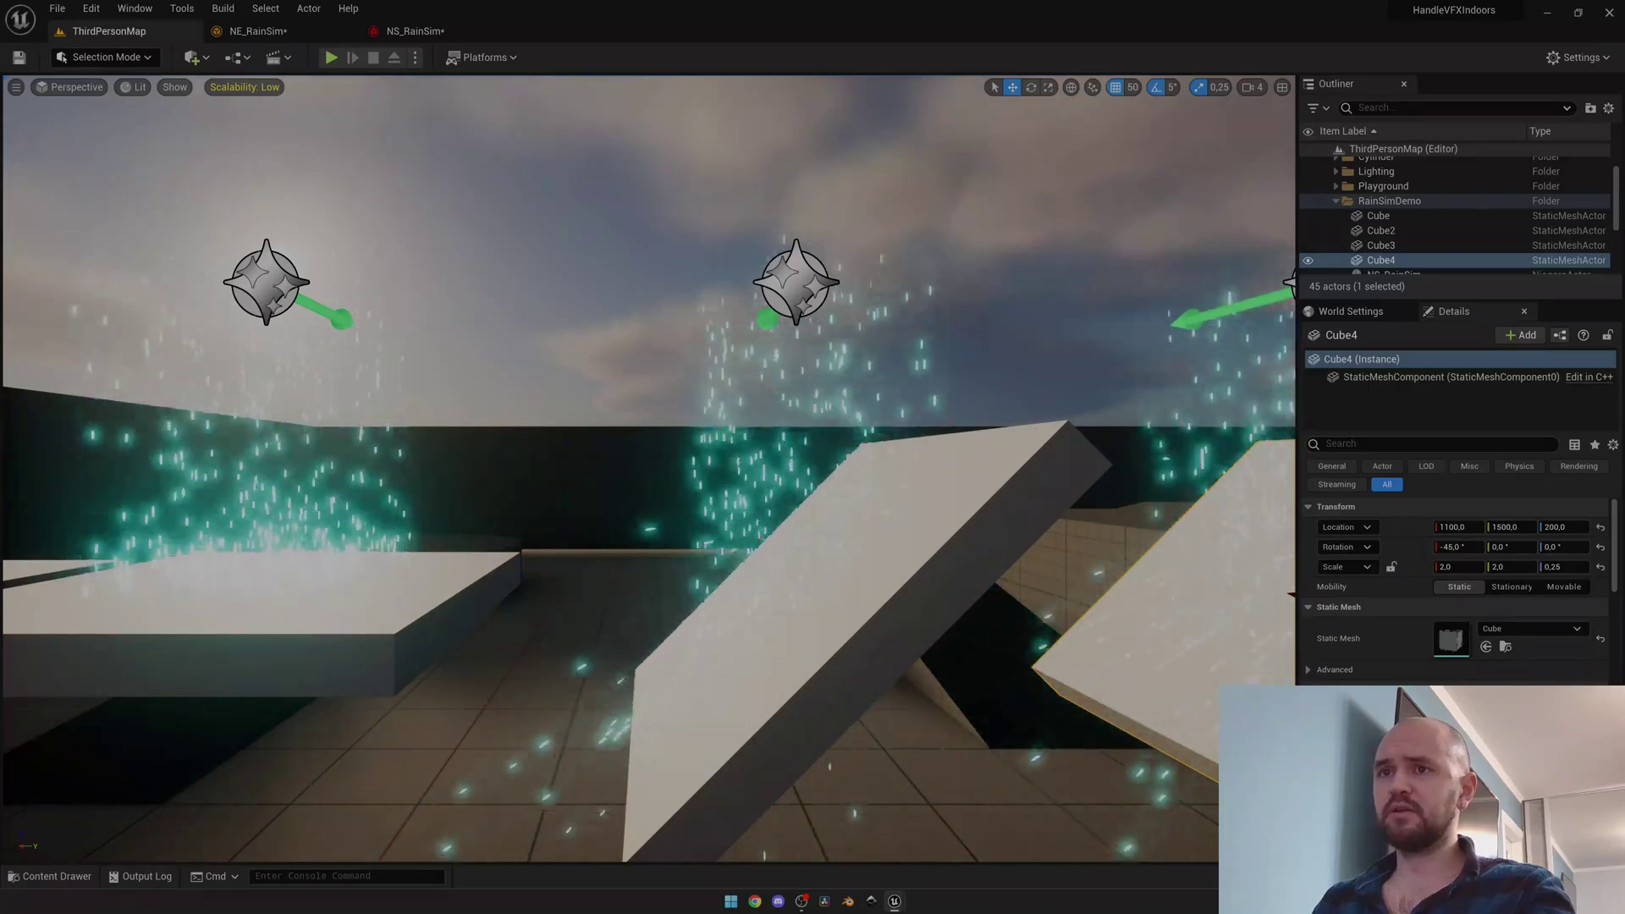
Try a Z scale of 0.15 on the tilted slab Cube3, set it to 0.2, and inspect the rain against it.
mouse_move(840, 513)
middle_mouse_down()
mouse_move(977, 514)
mouse_move(840, 514)
middle_mouse_up()
left_click(840, 514)
left_click(1564, 568)
type("0,15")
key("Return")
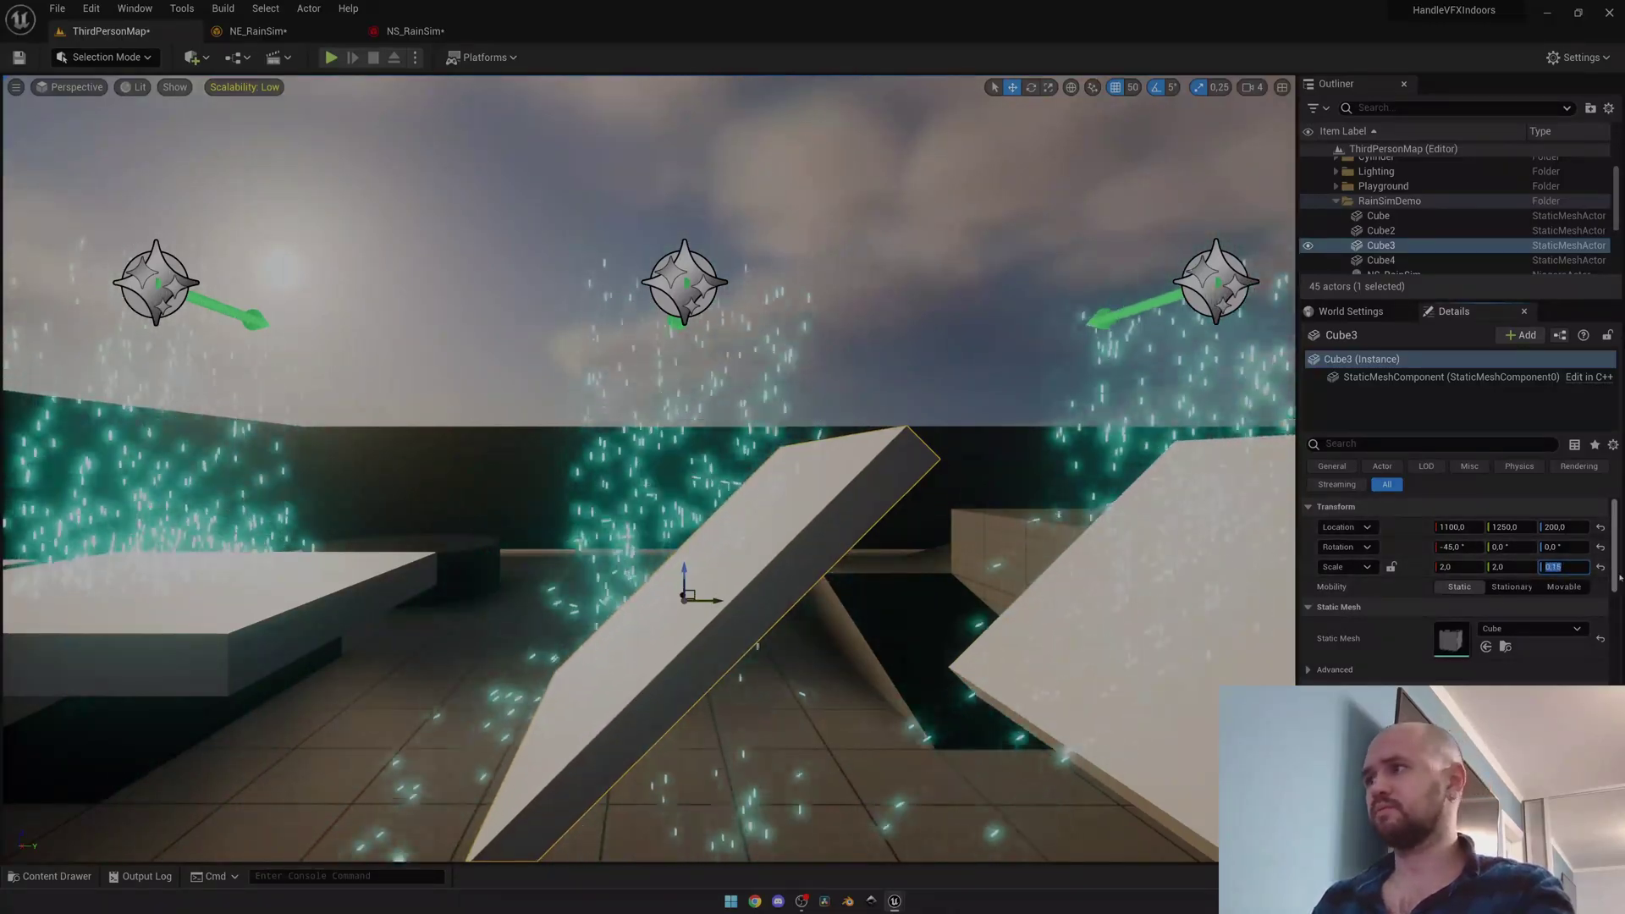
type("0,2")
key("Return")
middle_click_drag(643, 473, 835, 471)
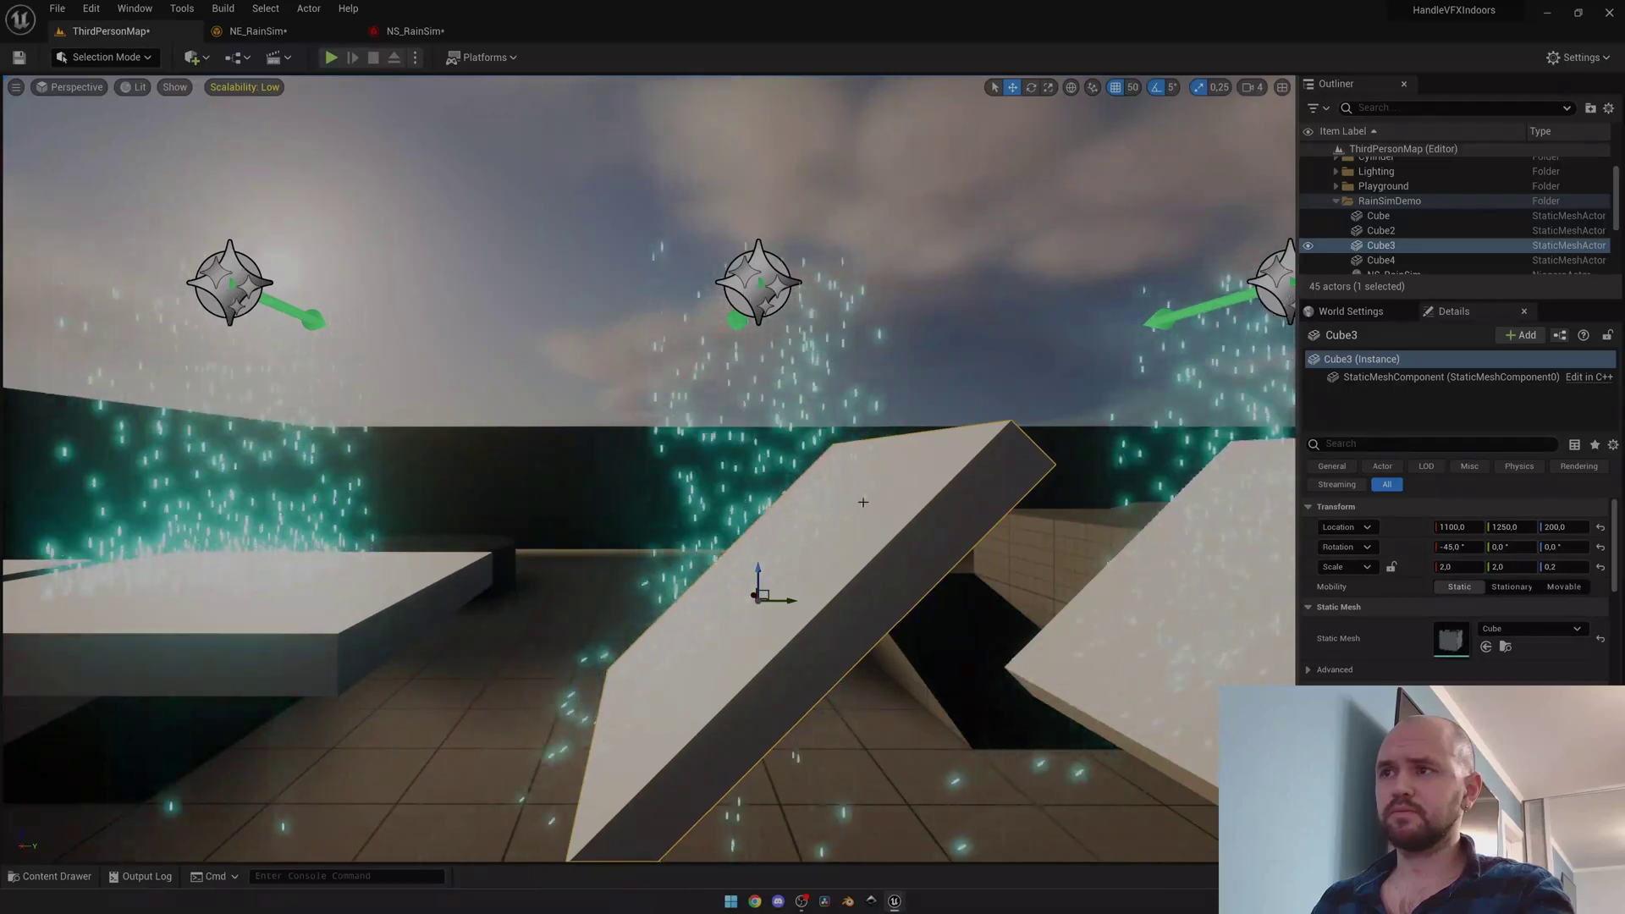
scroll(643, 466, "down", 2)
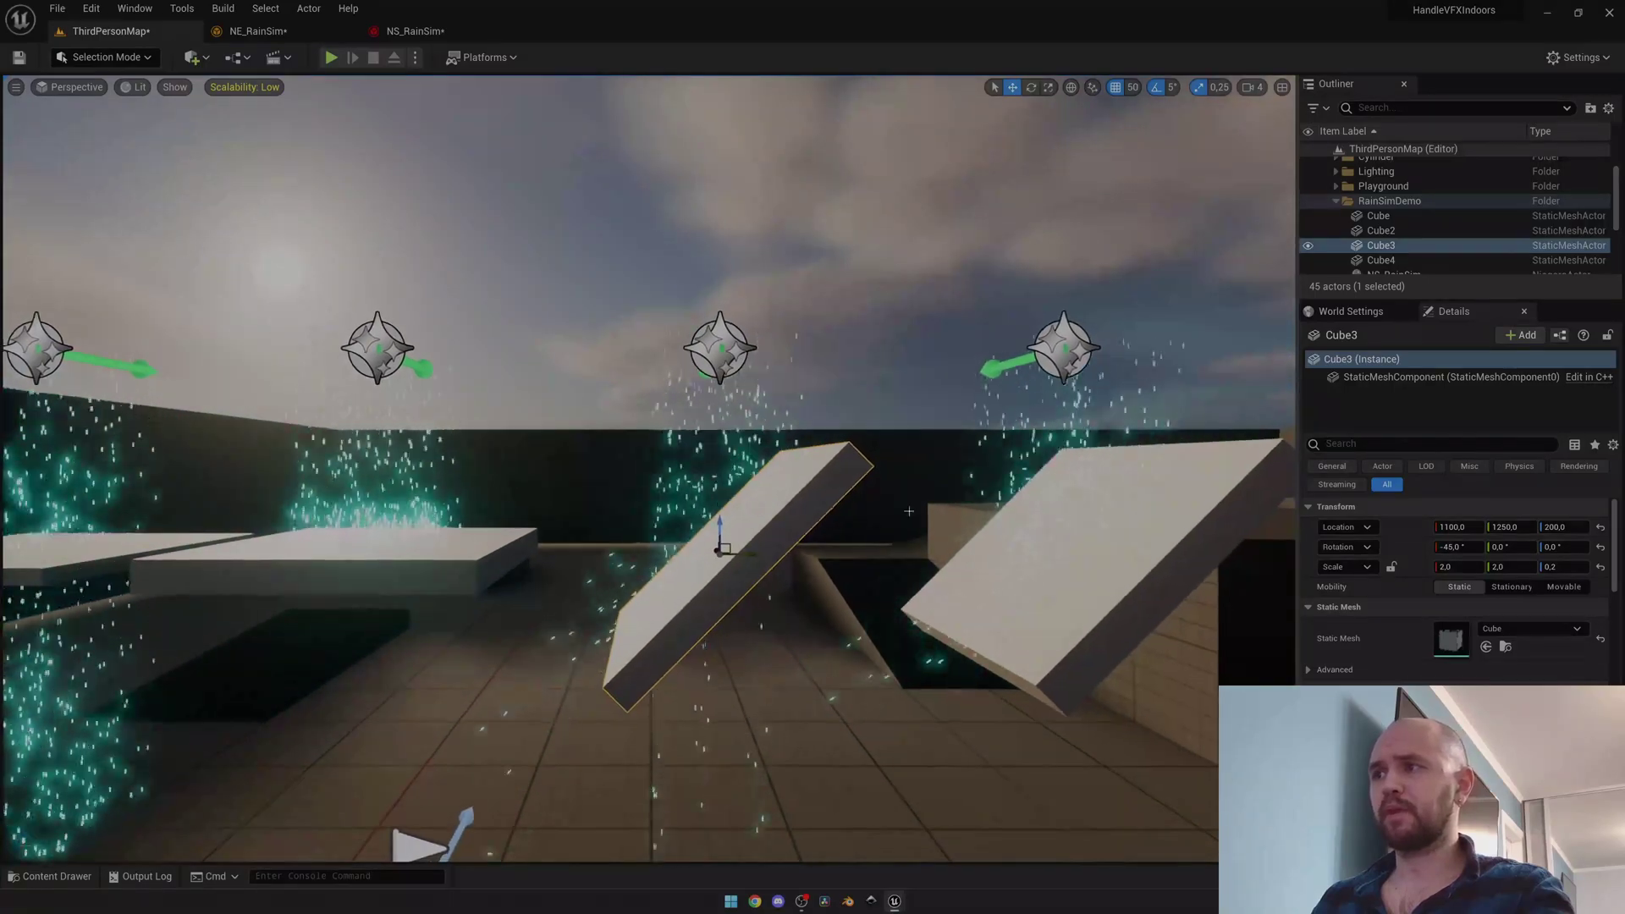
Disable the rest state in the Distance Fields emitter's Collision module in NS_RainSim and recompile the system.
left_click(414, 31)
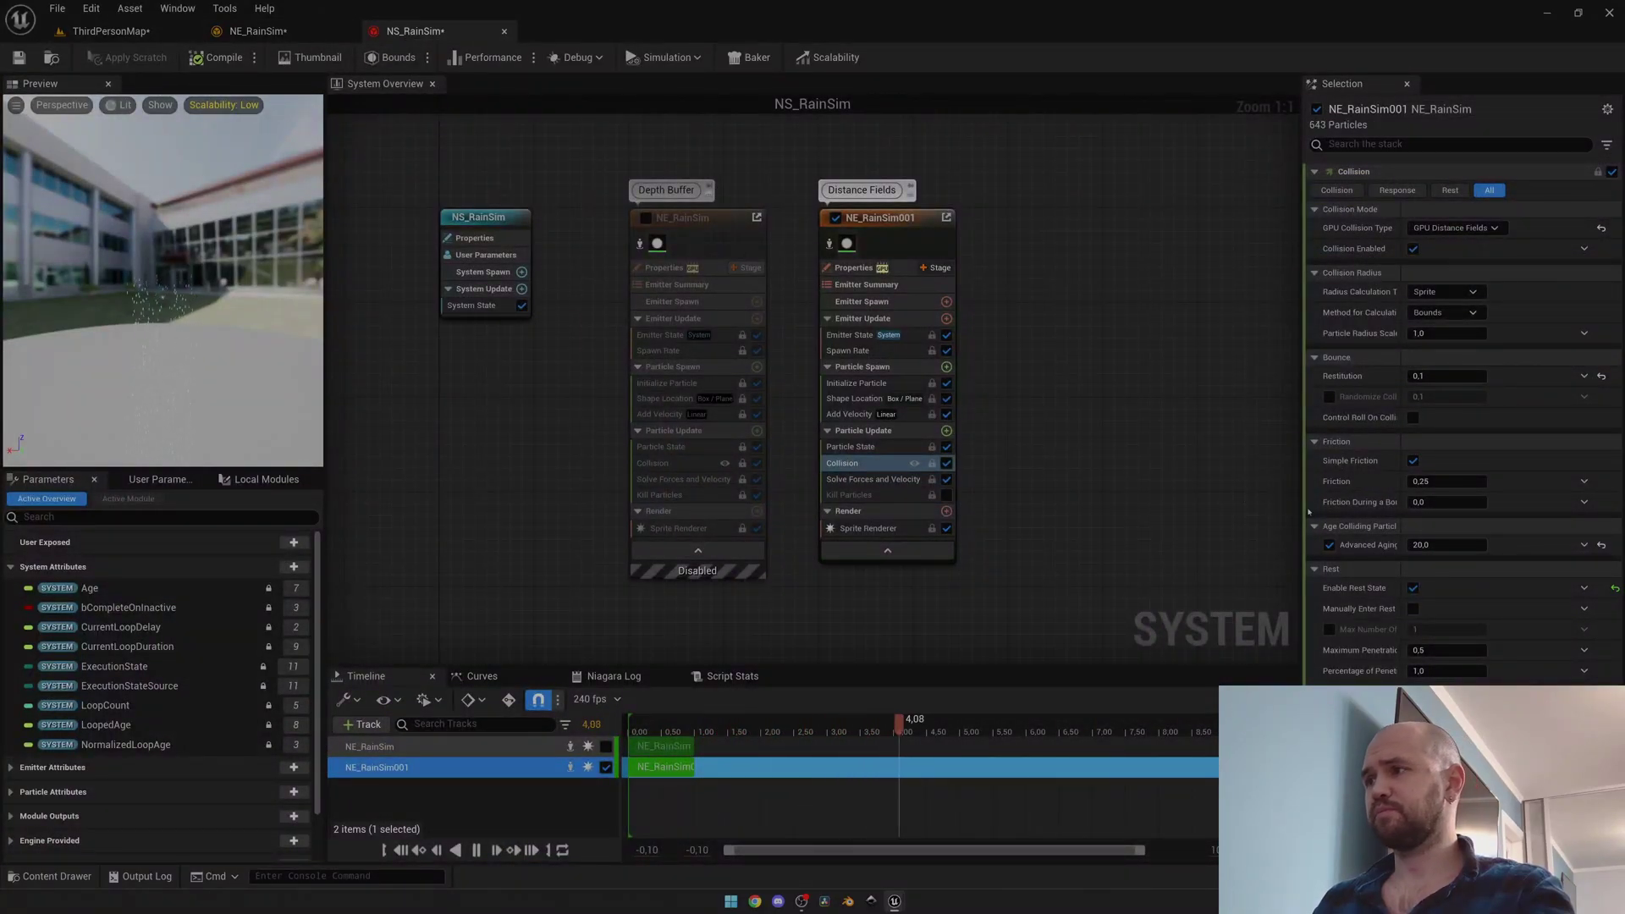
left_click(1413, 587)
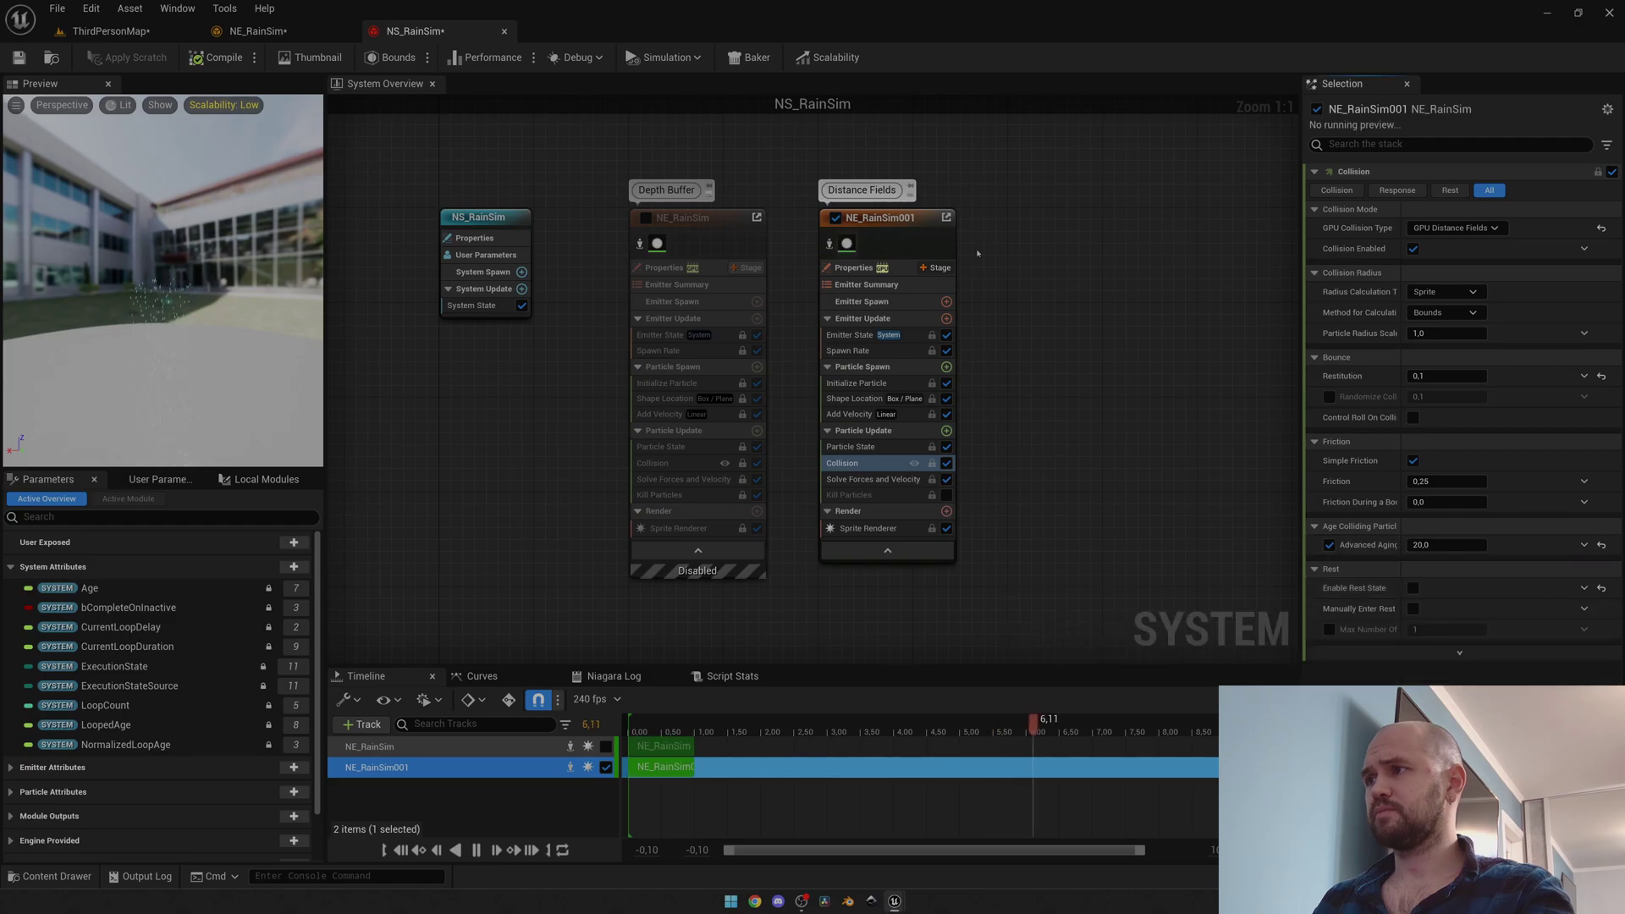
left_click(219, 57)
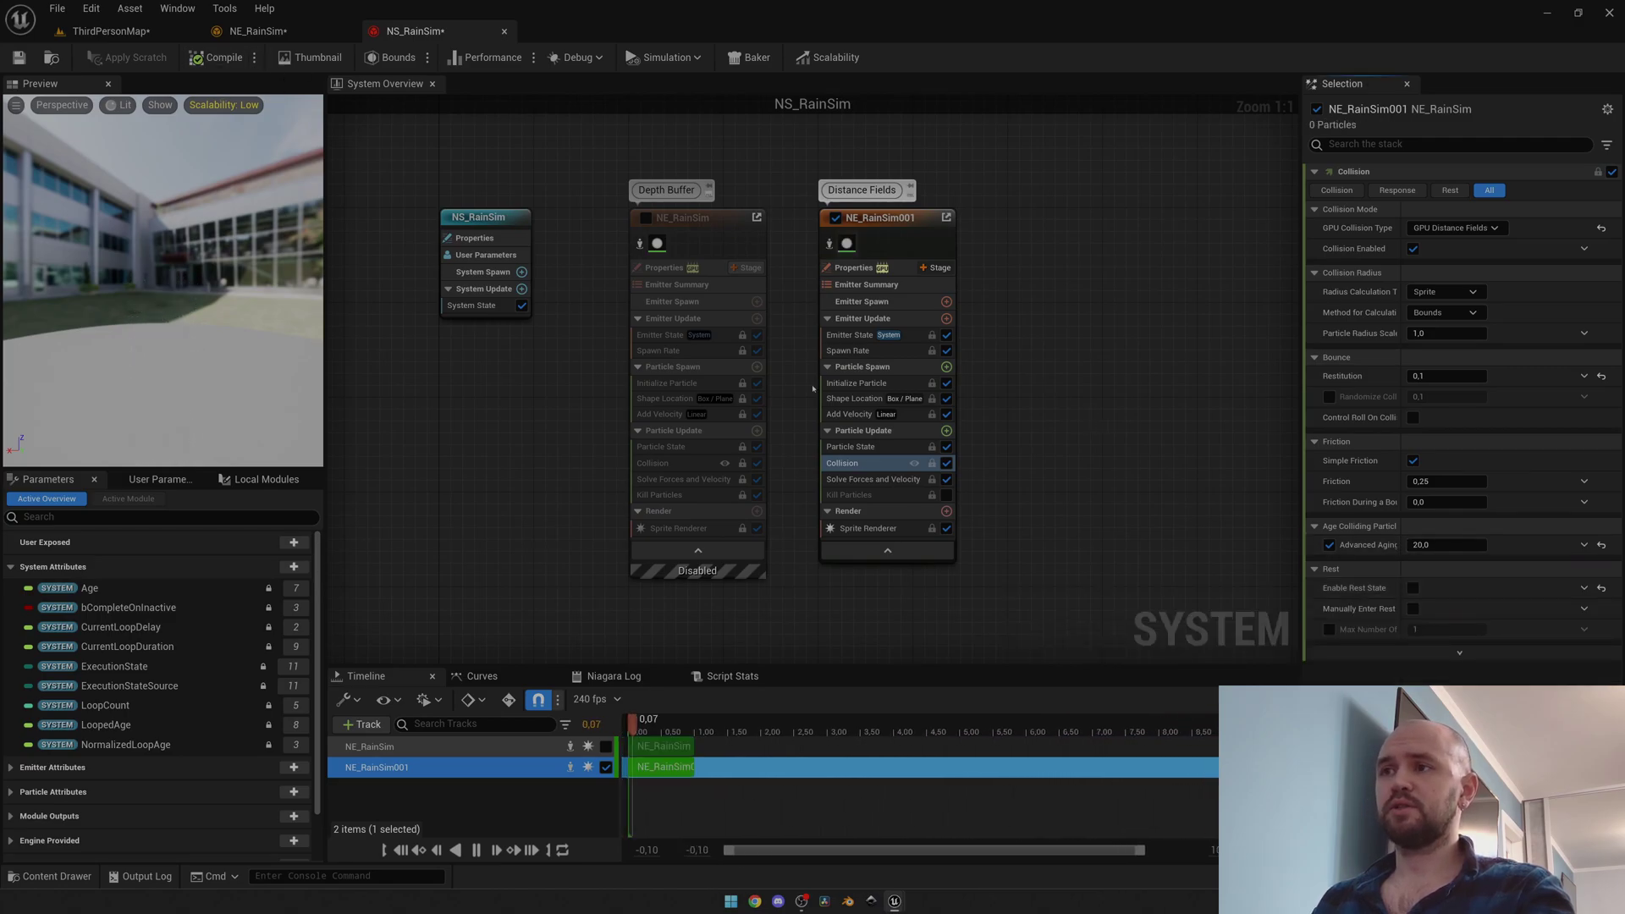
Reset the Kill Particles module's condition in the NE_RainSim emitter and search its linkable inputs for "has".
left_click(849, 495)
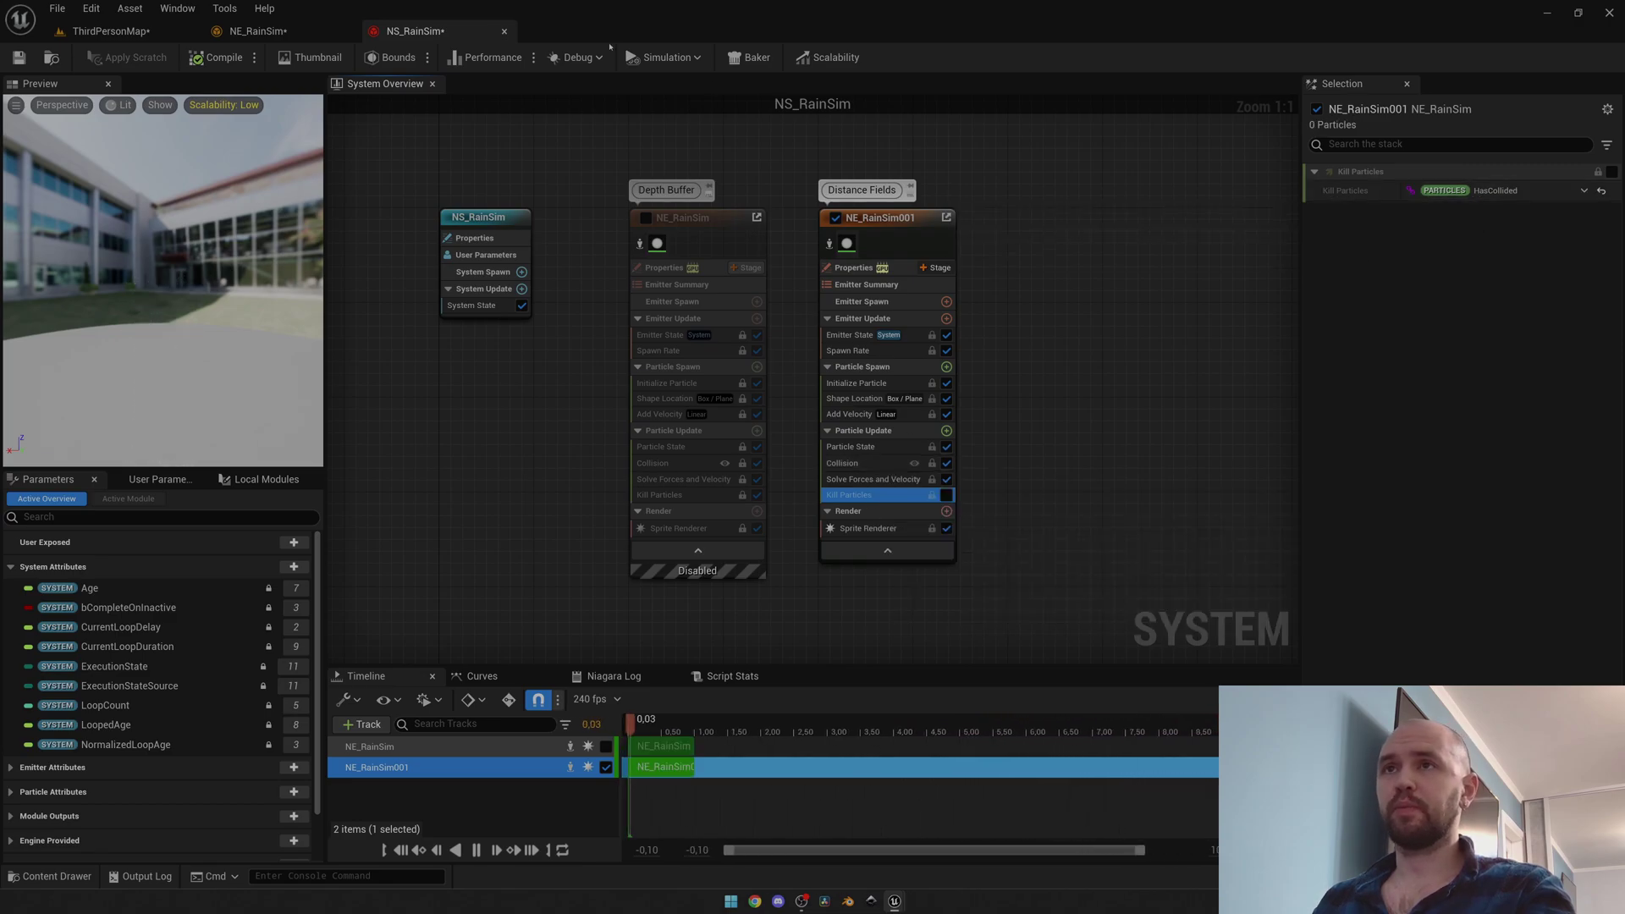
left_click(306, 34)
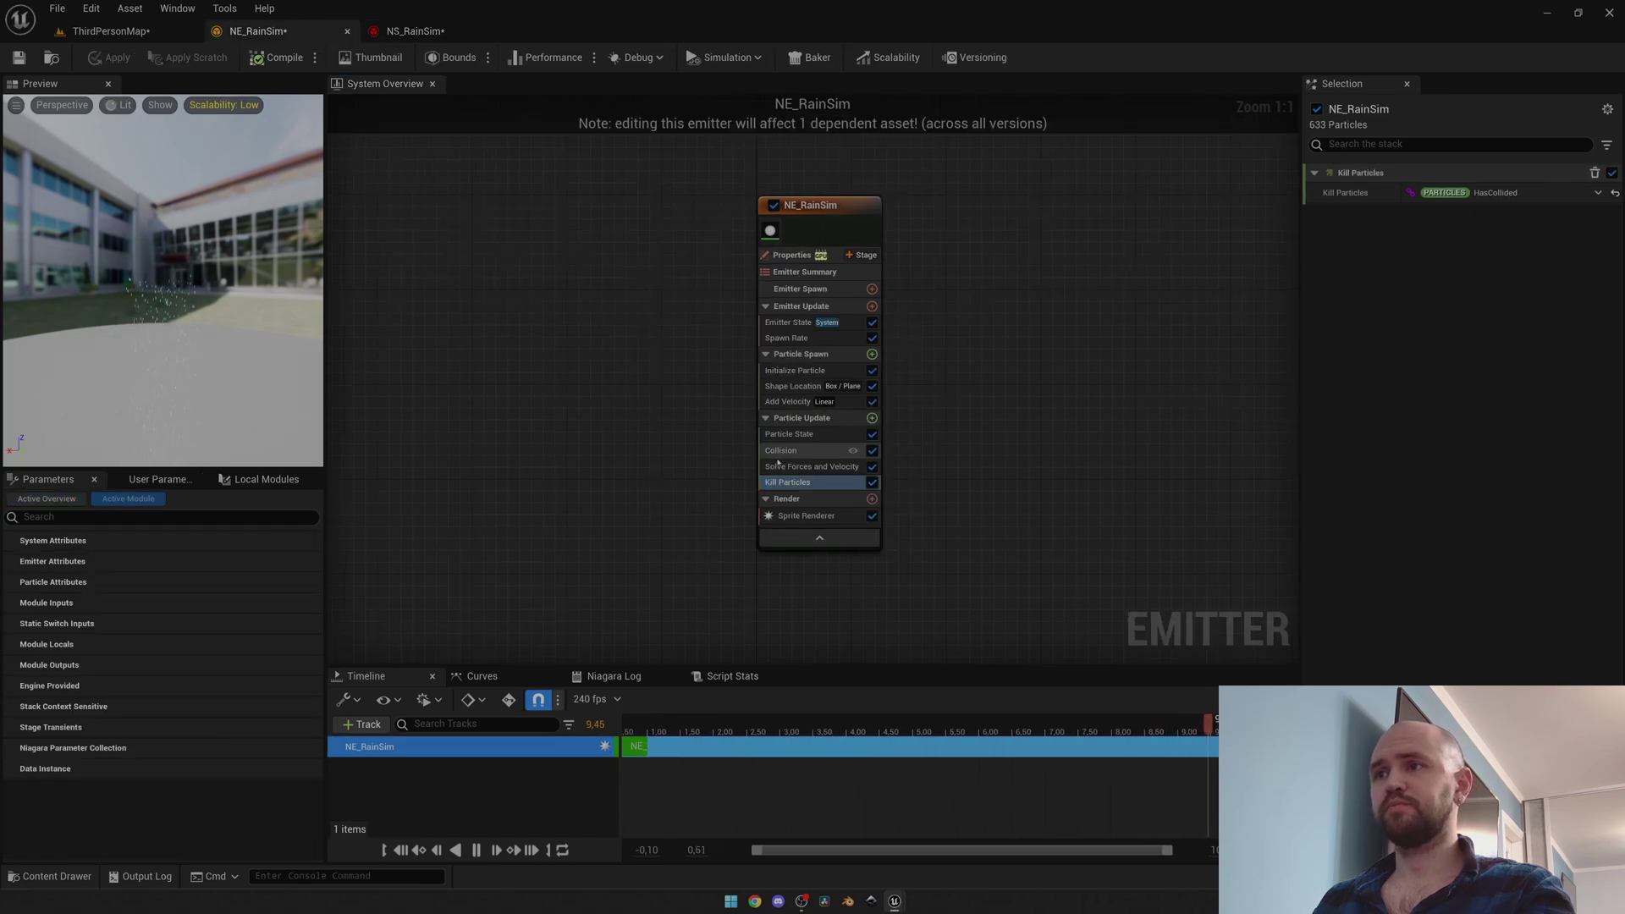
left_click(1614, 193)
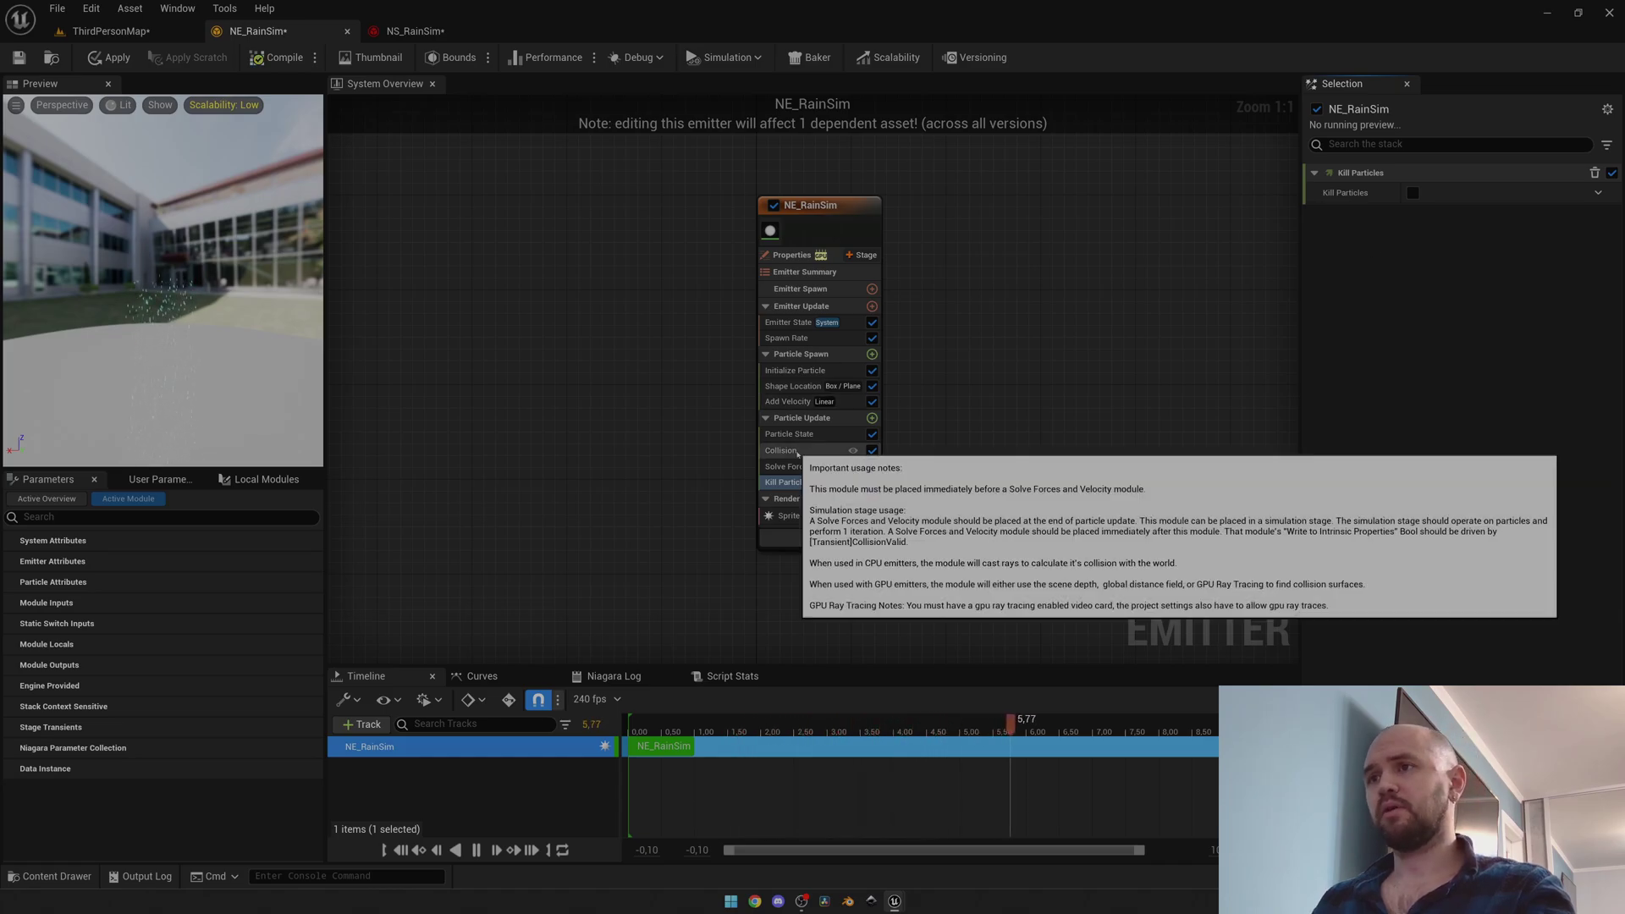
left_click(1389, 144)
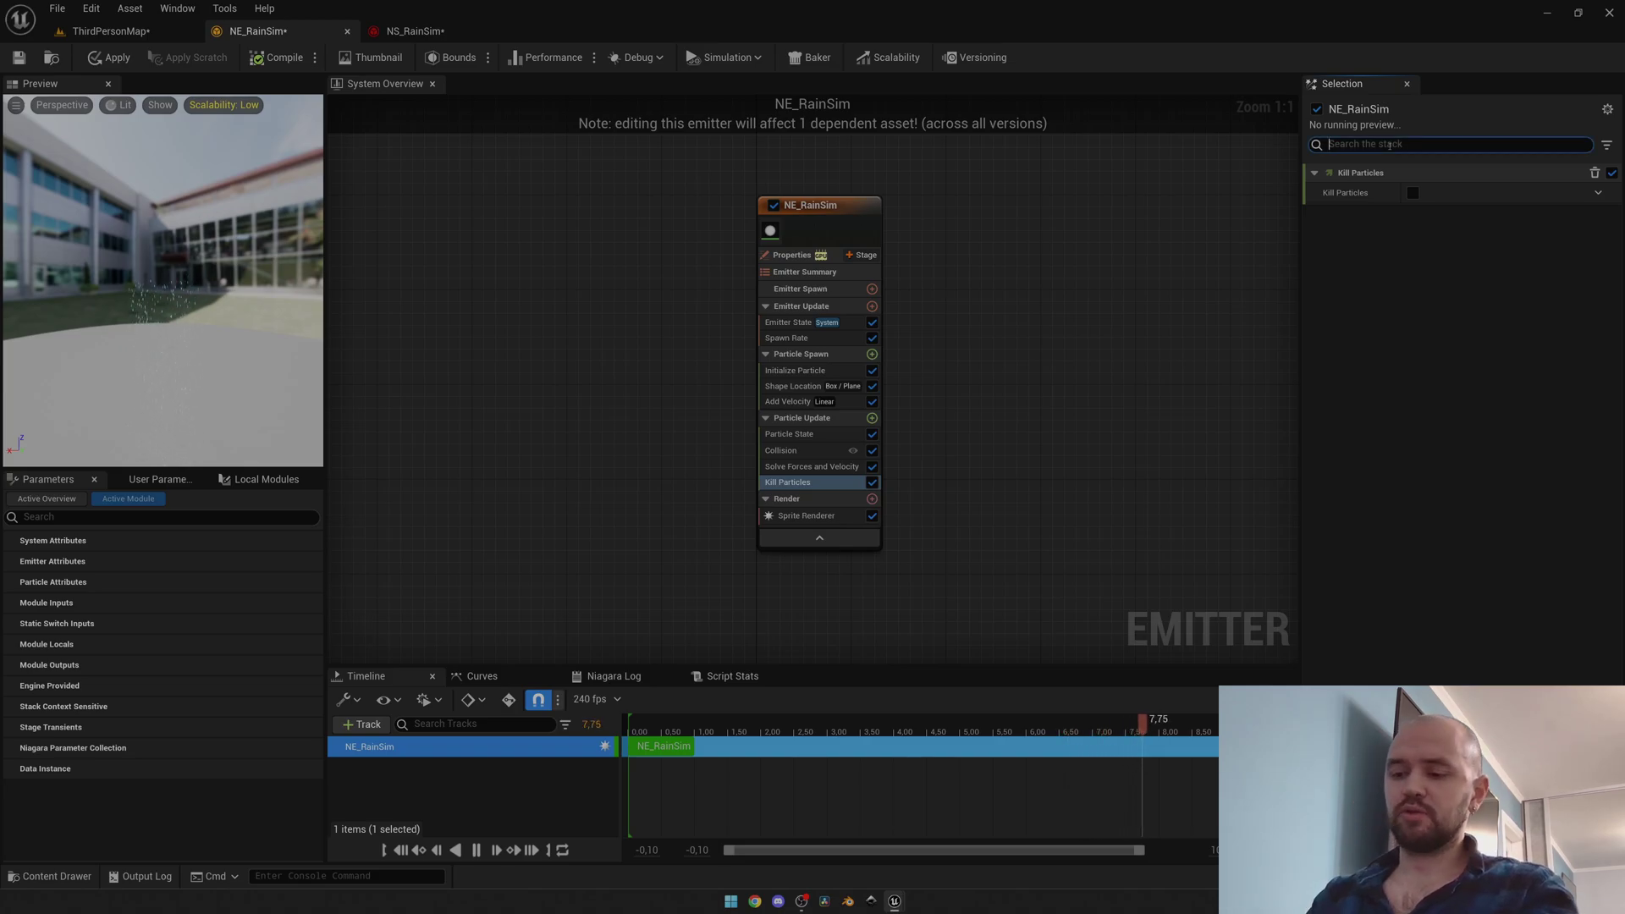
type("has")
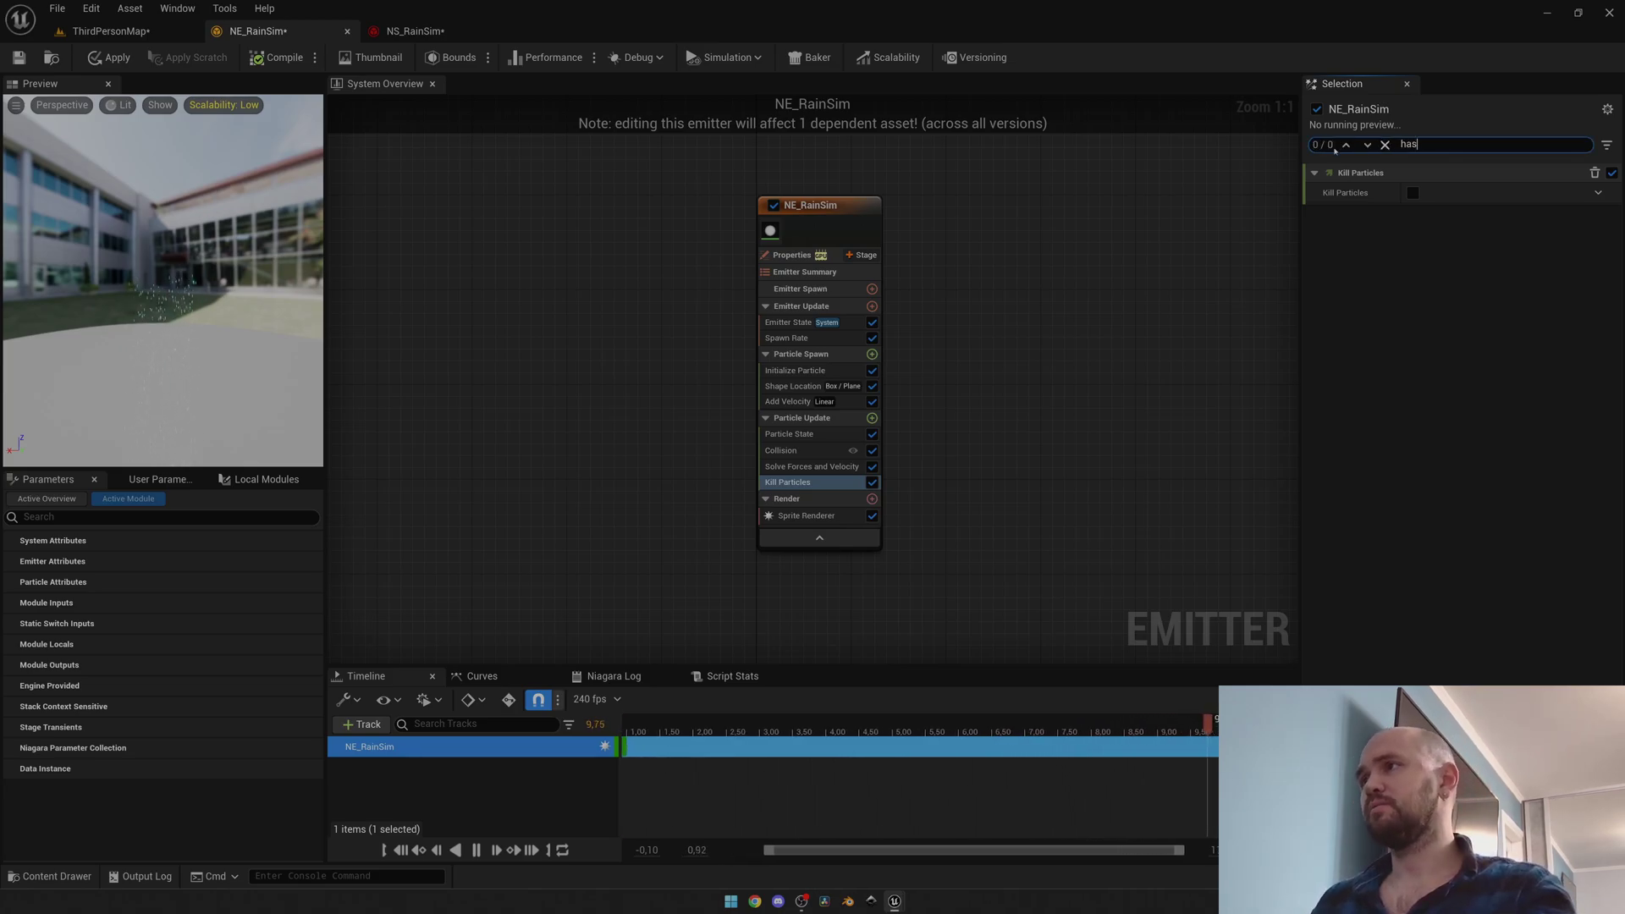
left_click(1382, 145)
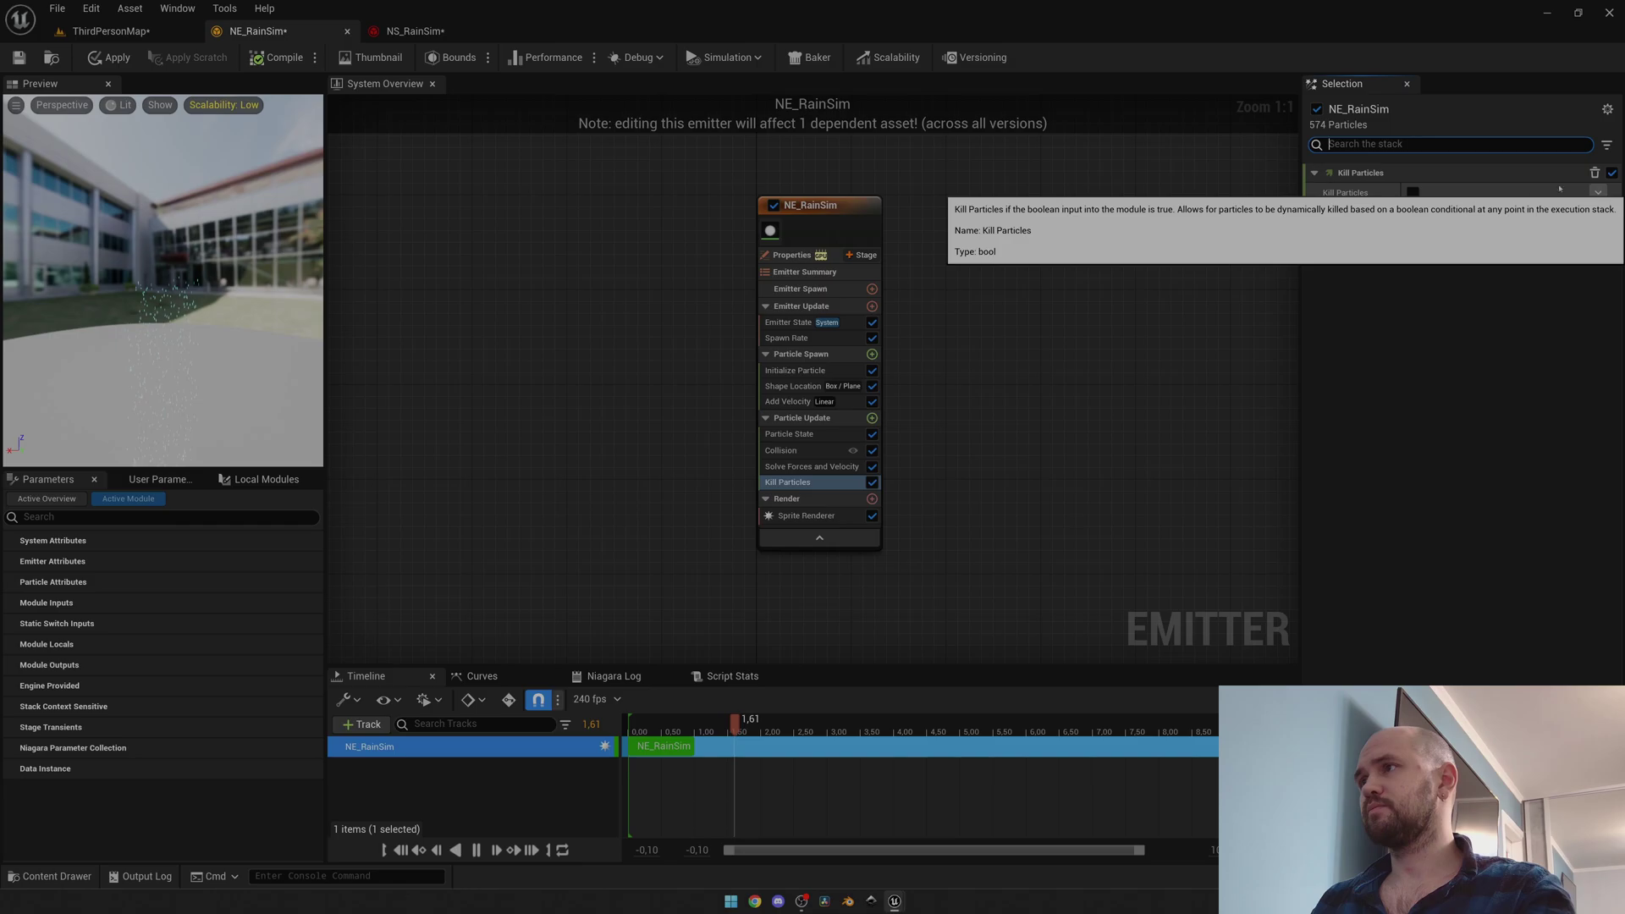
left_click(1597, 193)
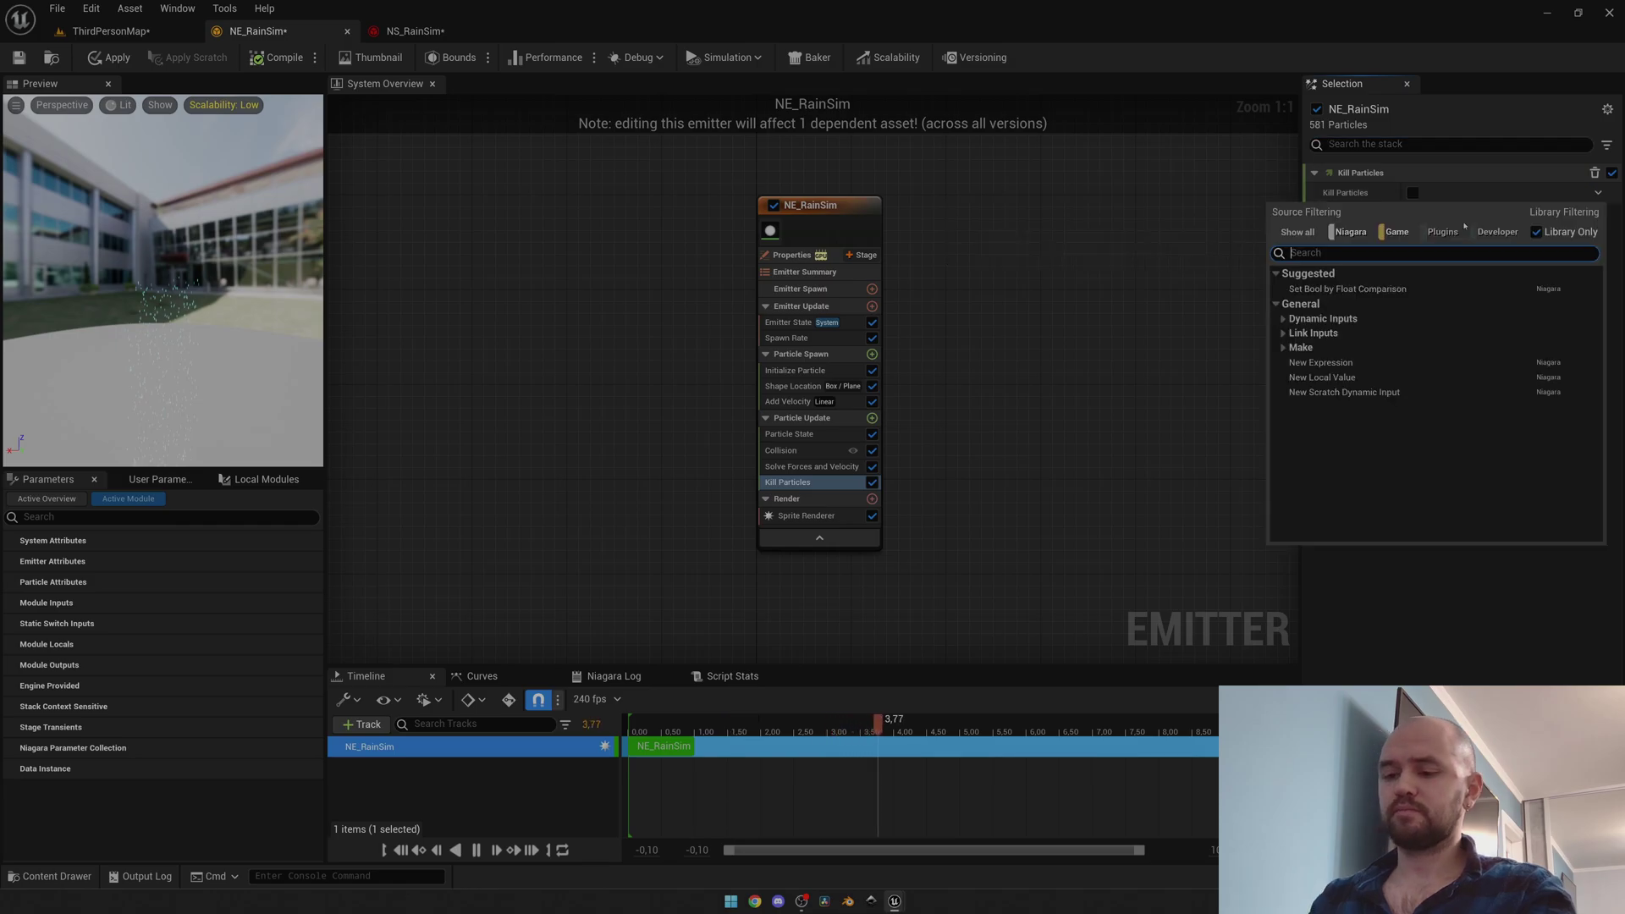
type("has")
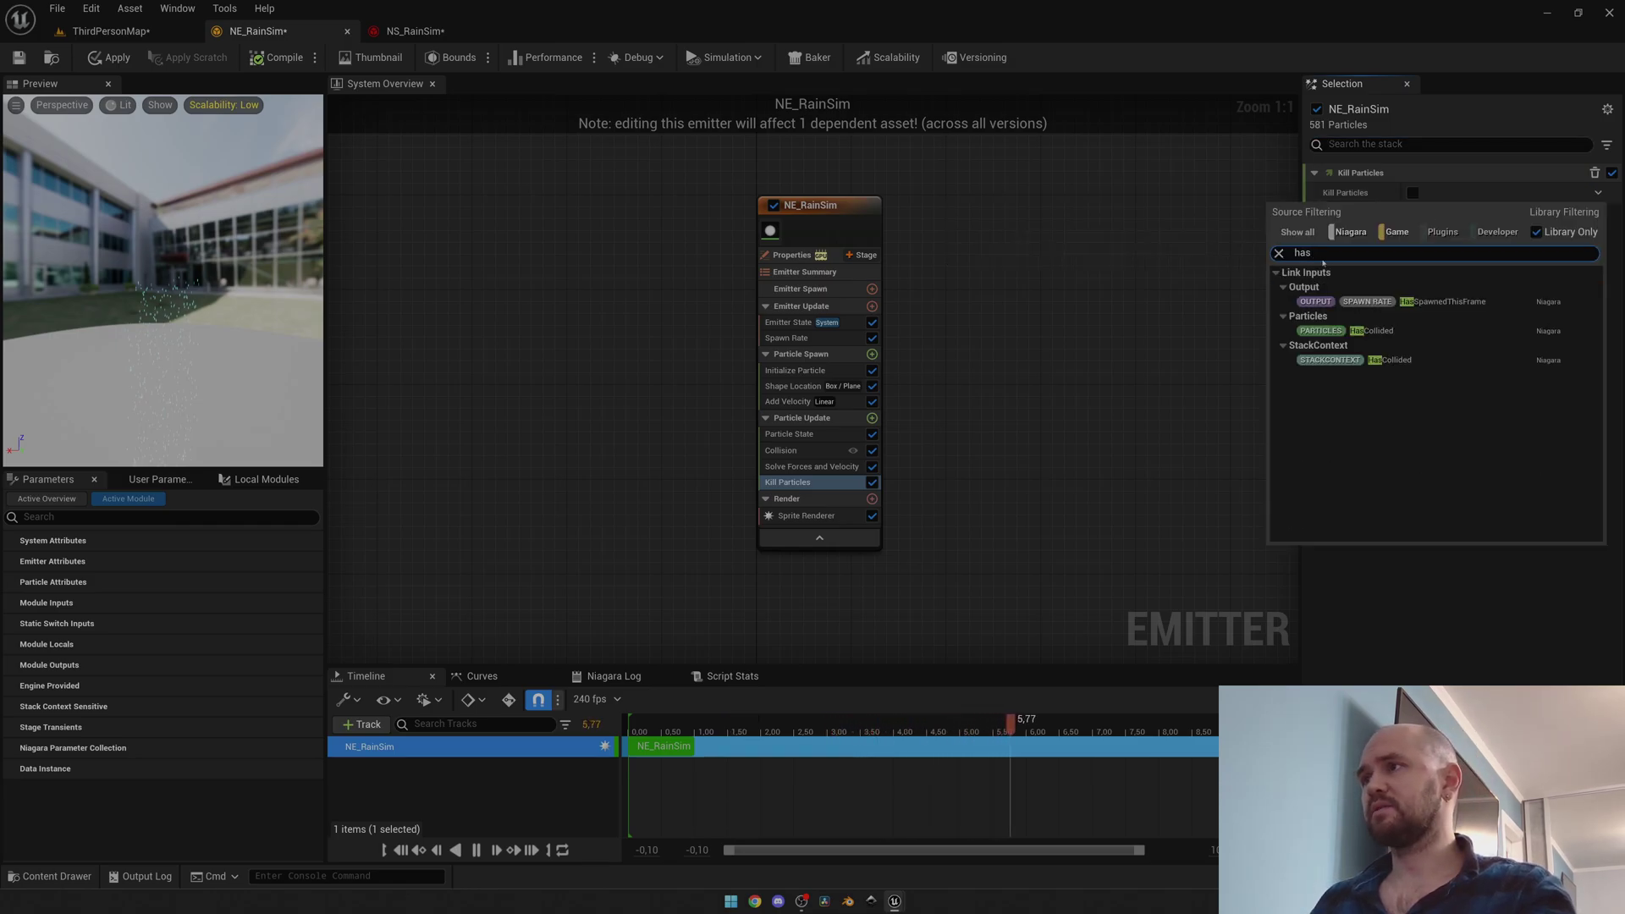
left_click(1357, 330)
Check the Kill Particles input options for "has" with NE_RainSim's Collision module deleted, and undo the deletion.
left_click(795, 450)
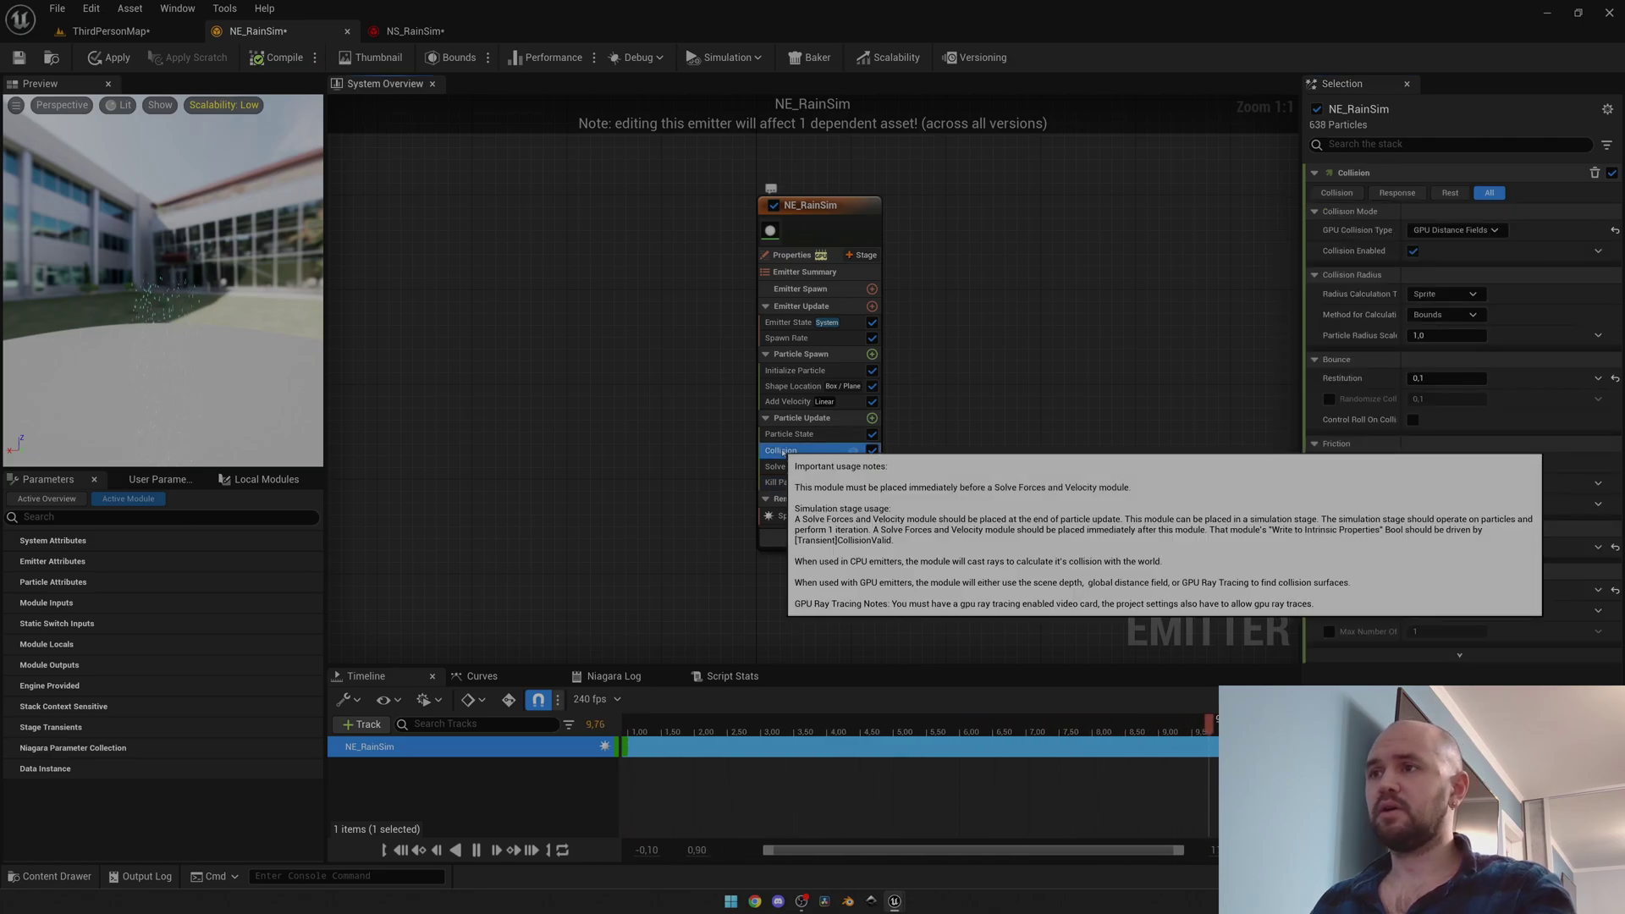
key("Delete")
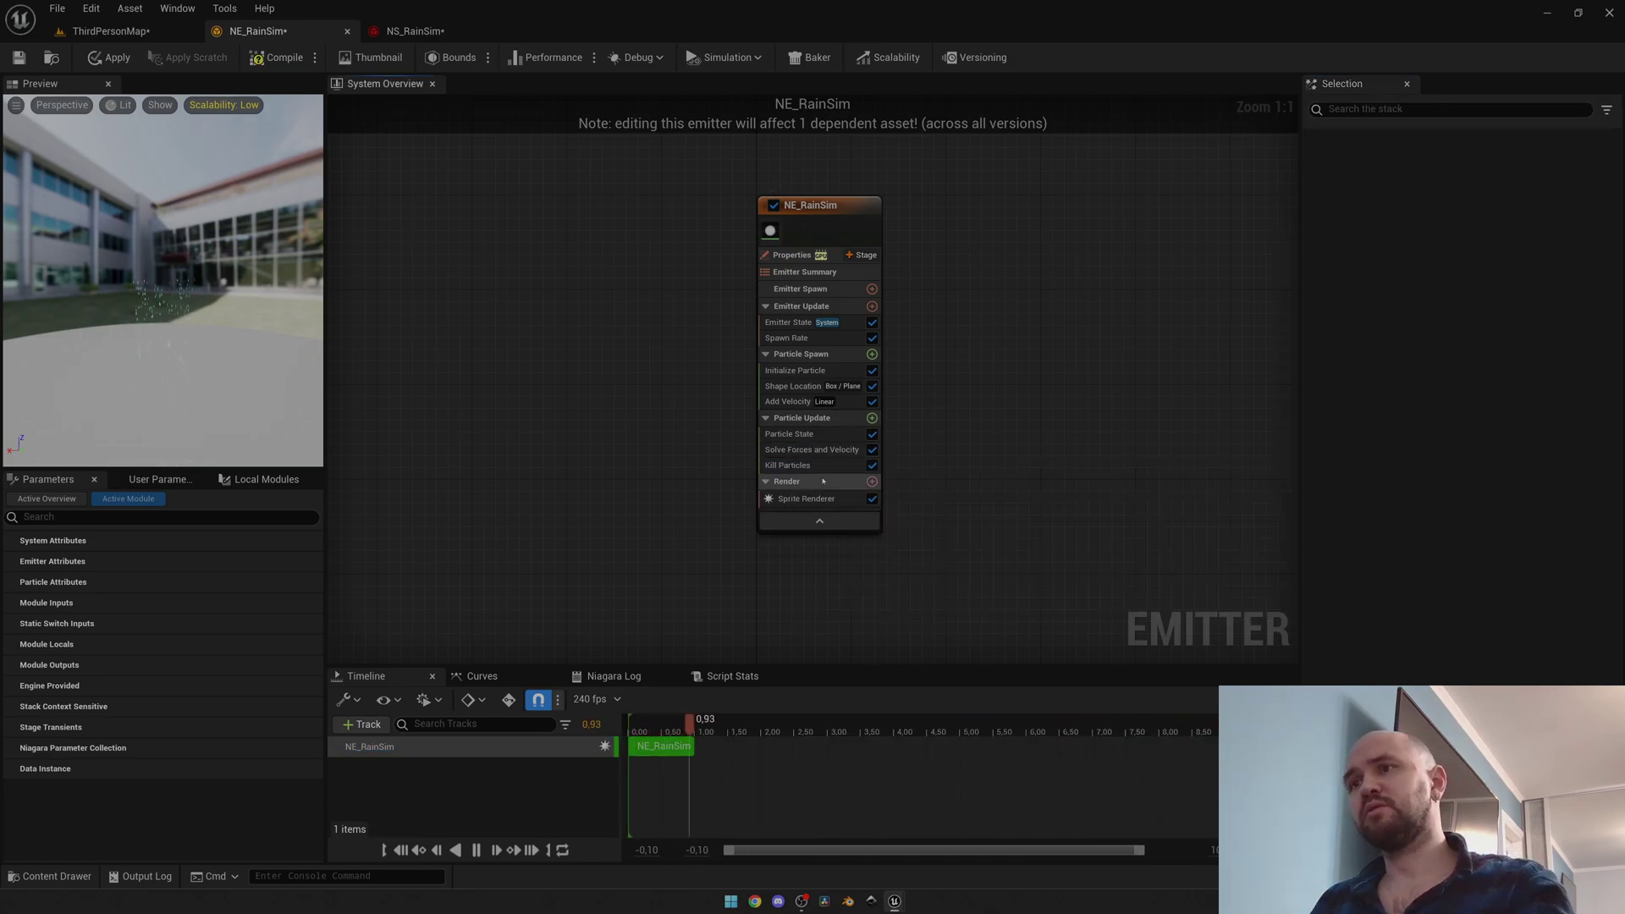
left_click(795, 466)
left_click(1598, 193)
type("has")
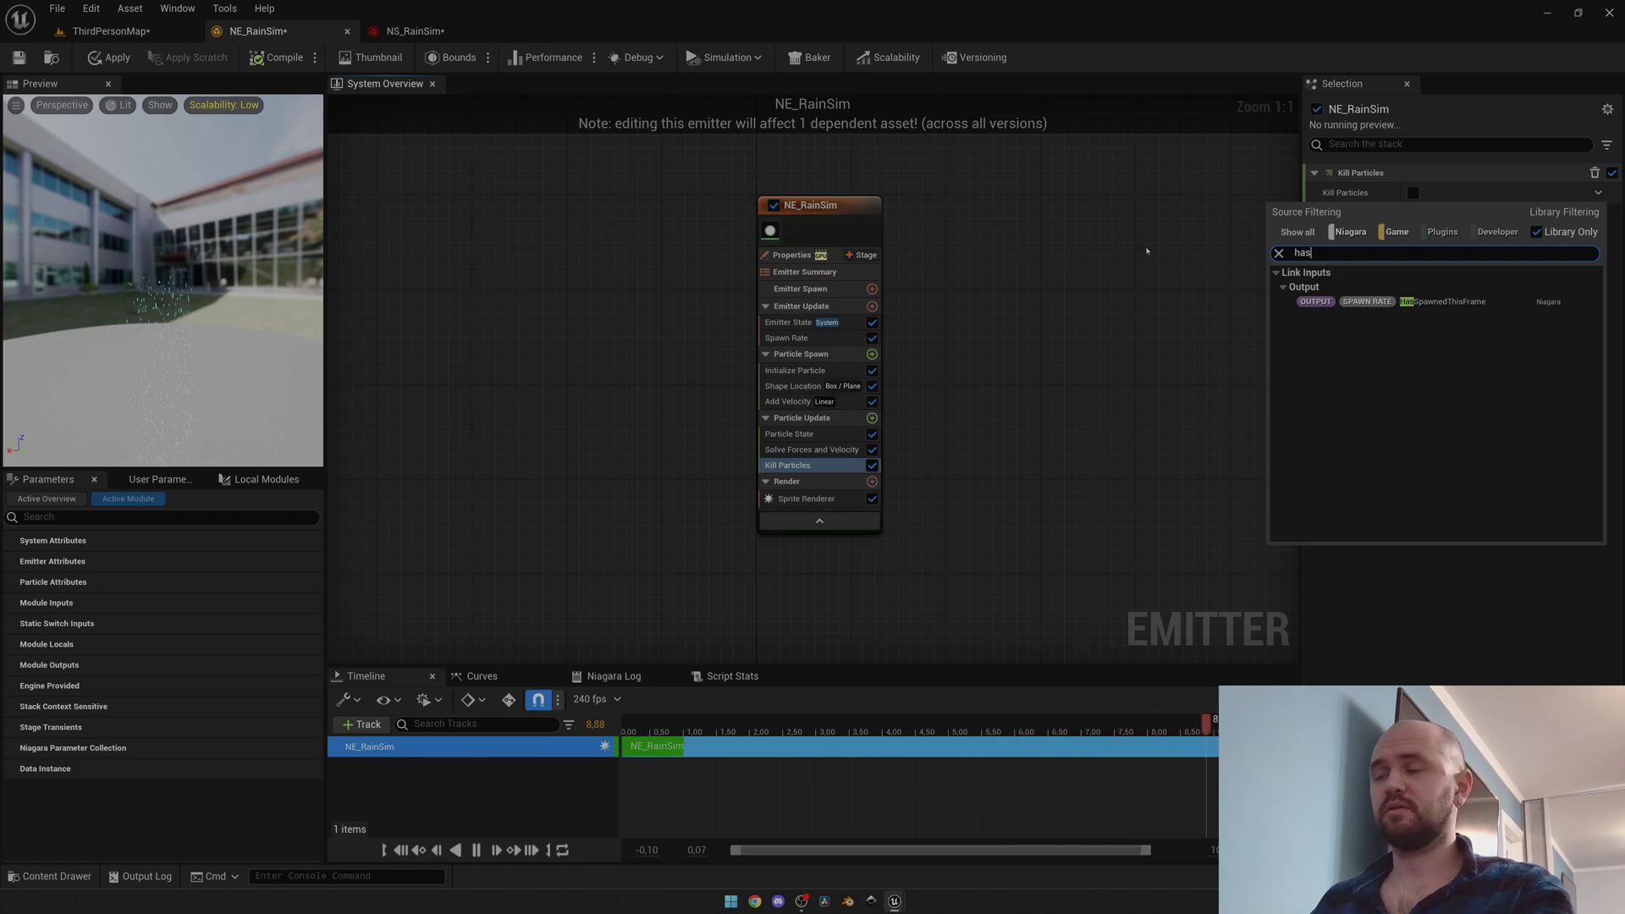
key("Escape")
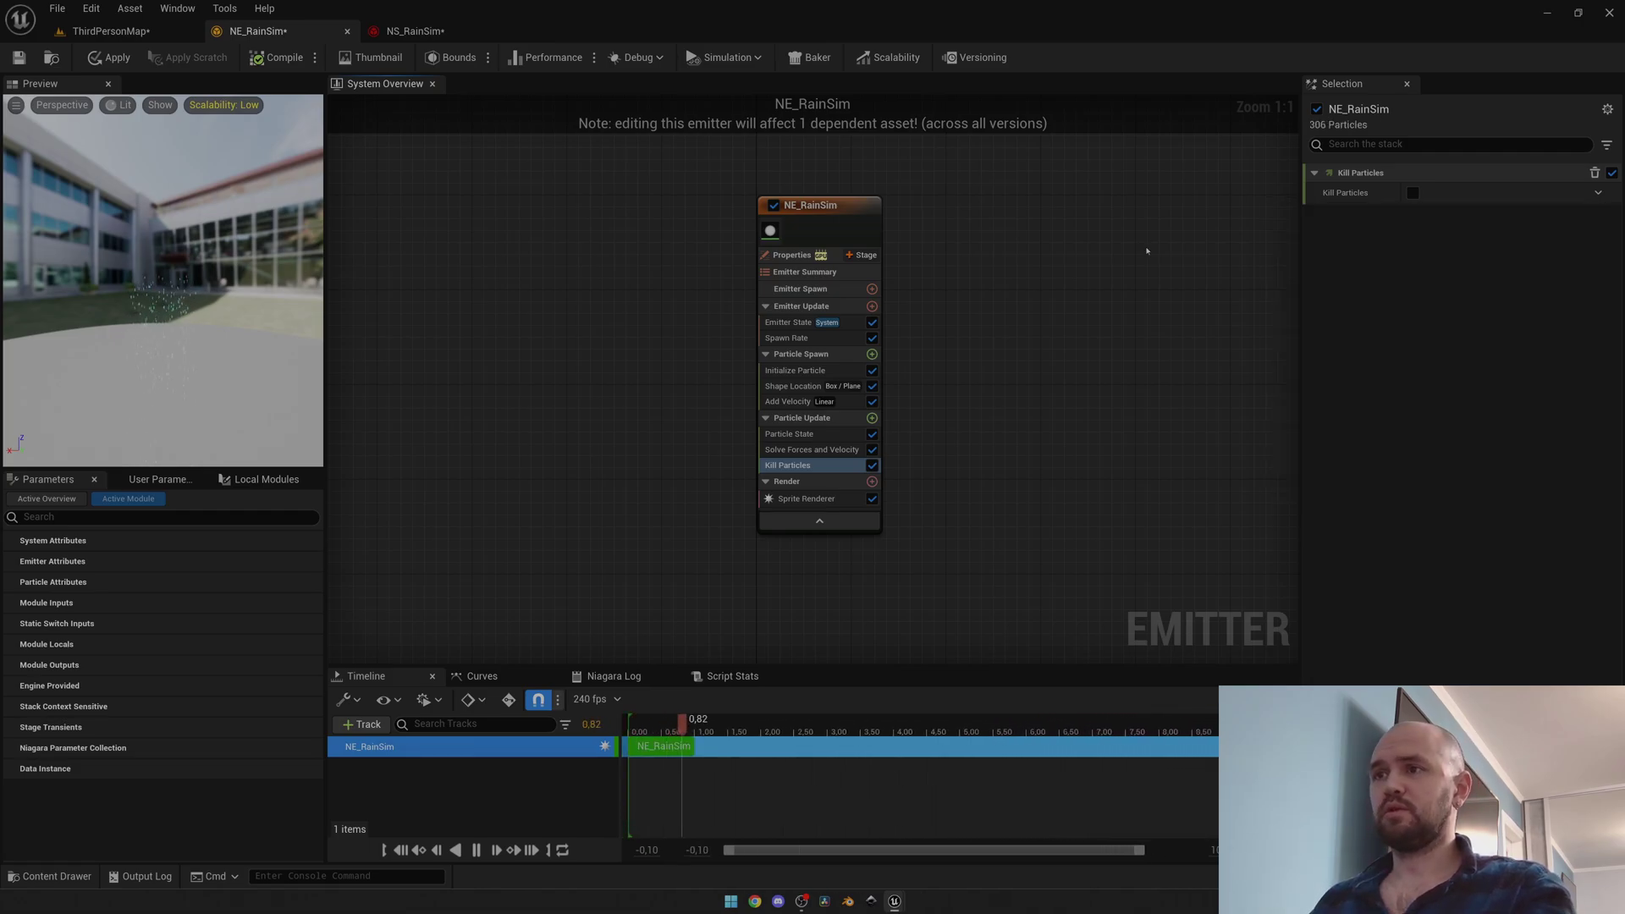
key("ctrl+z")
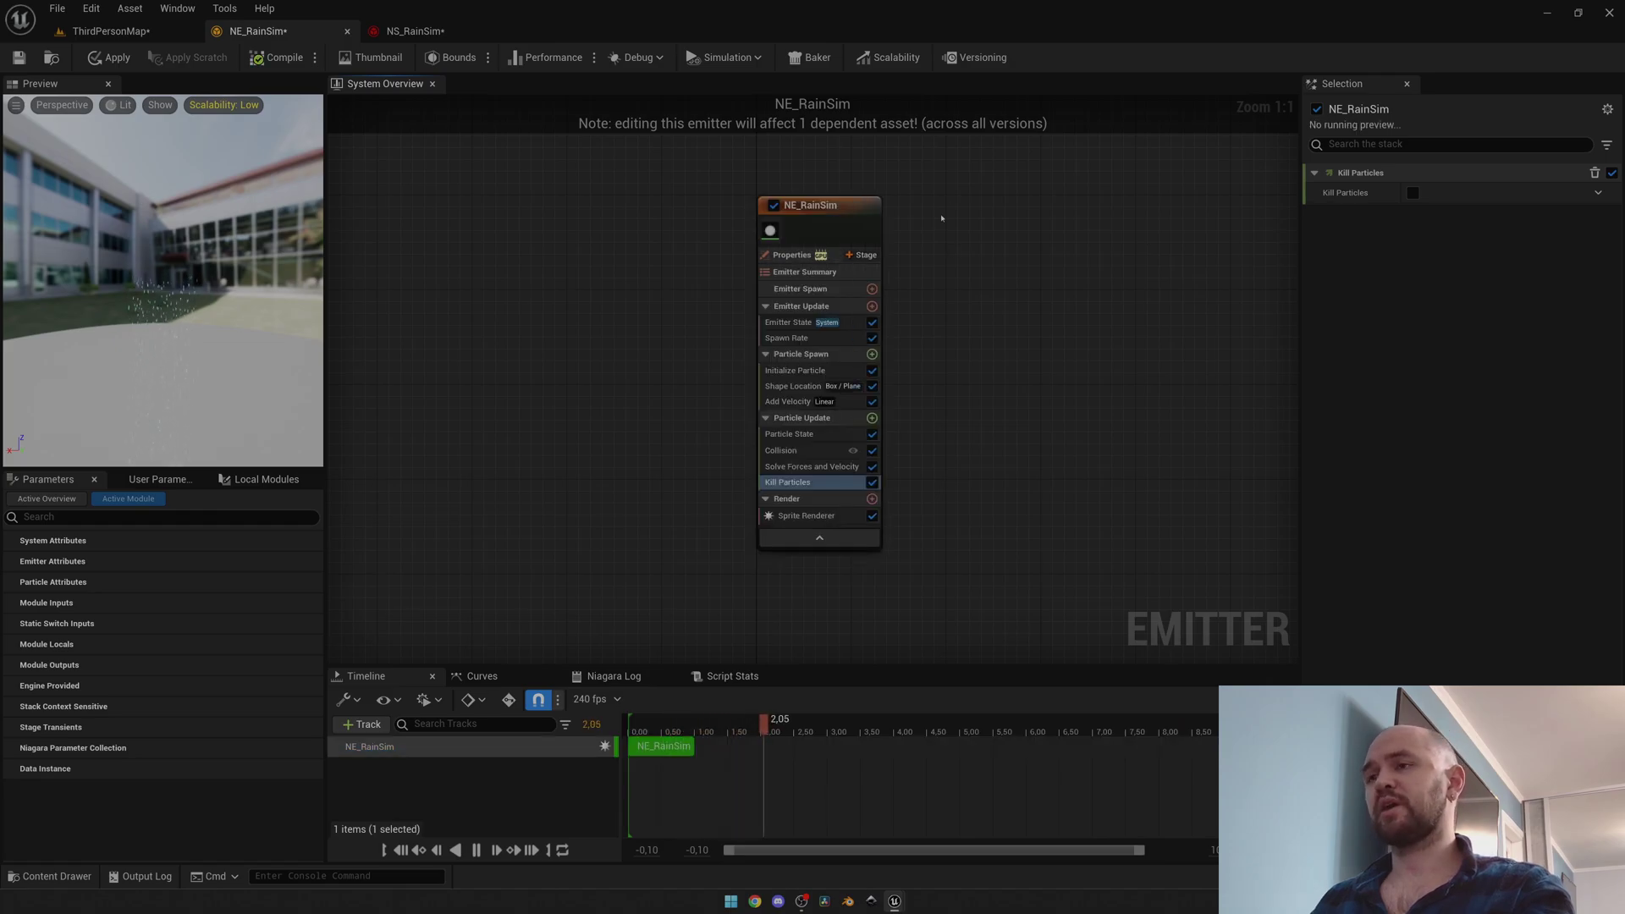
Link the Kill Particles condition in NE_RainSim to the PARTICLES HasCollided attribute.
mouse_move(841, 432)
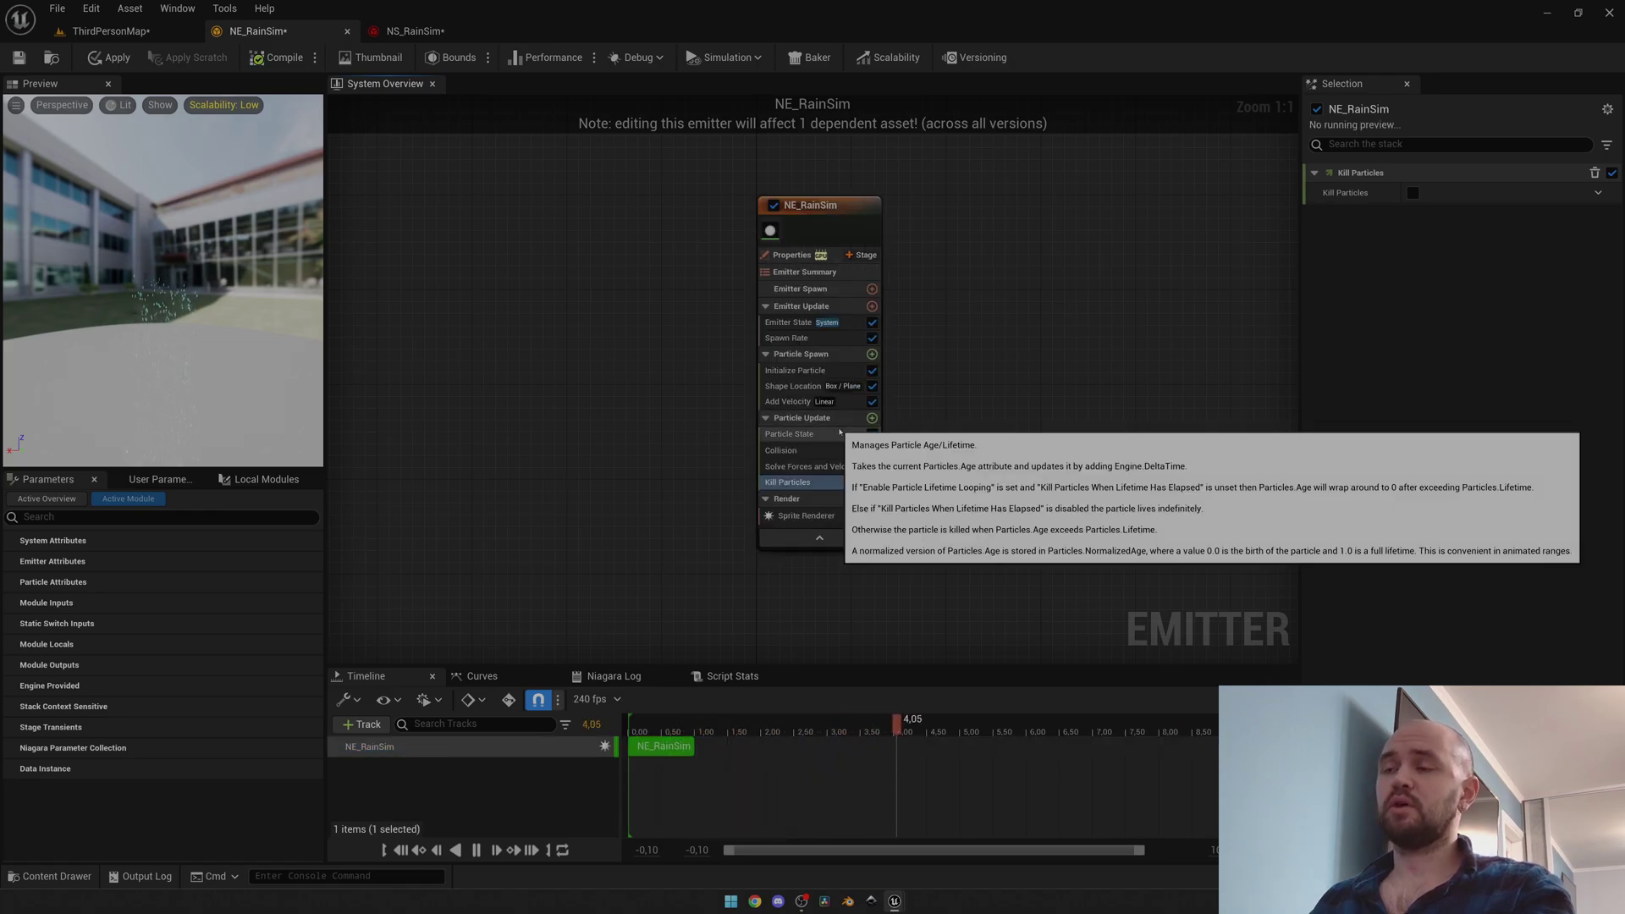
mouse_move(804, 456)
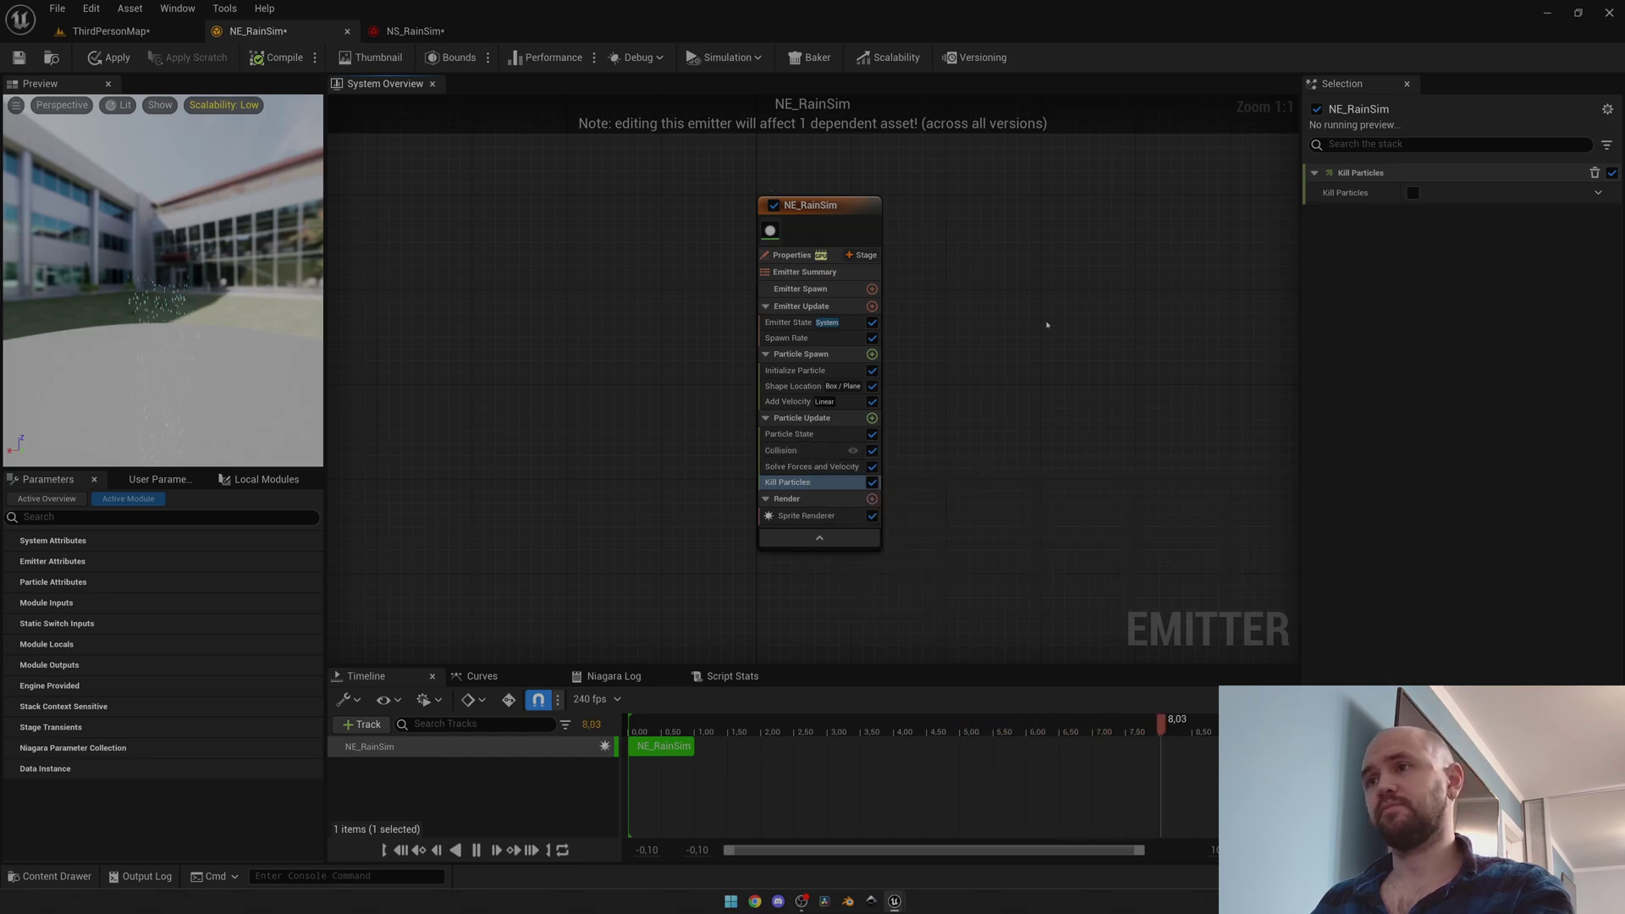
left_click(794, 452)
left_click(787, 482)
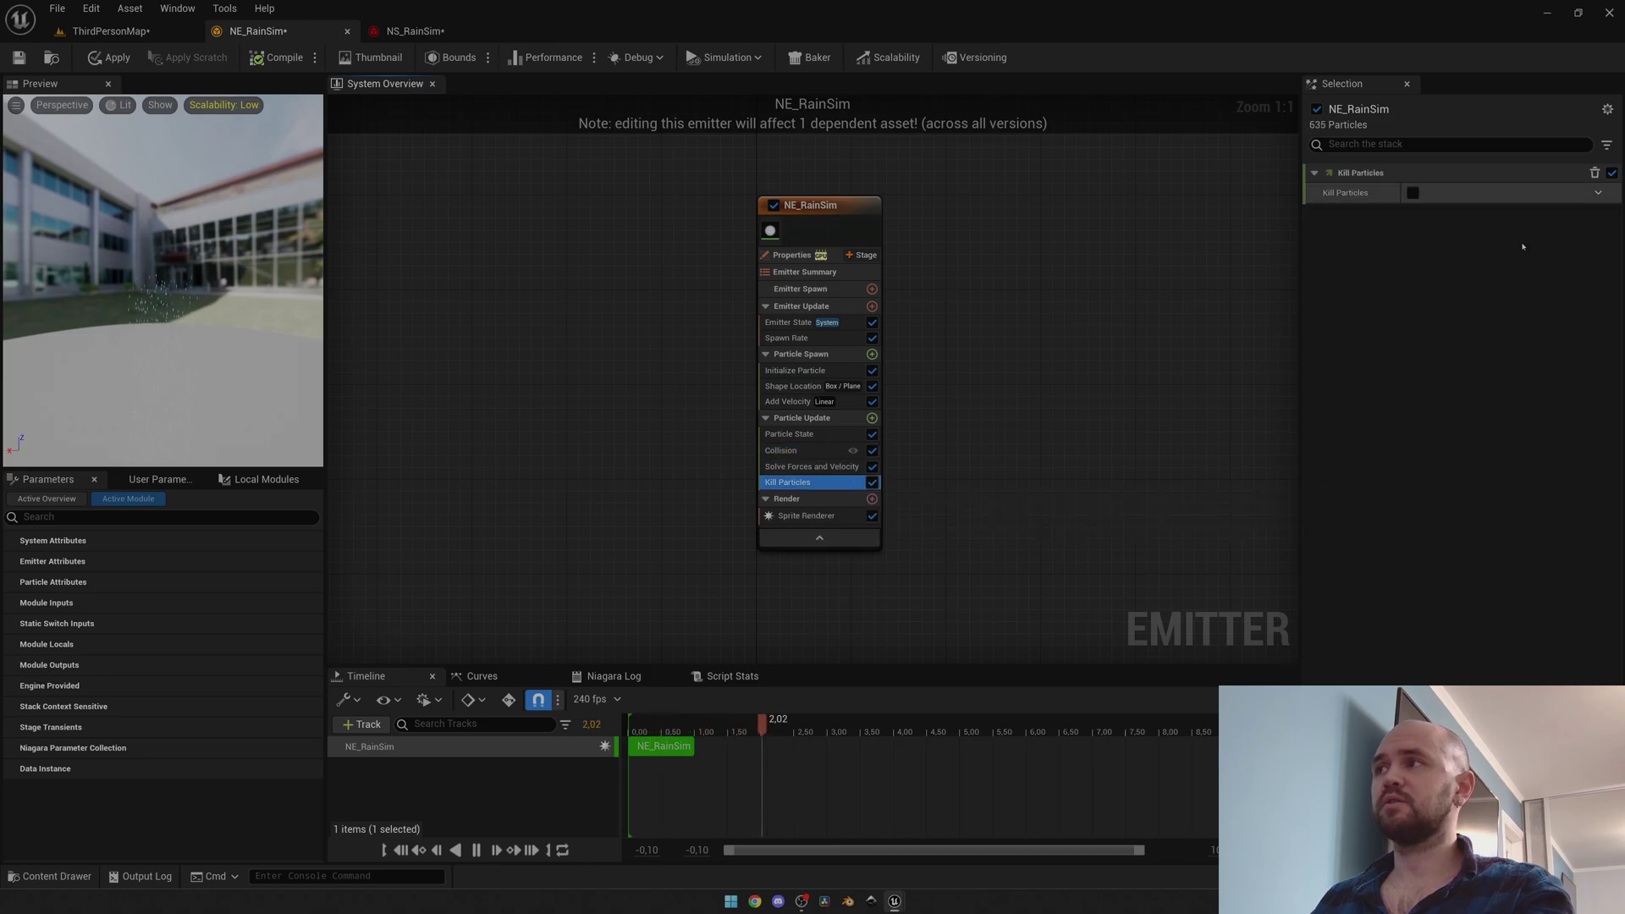
left_click(1598, 193)
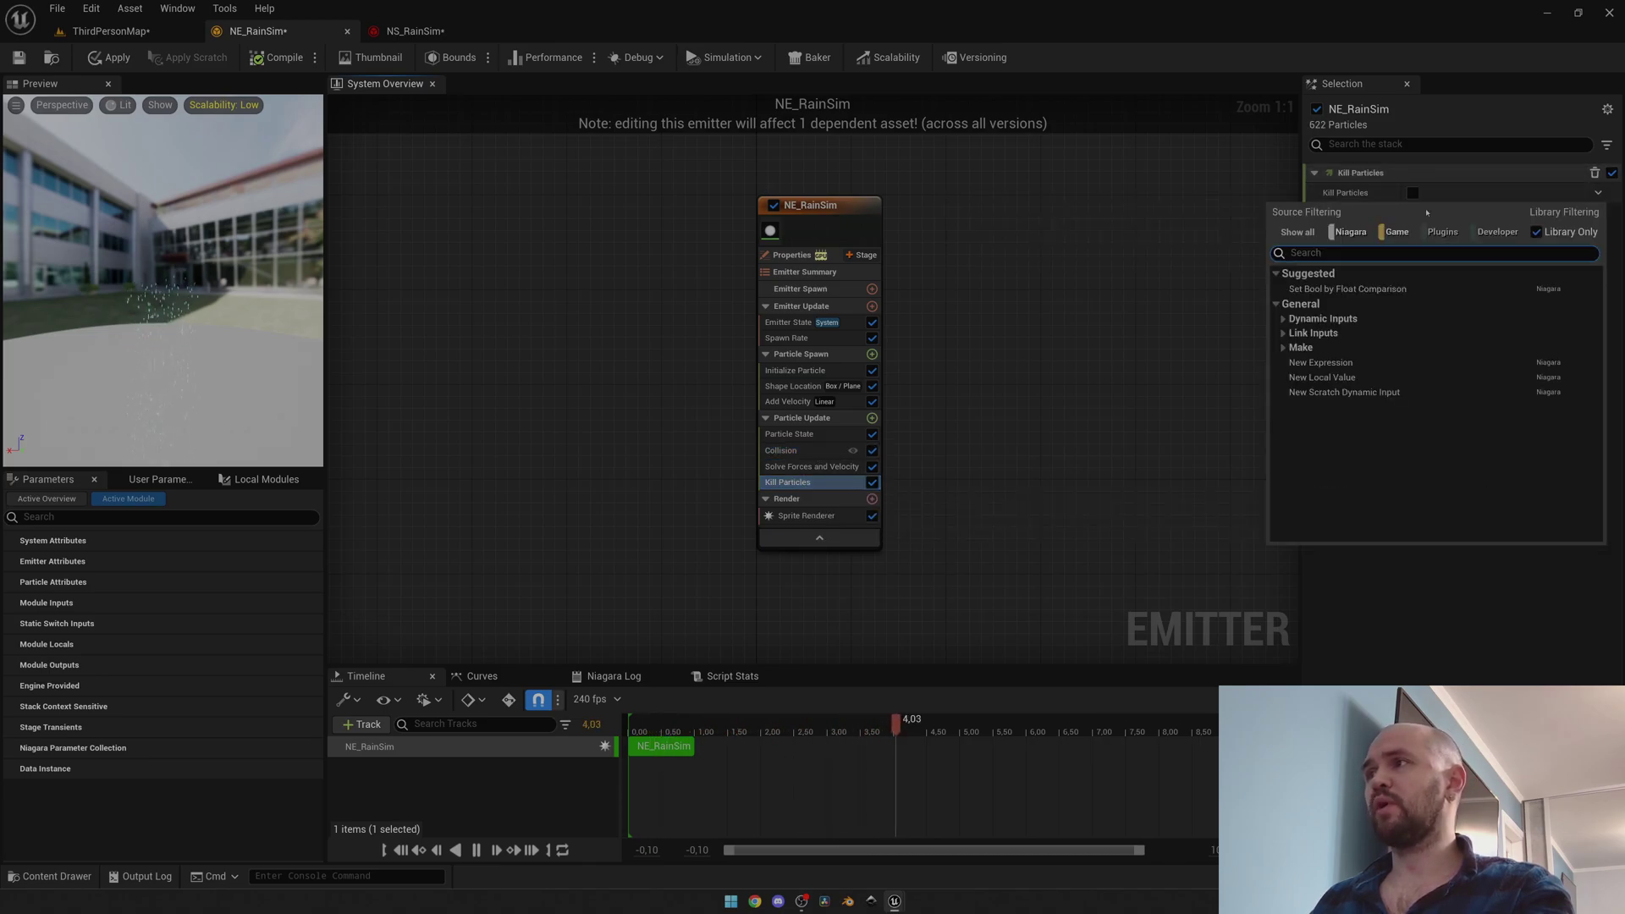
type("has")
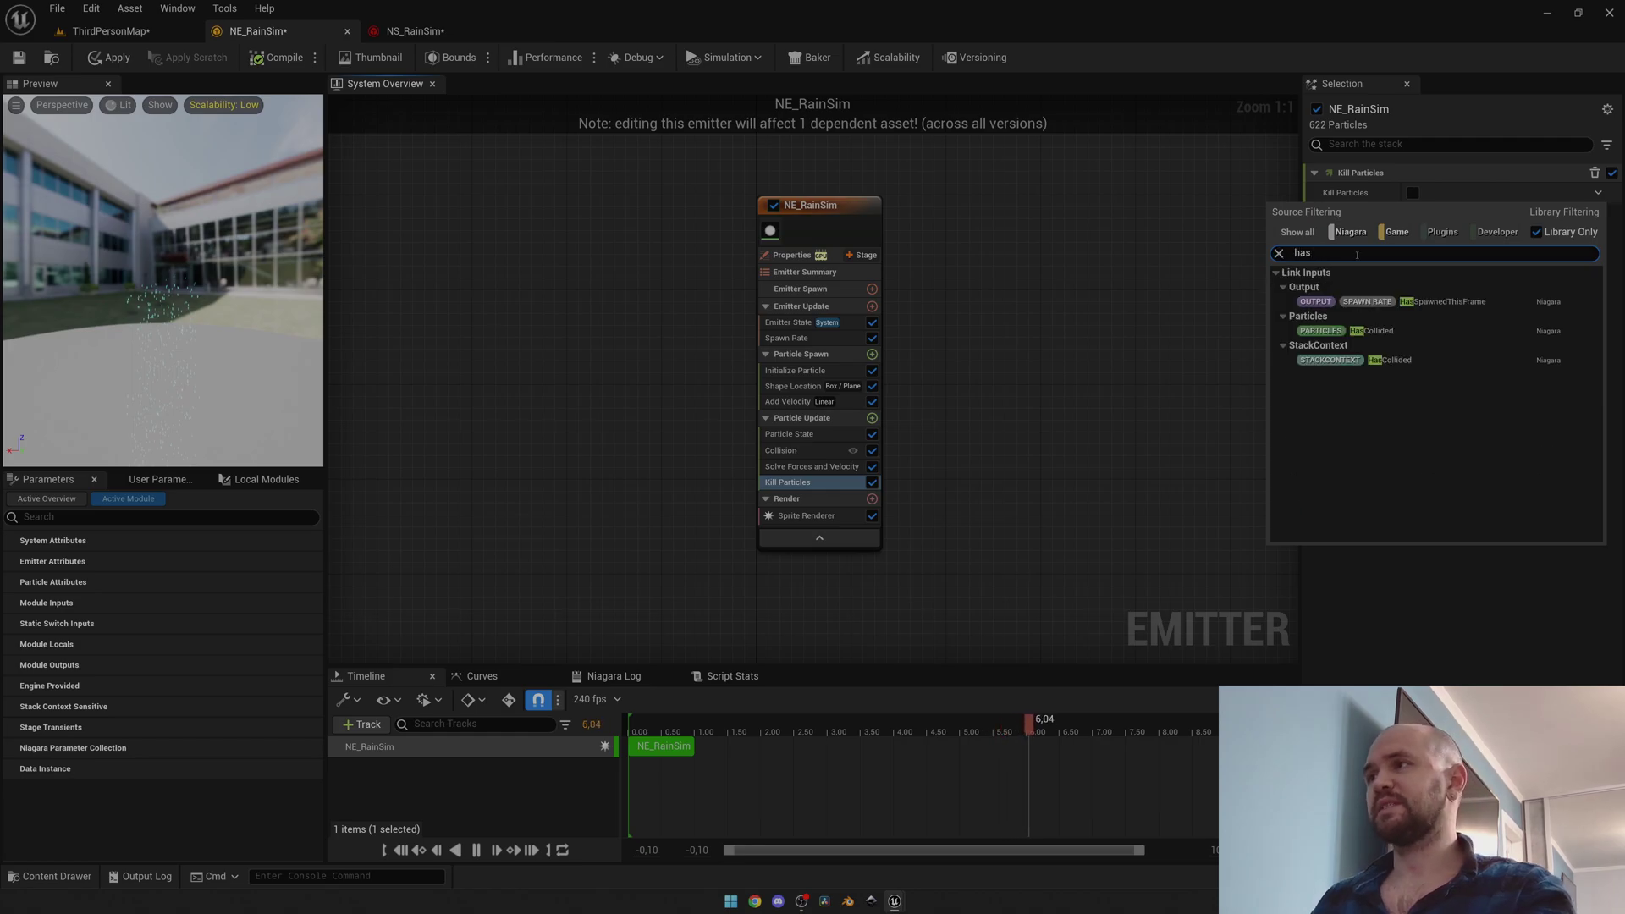
left_click(1371, 331)
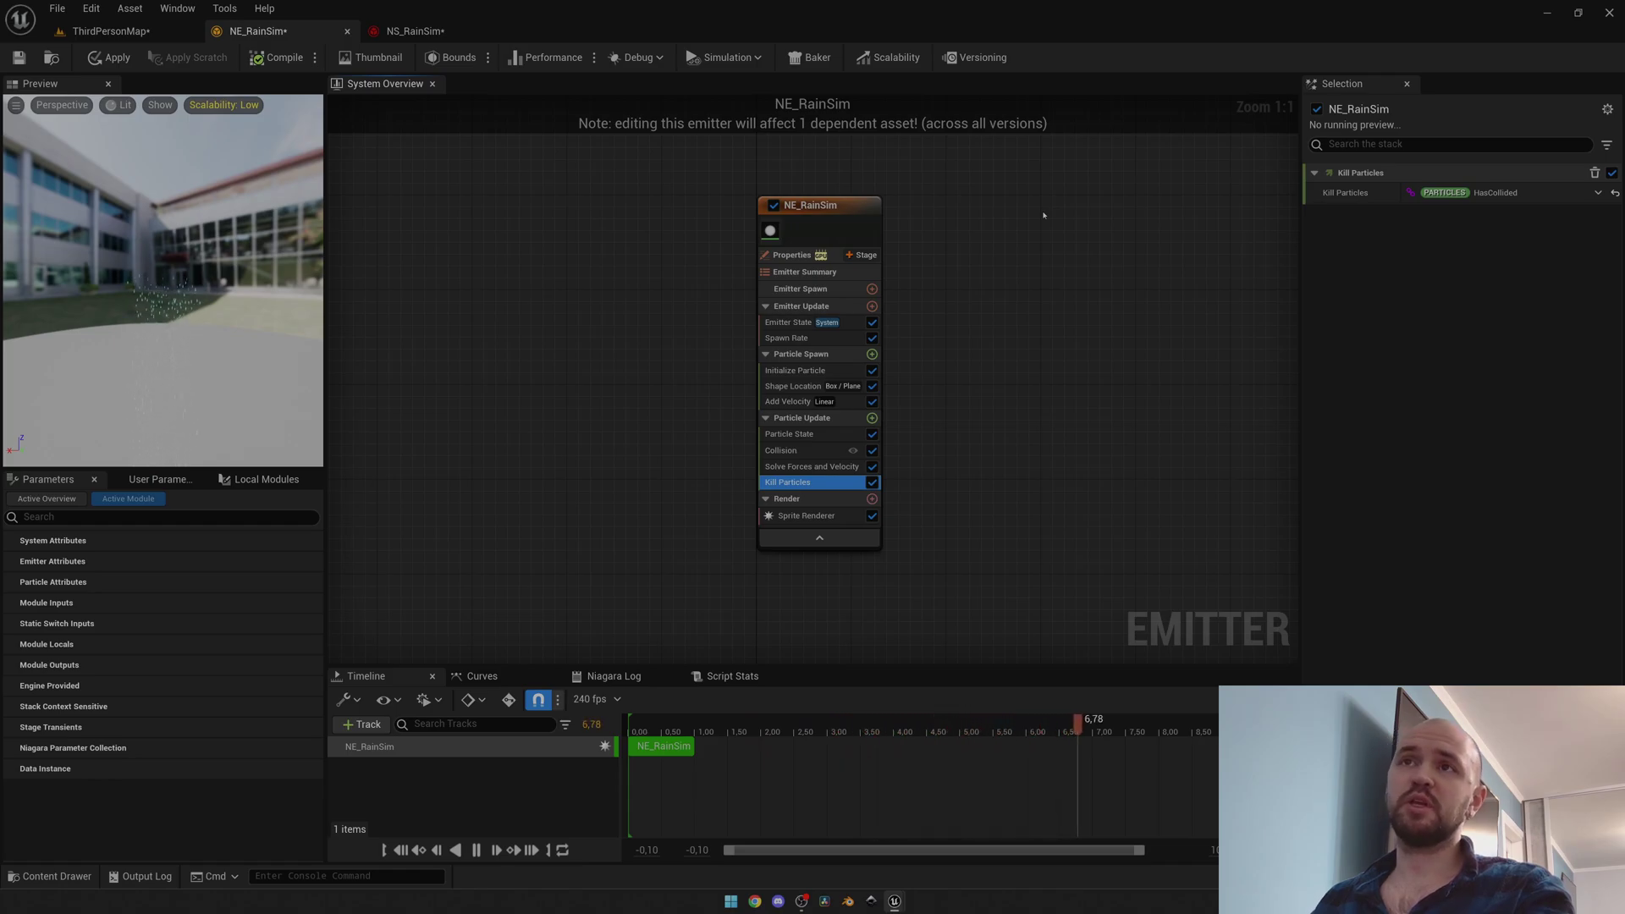
Enable the Kill Particles module of the Distance Fields emitter in NS_RainSim and check the rain on the slabs in ThirdPersonMap.
left_click(435, 32)
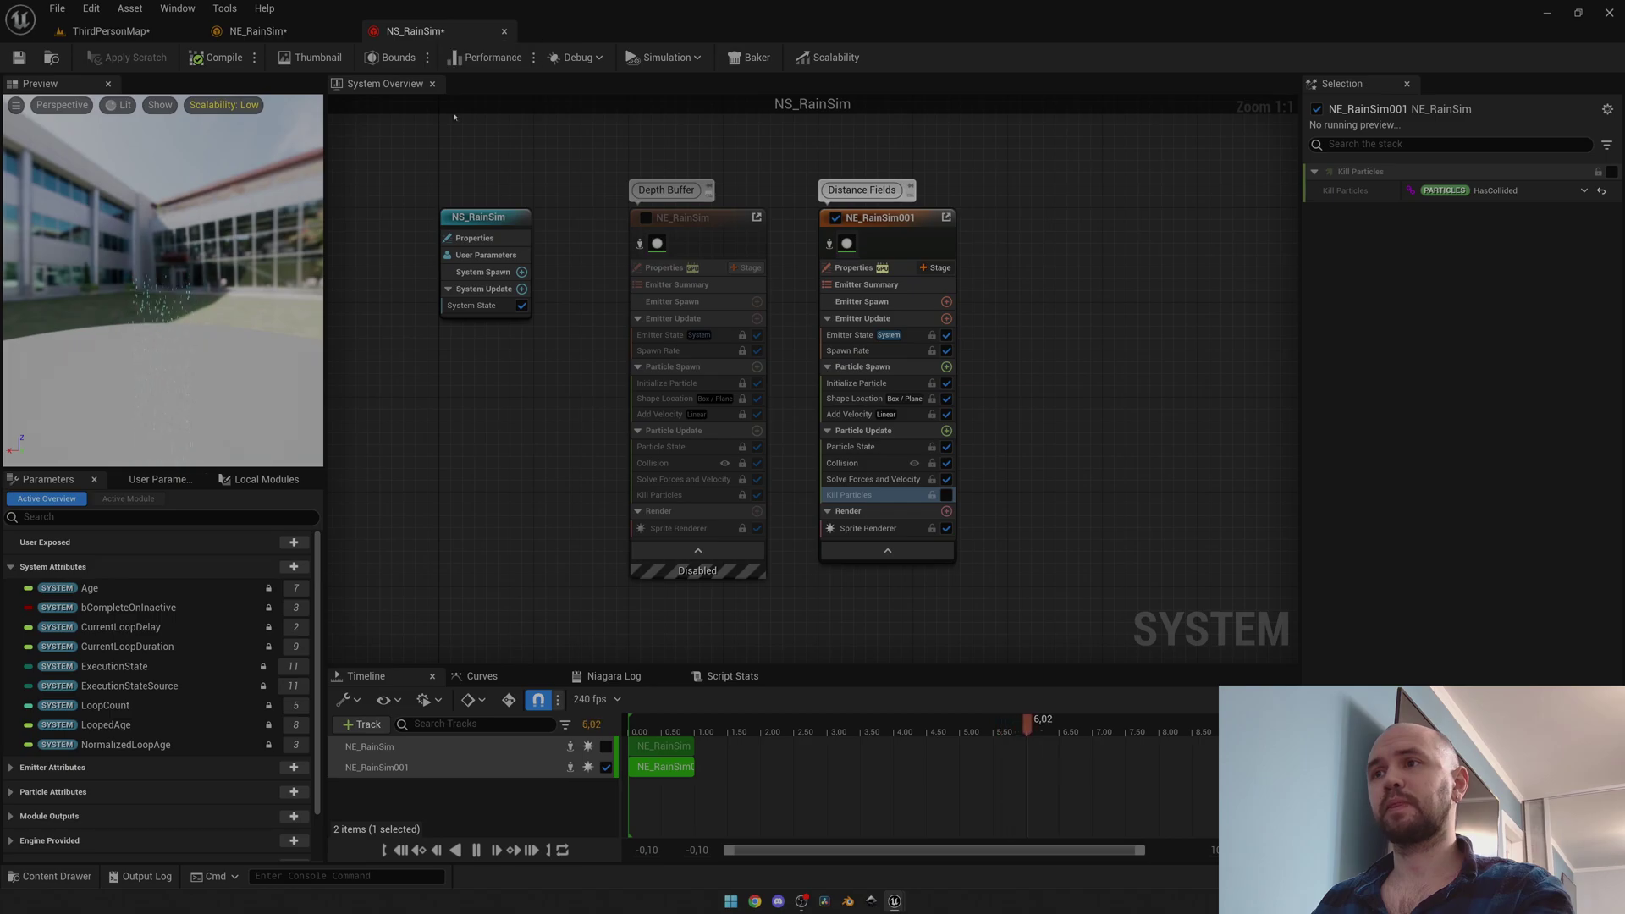
left_click(946, 495)
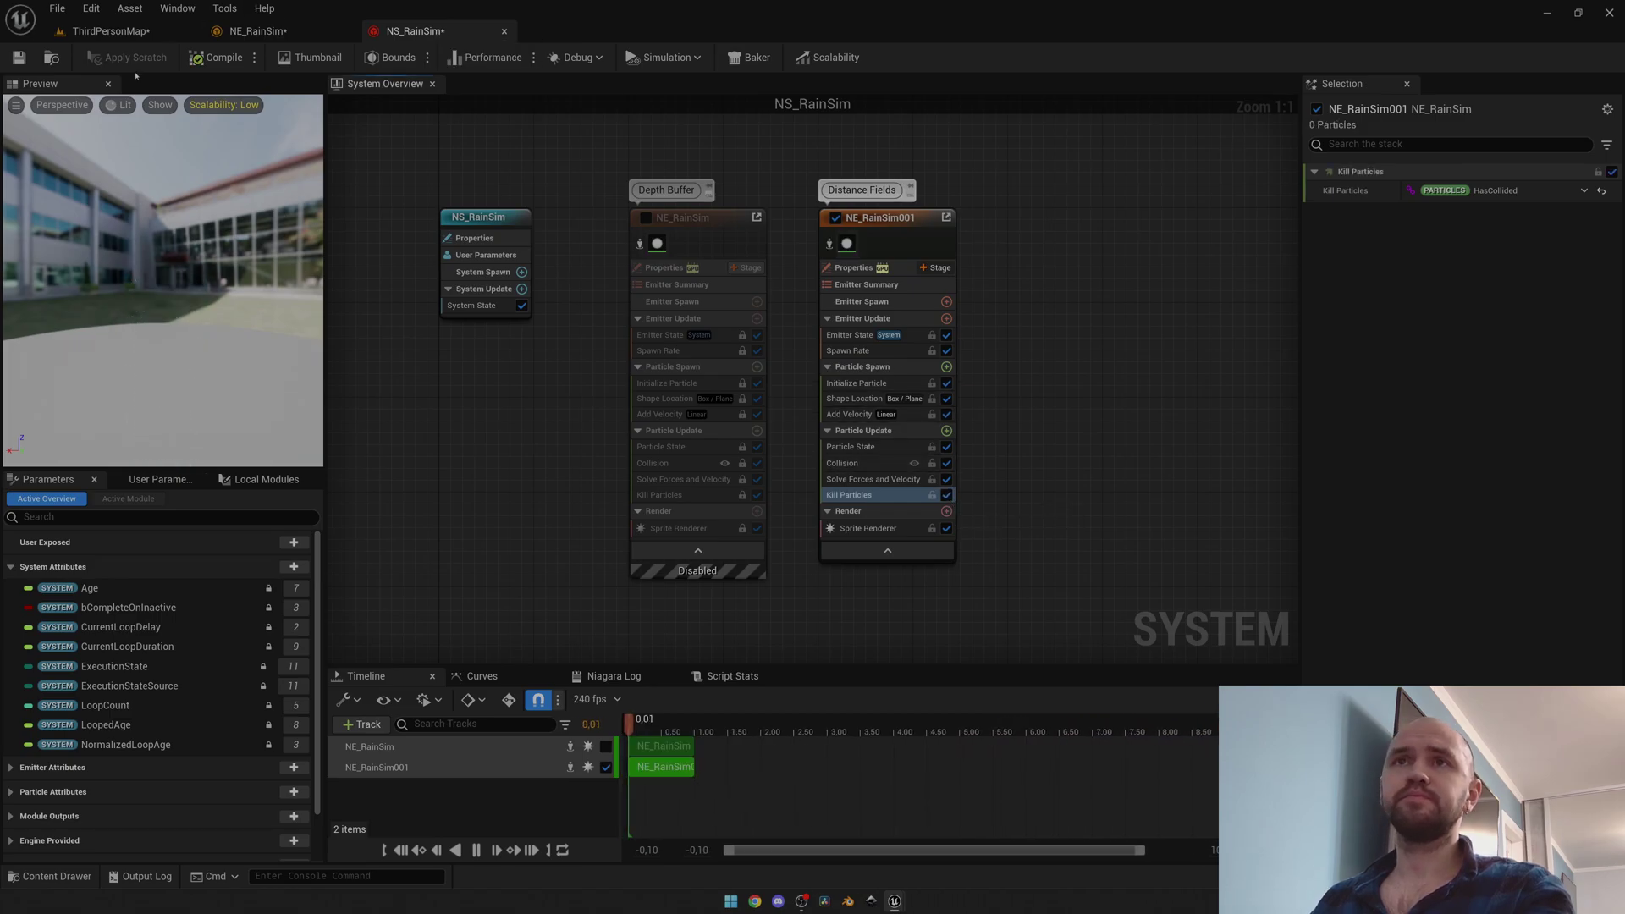
left_click(108, 31)
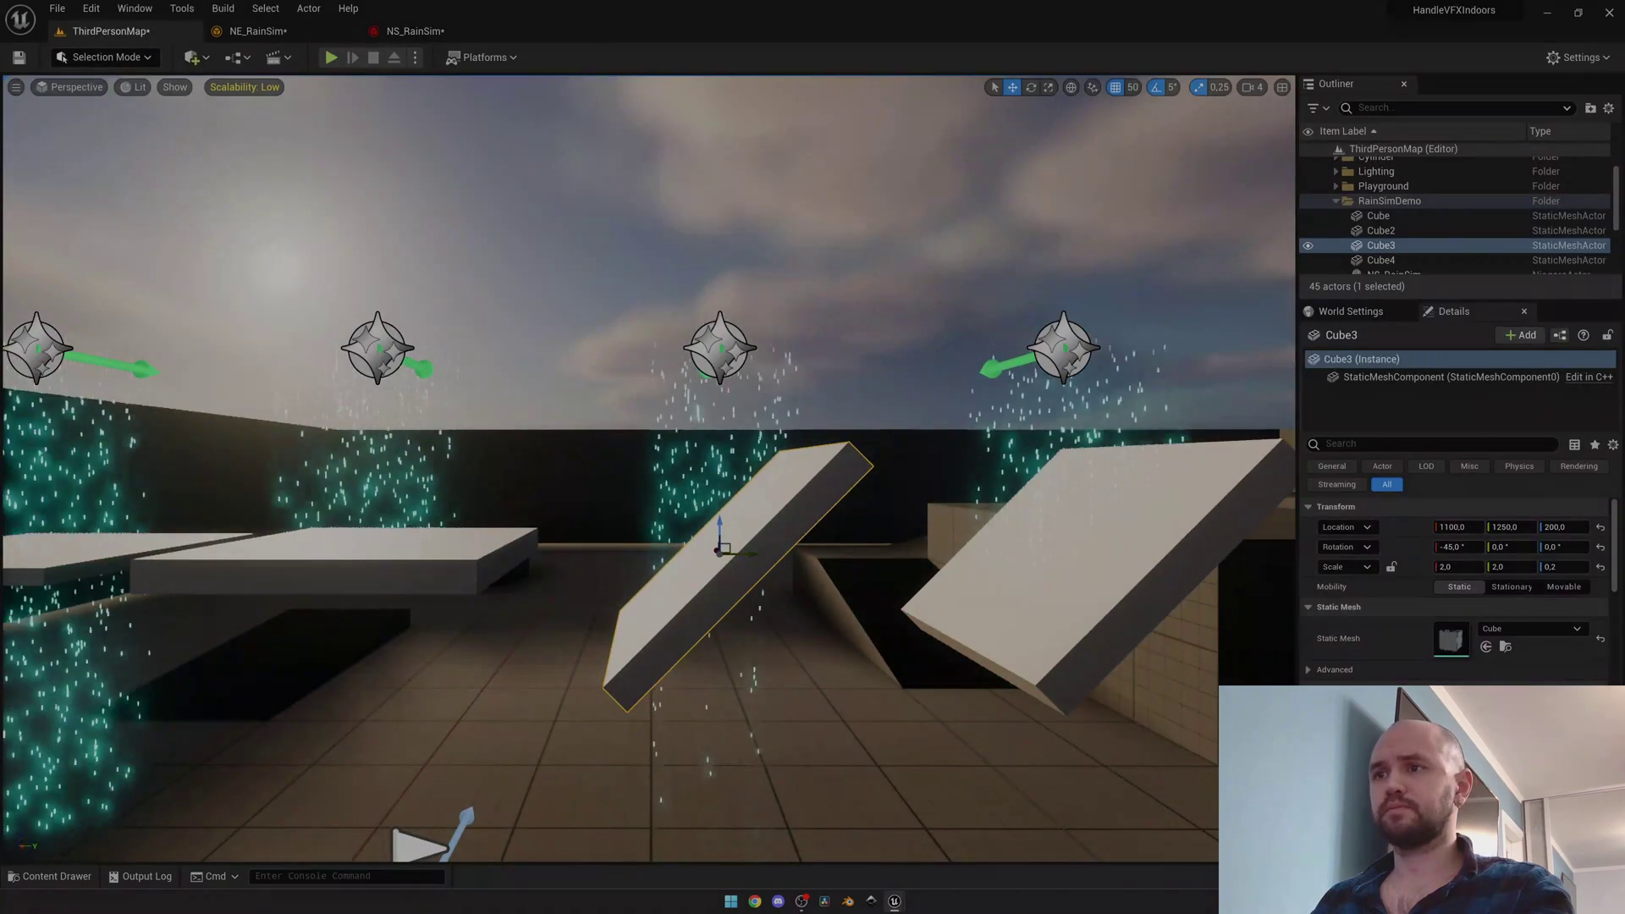
scroll(647, 466, "down", 2)
scroll(647, 466, "down", 2)
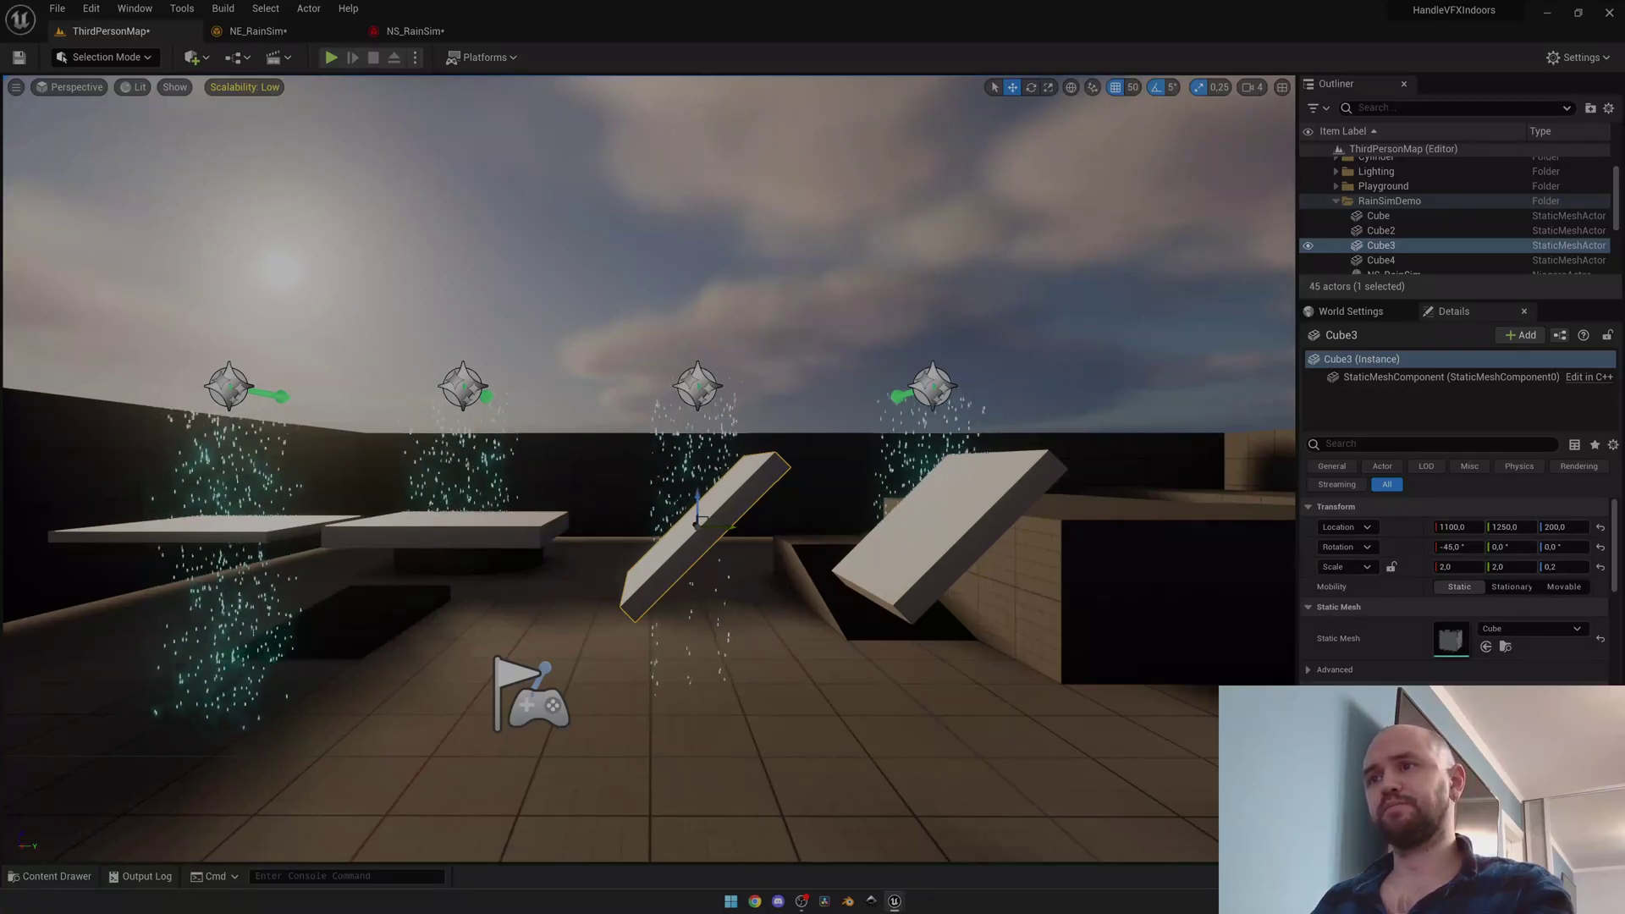
Set all engine scalability quality groups to Low and check the rain on the slabs in the level.
mouse_move(699, 519)
middle_mouse_down()
mouse_move(536, 519)
mouse_move(848, 518)
mouse_move(721, 518)
middle_mouse_up()
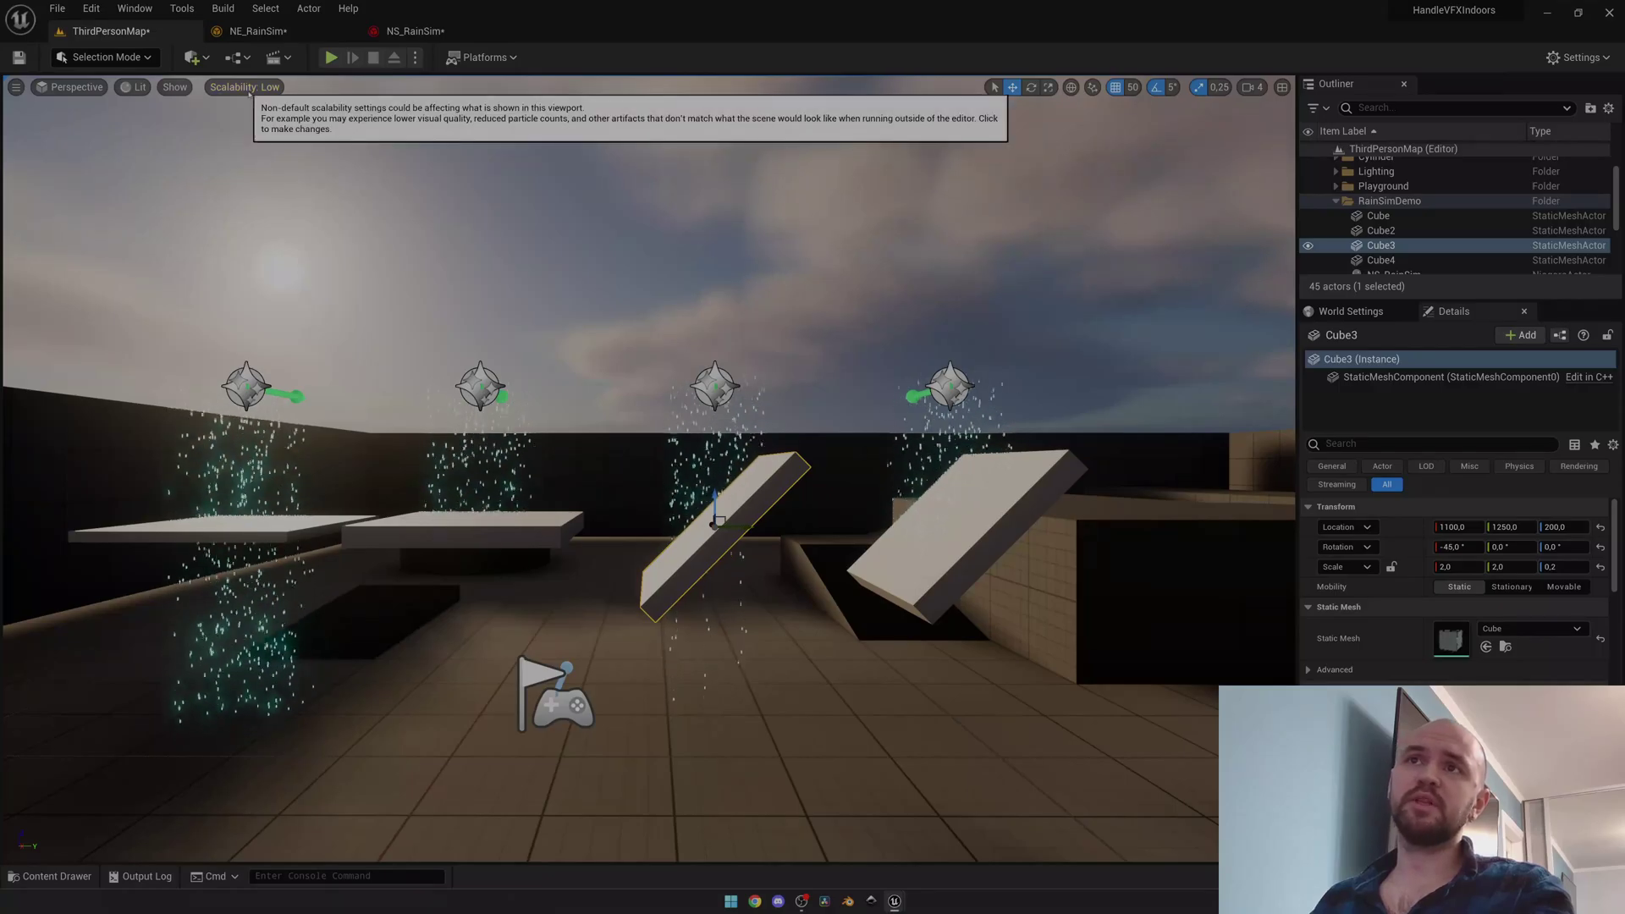
left_click(1579, 58)
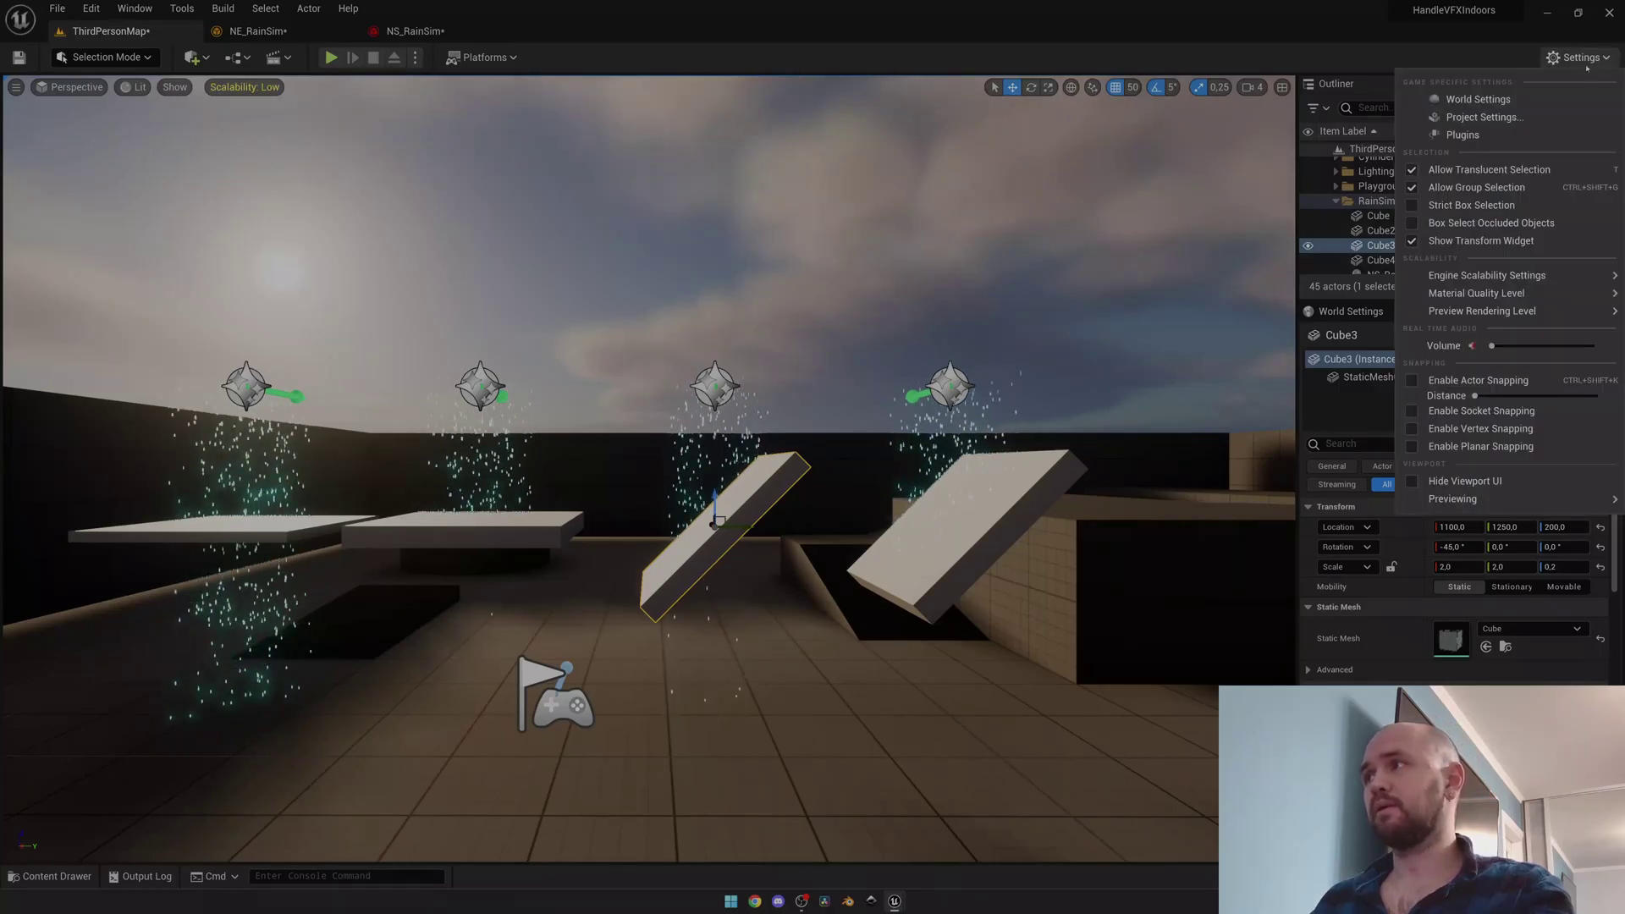
mouse_move(1487, 275)
left_click(1100, 286)
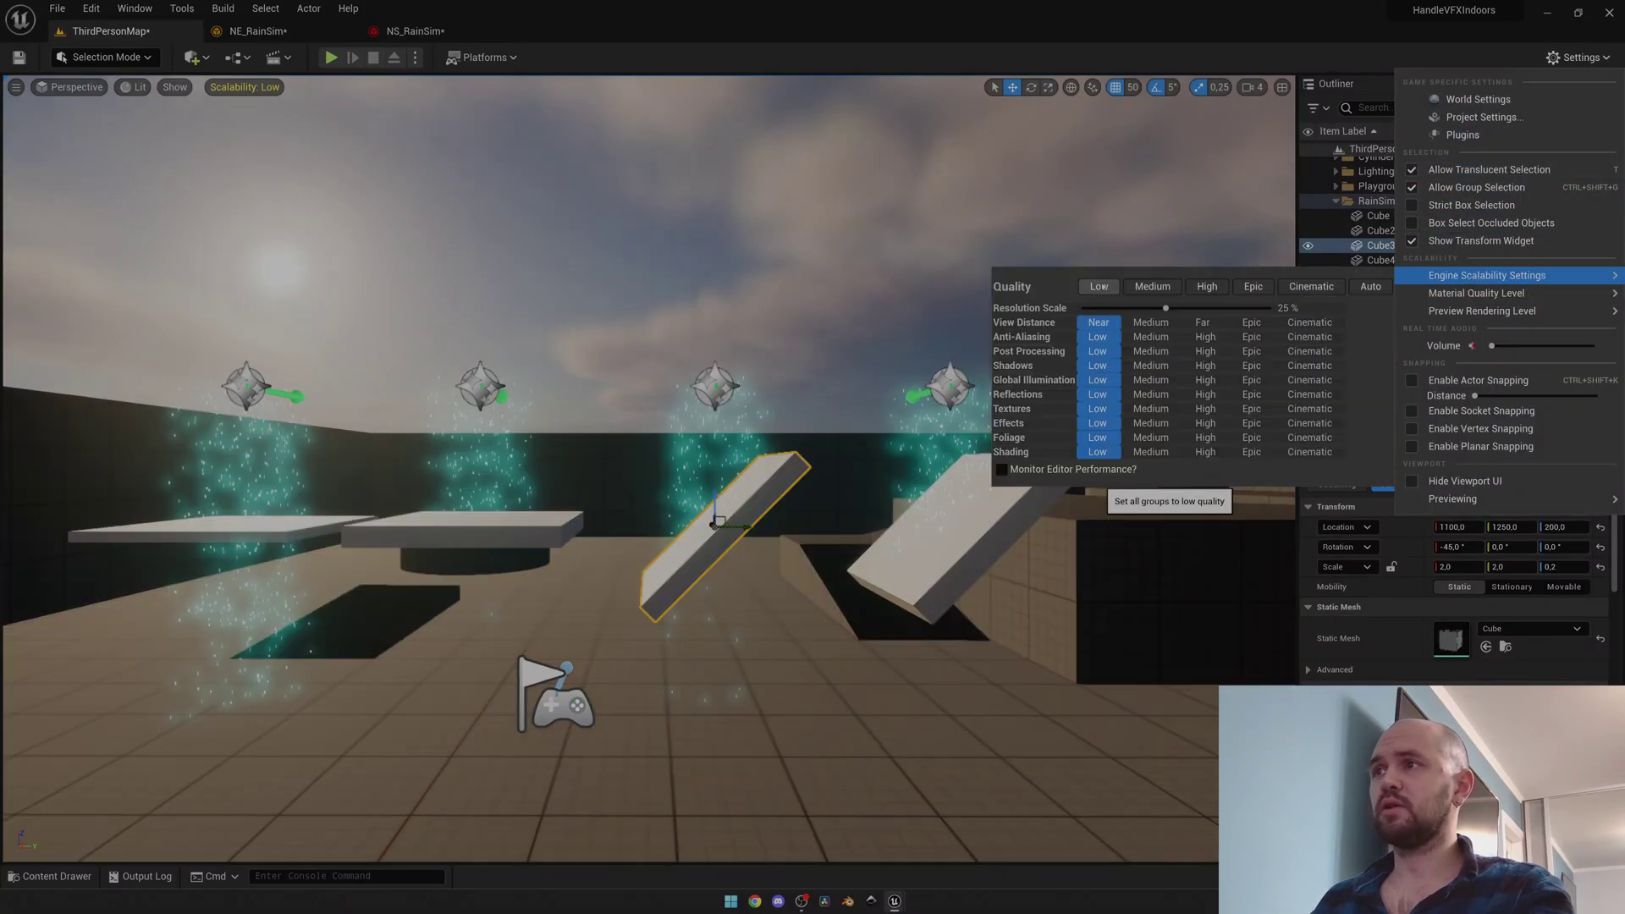
left_click(1097, 54)
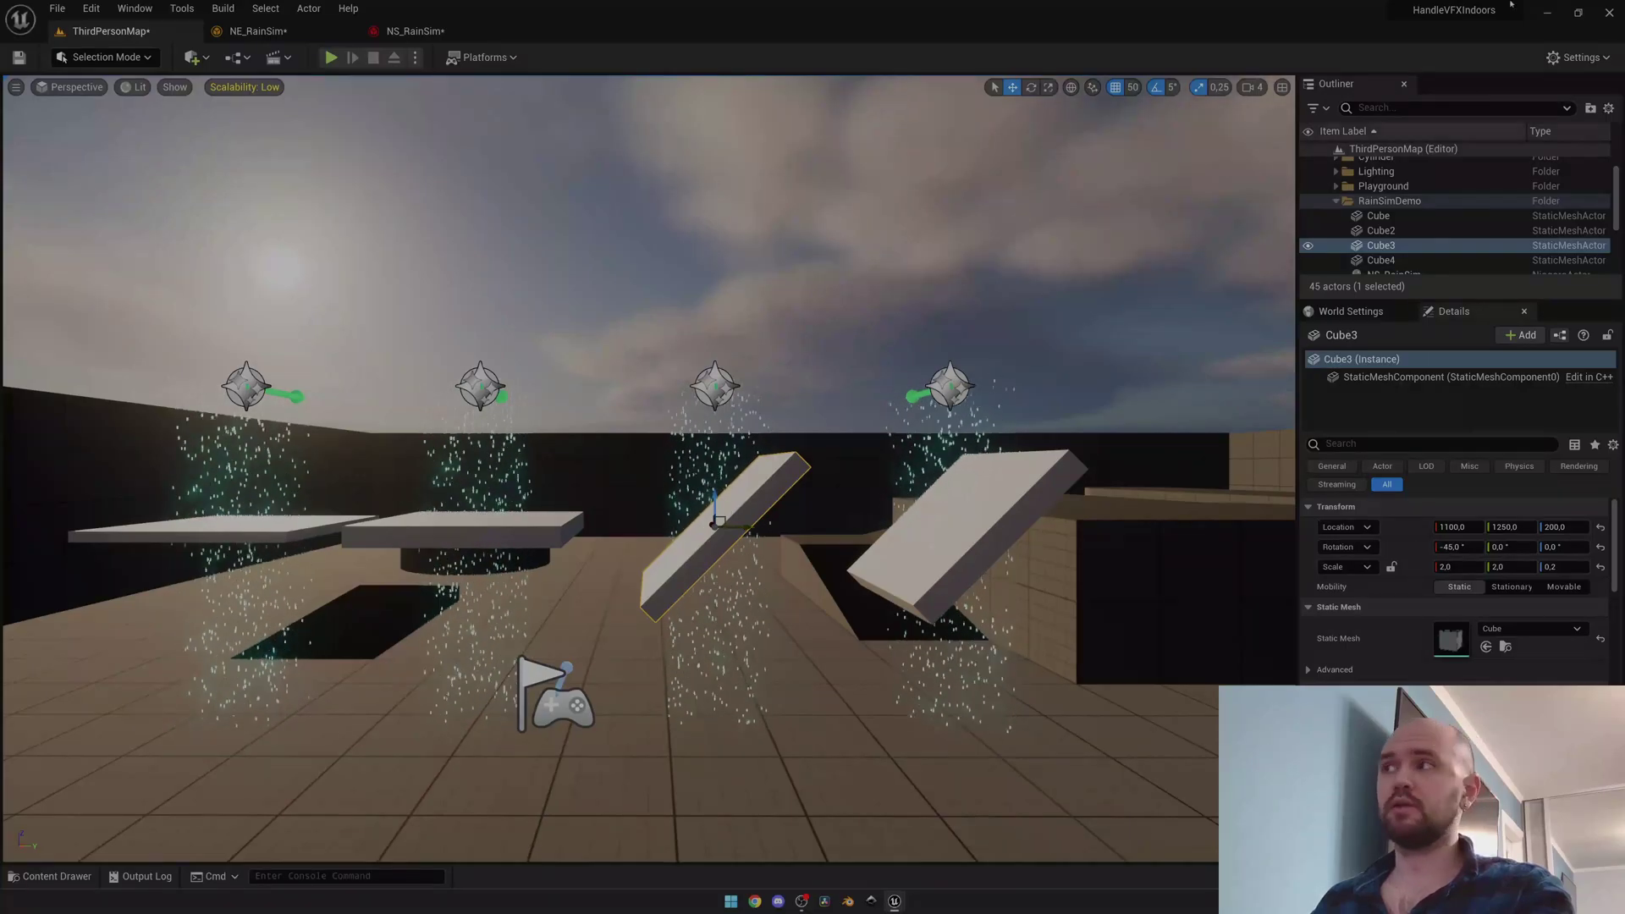
Set the Shadows quality in the engine scalability settings to Medium and check the rain on the slabs.
left_click(1579, 57)
mouse_move(1477, 282)
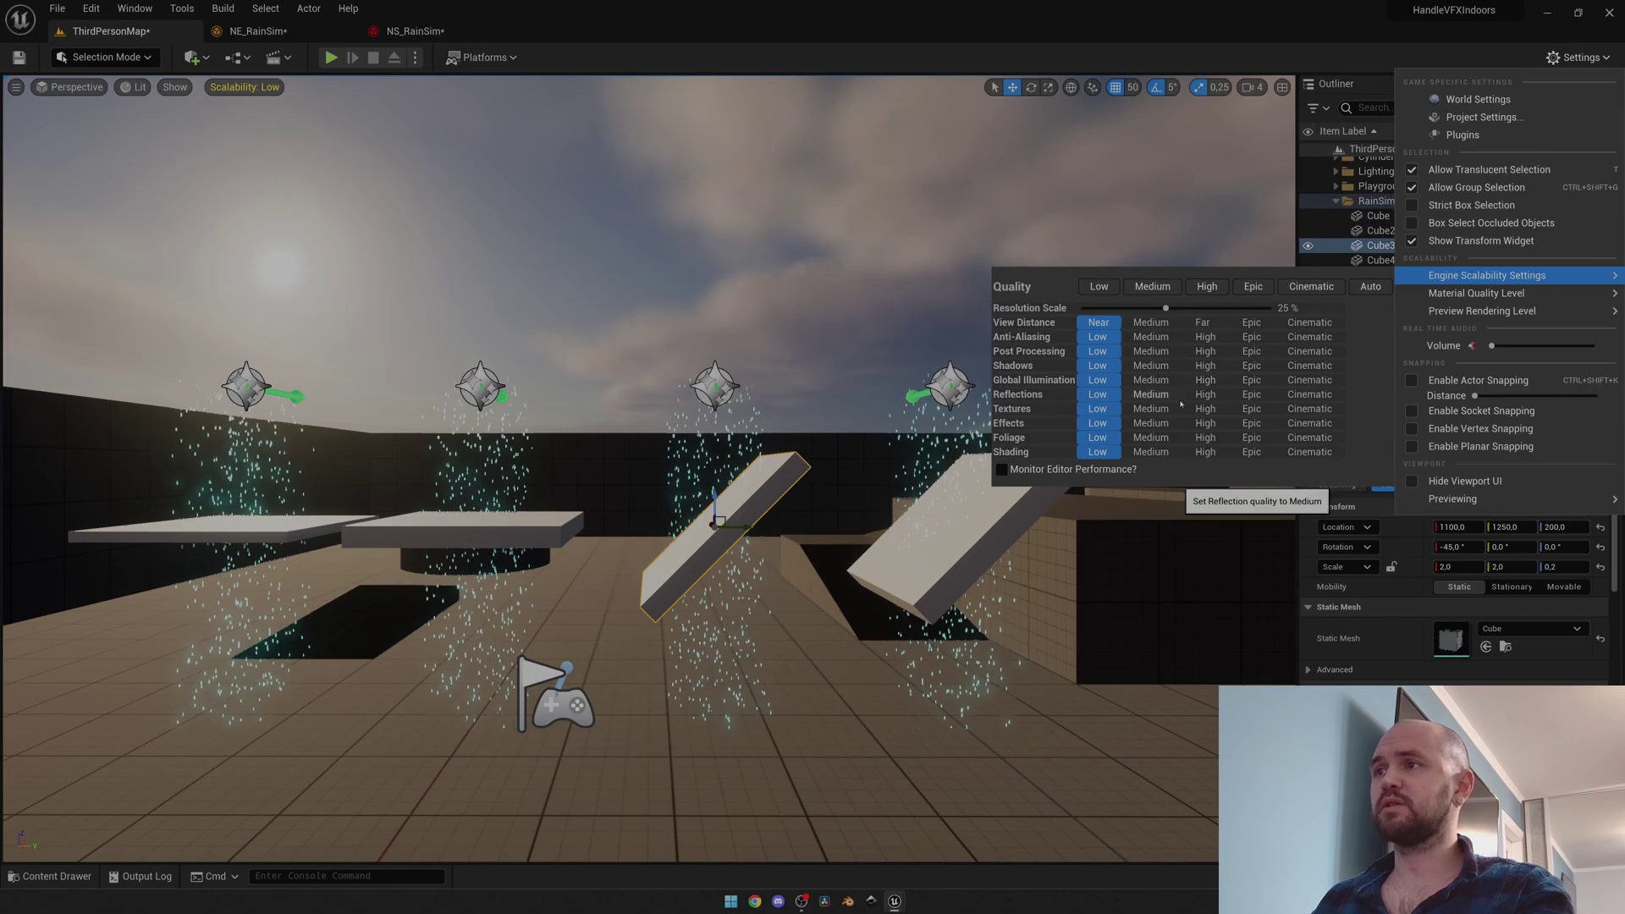
left_click(1151, 365)
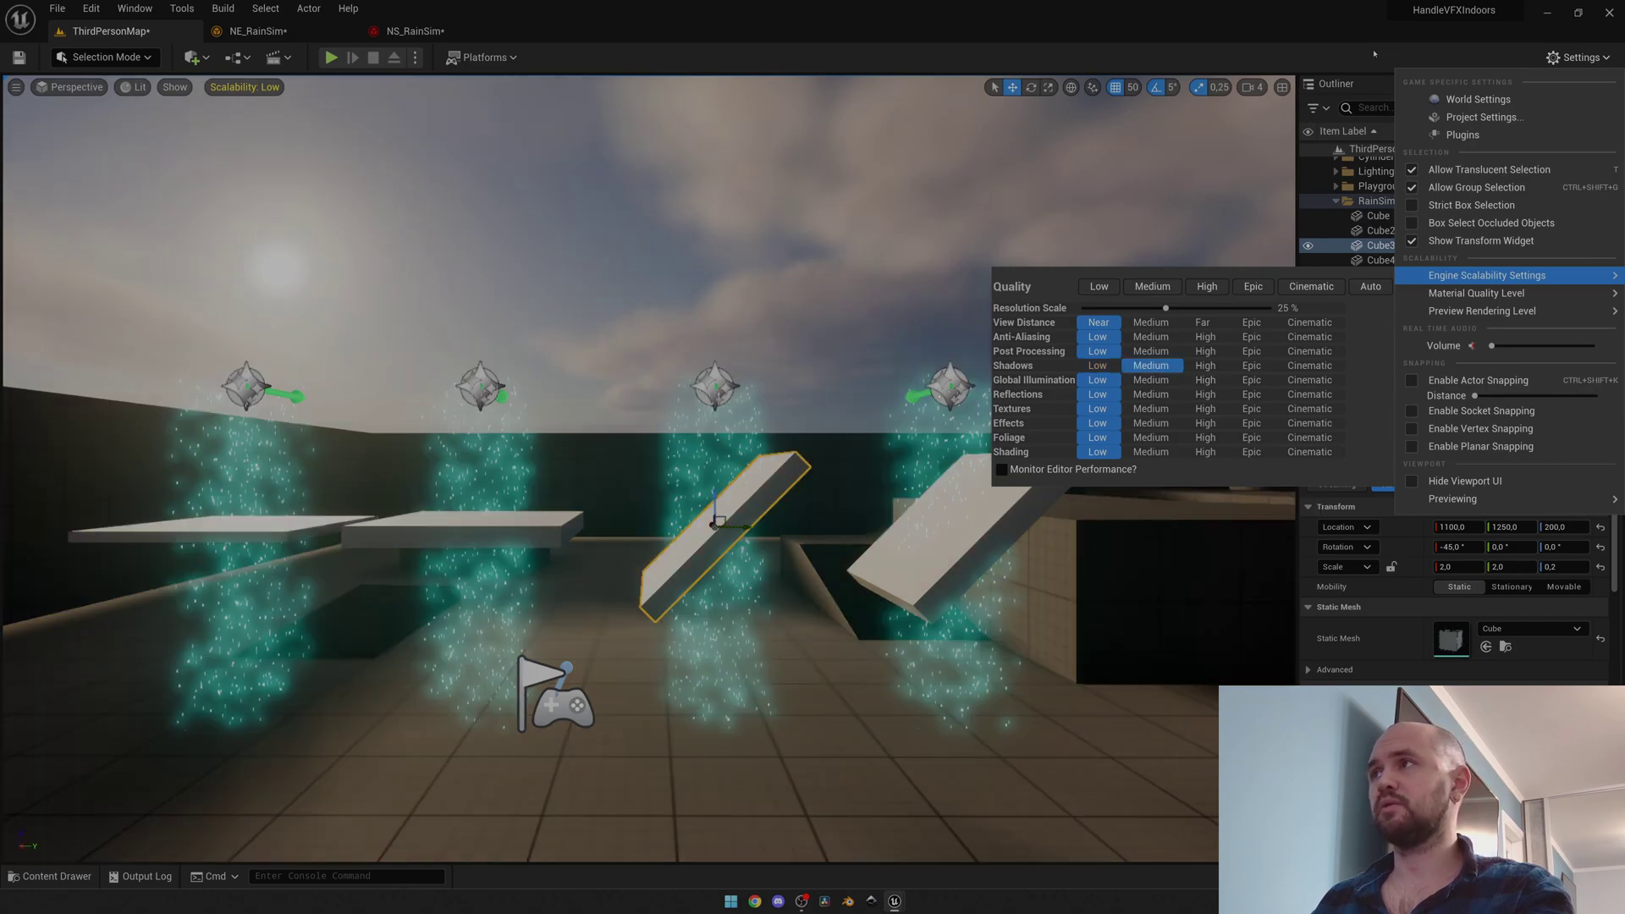
left_click(1374, 54)
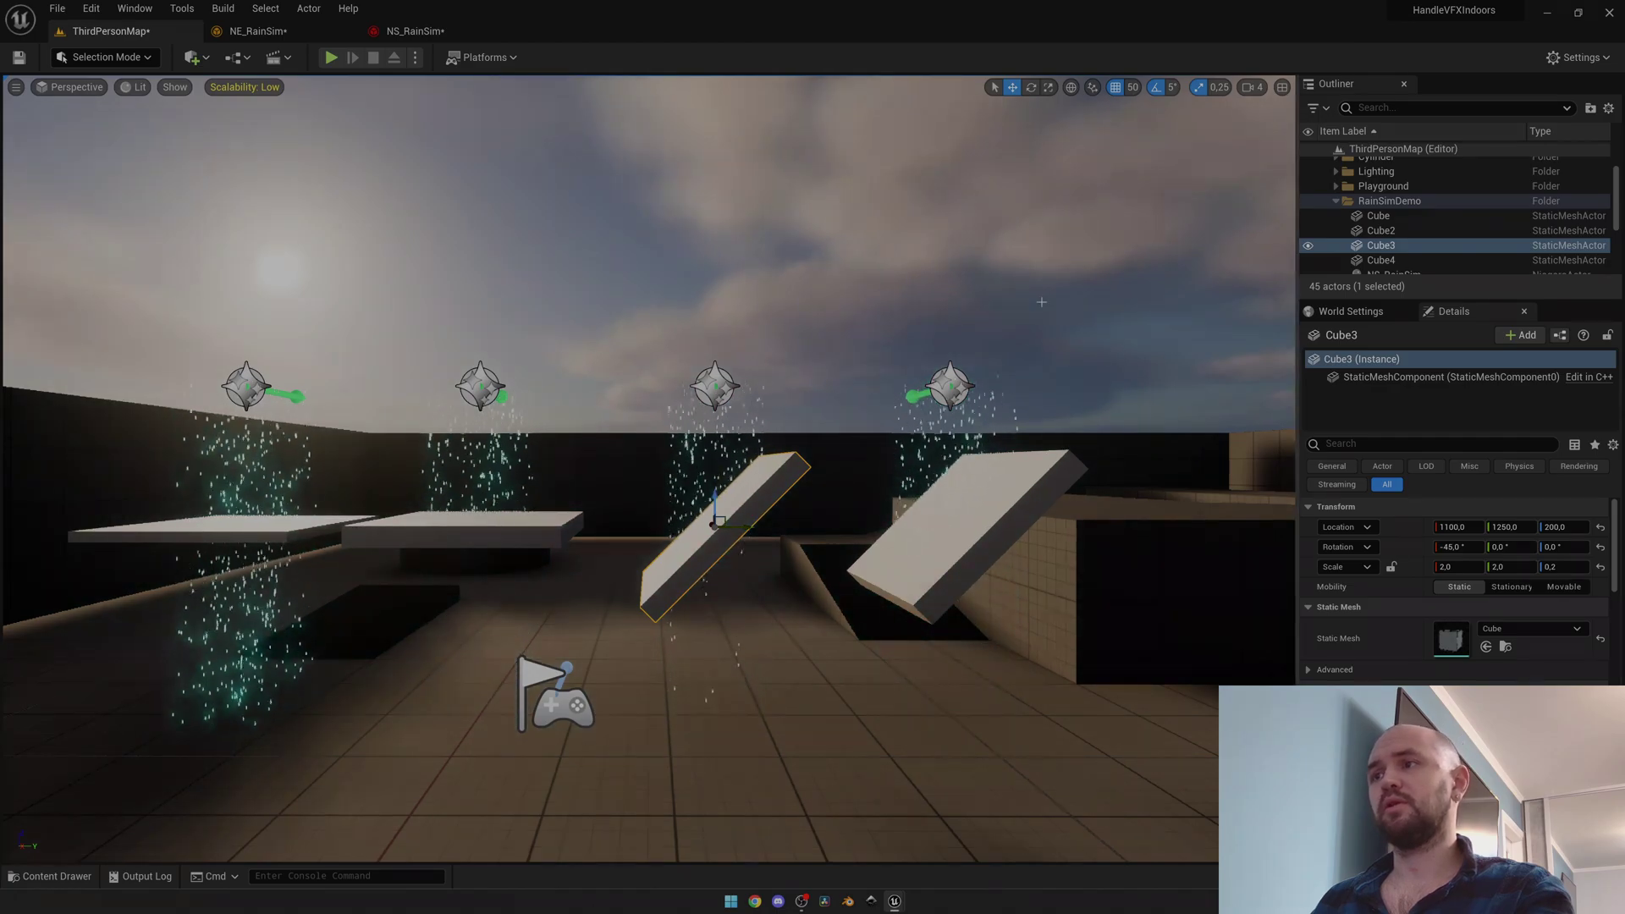